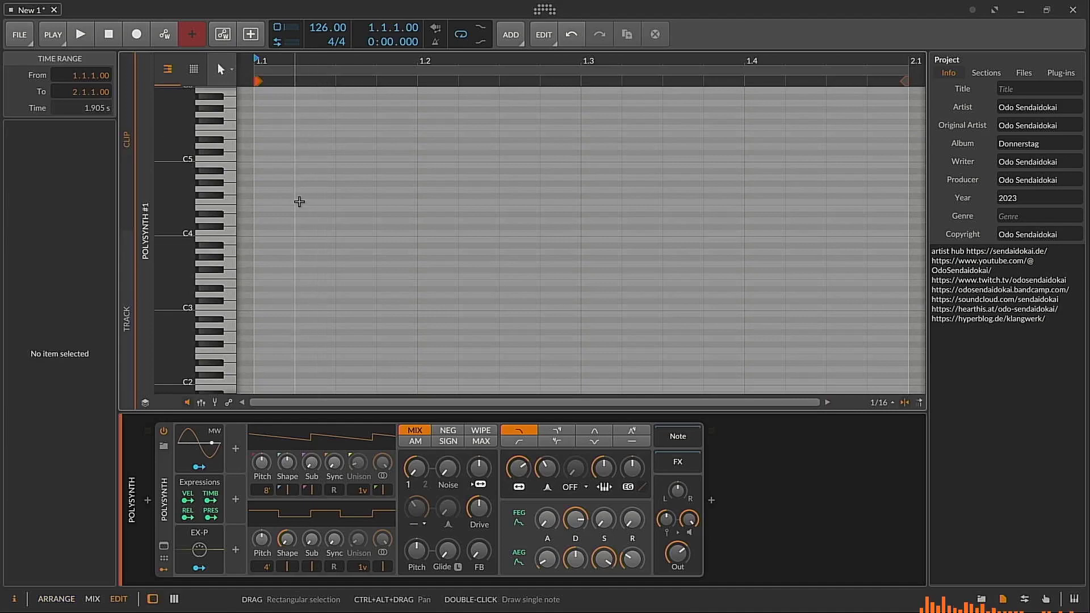
Draw an E3 note spanning the full one-bar clip from 1.1 to 2.1
double_click(262, 283)
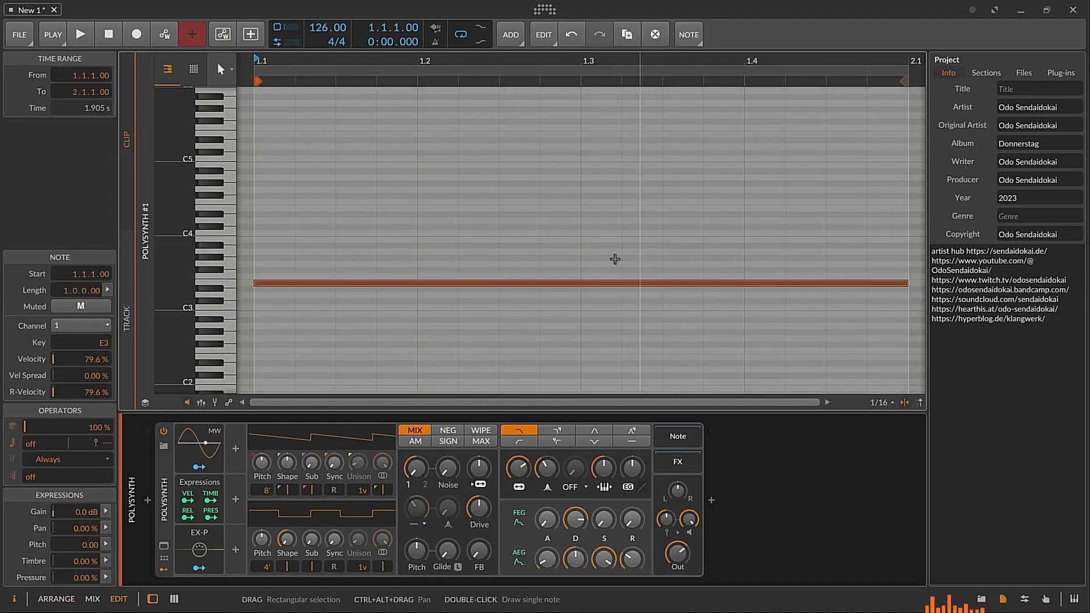
left_click_drag(433, 62, 426, 61)
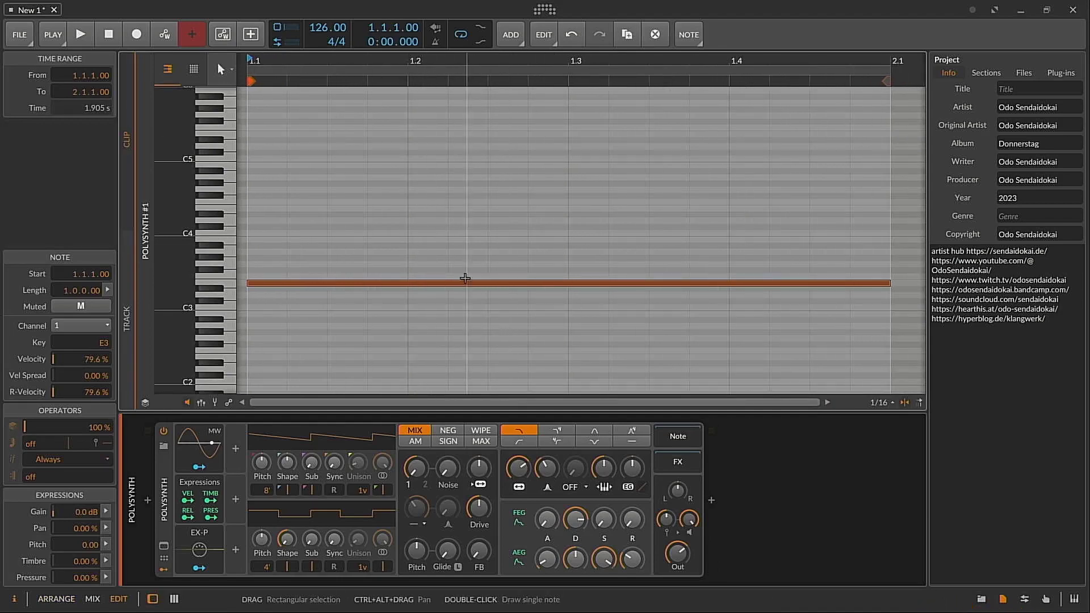
left_click_drag(170, 279, 196, 213)
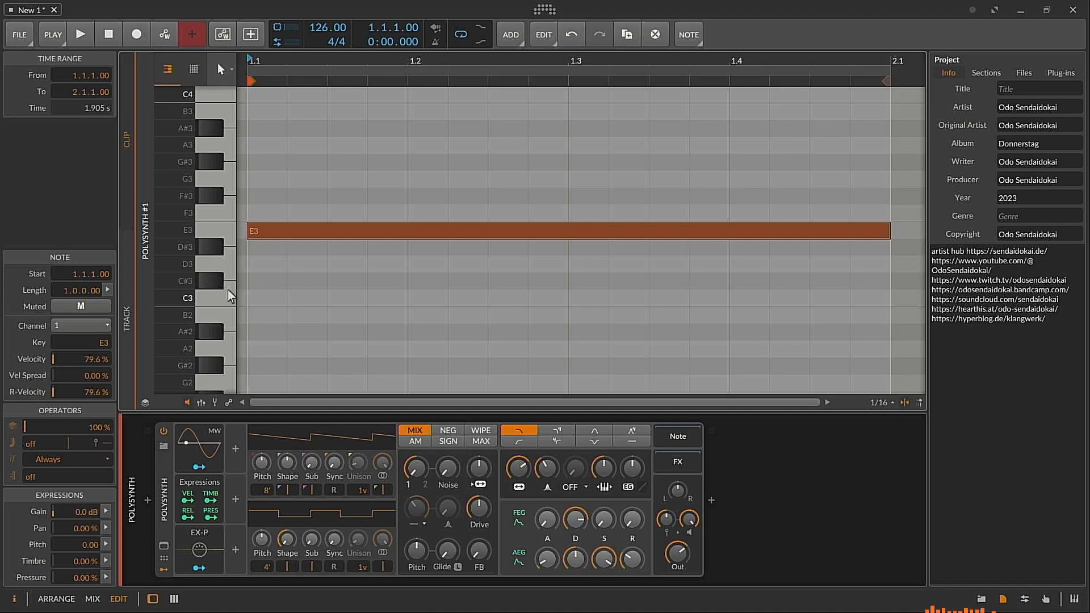
Set the E3 note's repeat count to 9 and show the velocity lane beneath the notes
left_click(45, 256)
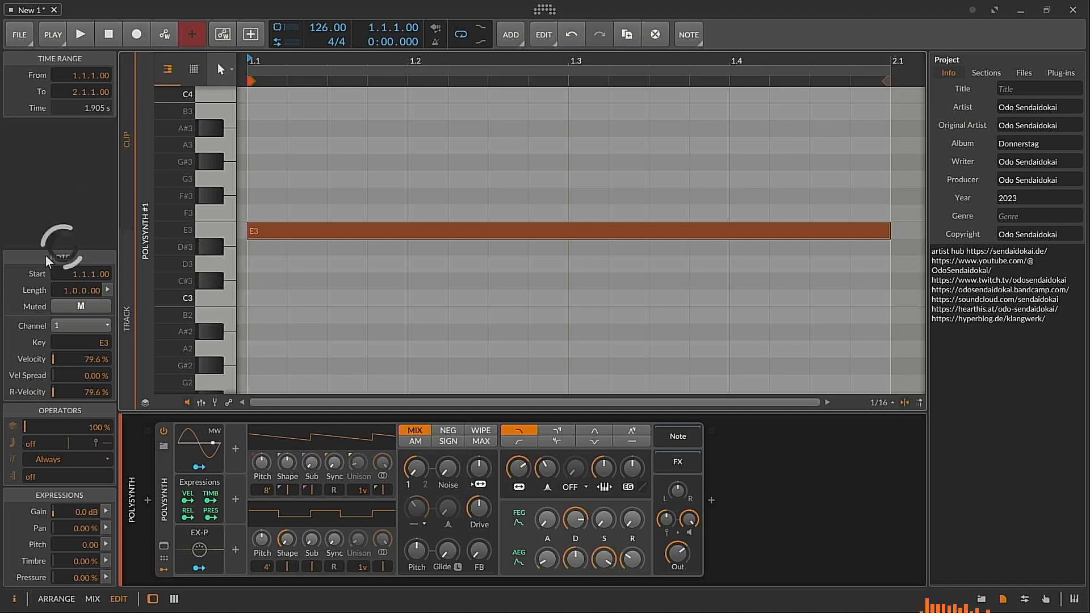
left_click(14, 602)
left_click(15, 605)
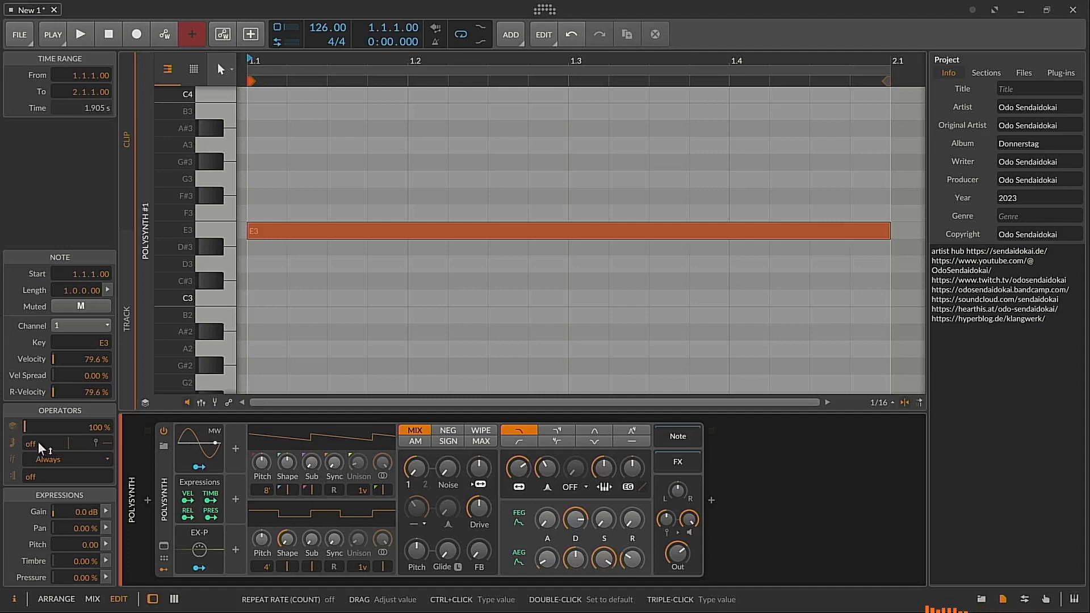
left_click_drag(37, 441, 37, 431)
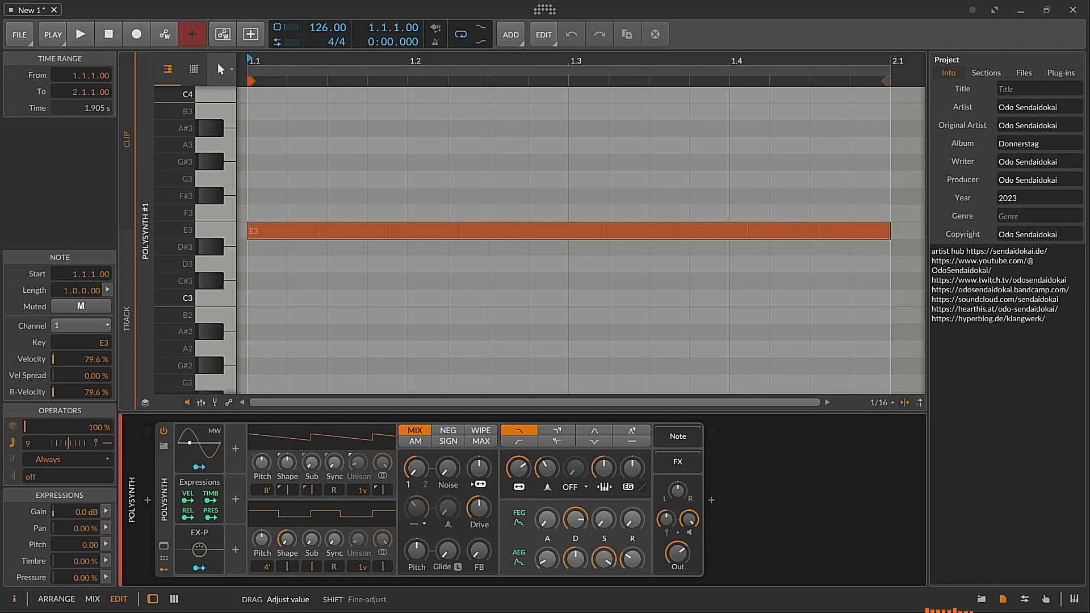
left_click(200, 402)
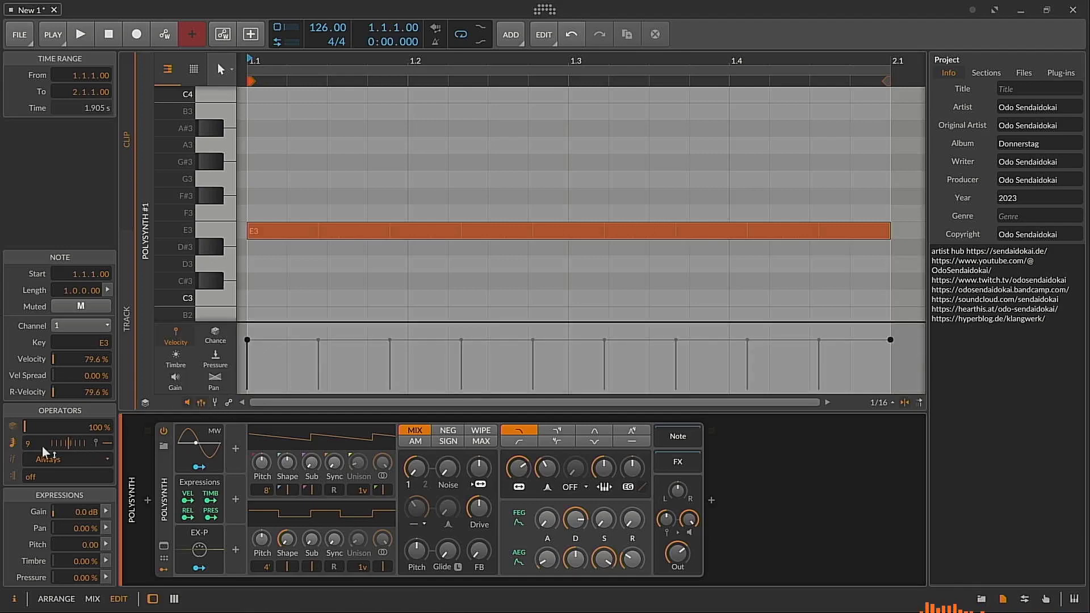
mouse_move(27, 447)
left_mouse_down()
mouse_move(27, 457)
mouse_move(27, 447)
left_mouse_up()
Play back the clip to hear the repeated E3 note and stop playback
key("space")
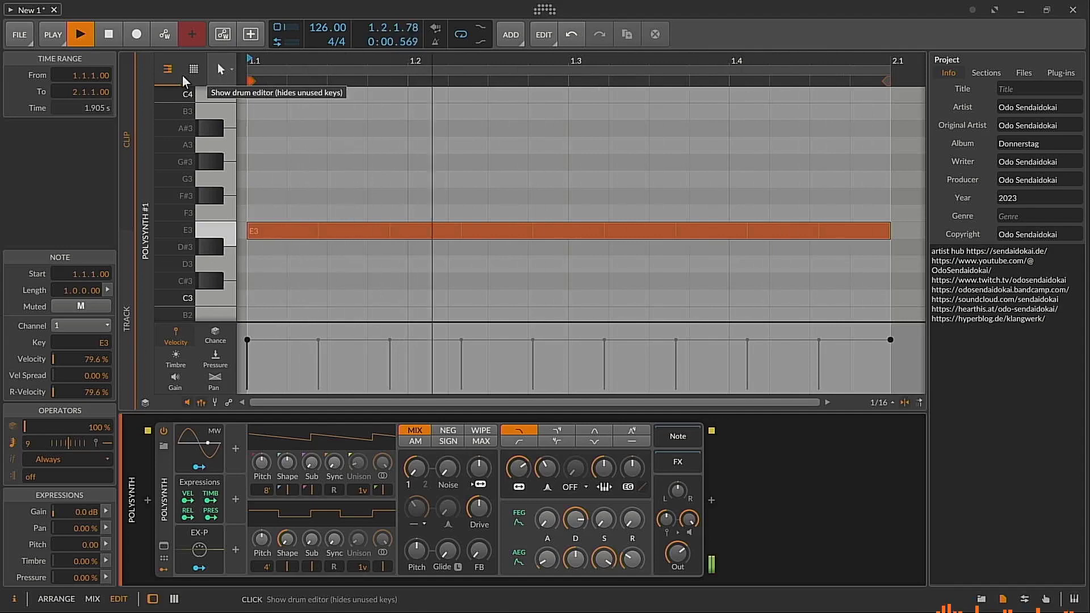
key("space")
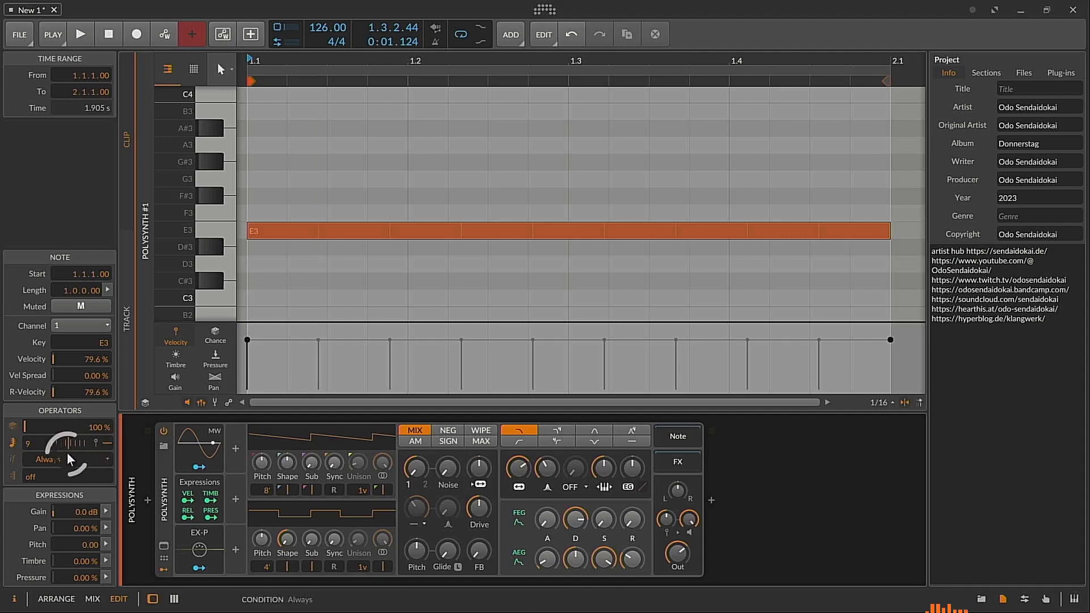
mouse_move(72, 450)
left_mouse_down()
mouse_move(72, 556)
mouse_move(72, 451)
mouse_move(72, 465)
left_mouse_up()
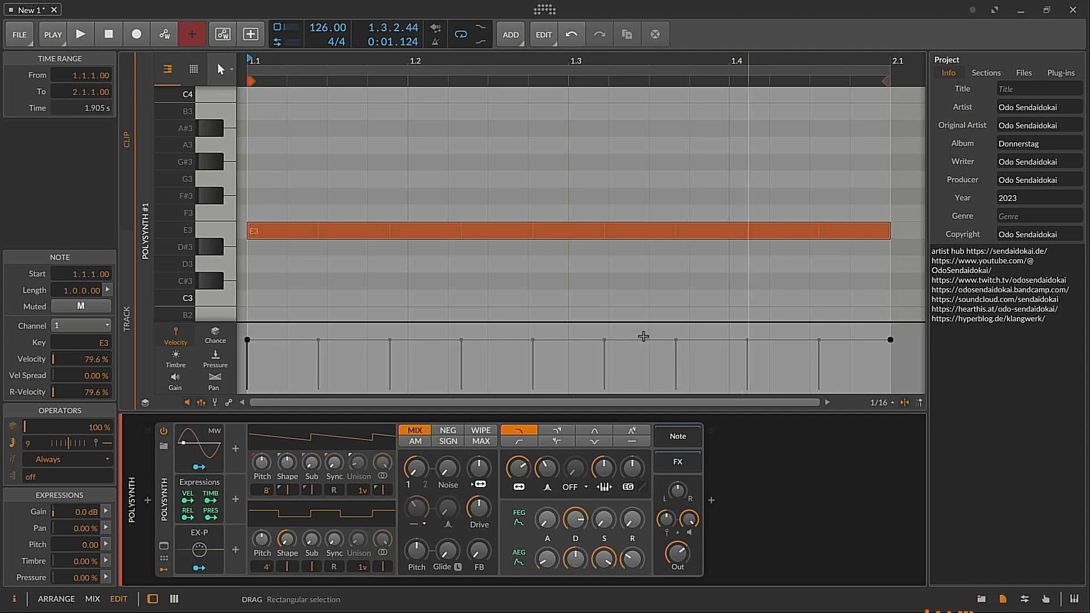
Ramp the repeat velocities down to almost zero at the note's end, with a slightly upward-bowed curve
mouse_move(108, 444)
left_mouse_down()
mouse_move(108, 427)
mouse_move(108, 471)
mouse_move(108, 420)
mouse_move(108, 471)
mouse_move(109, 454)
left_mouse_up()
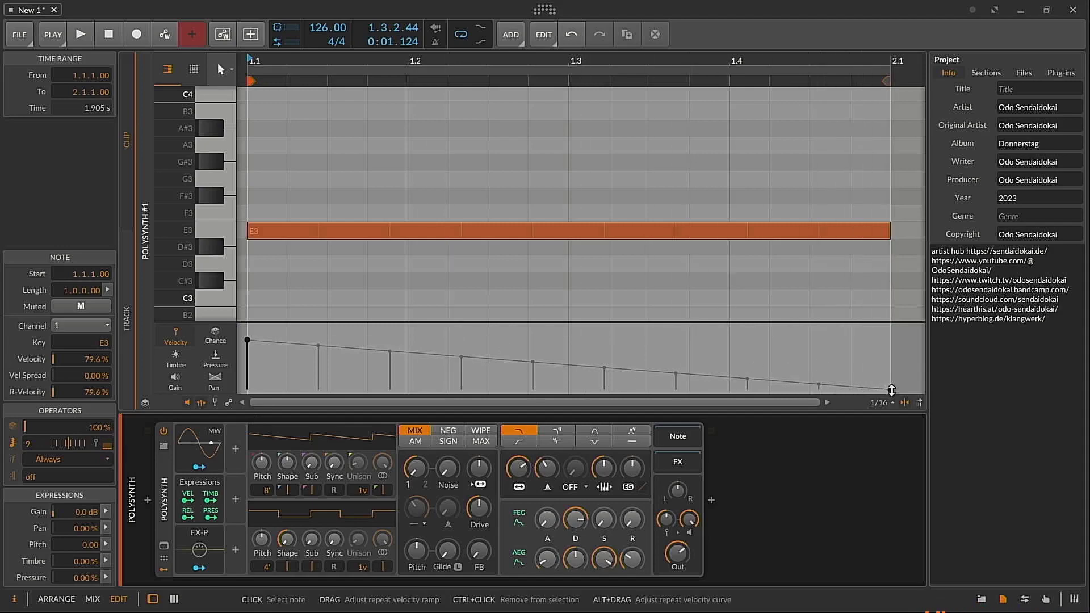
right_click(891, 390)
key("Escape")
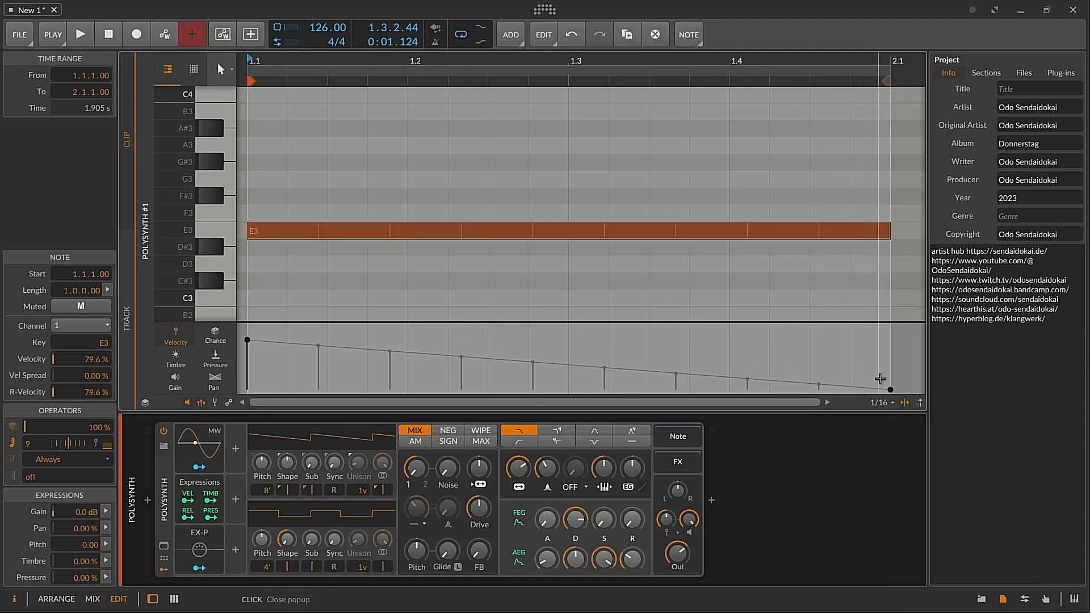
right_click(891, 387)
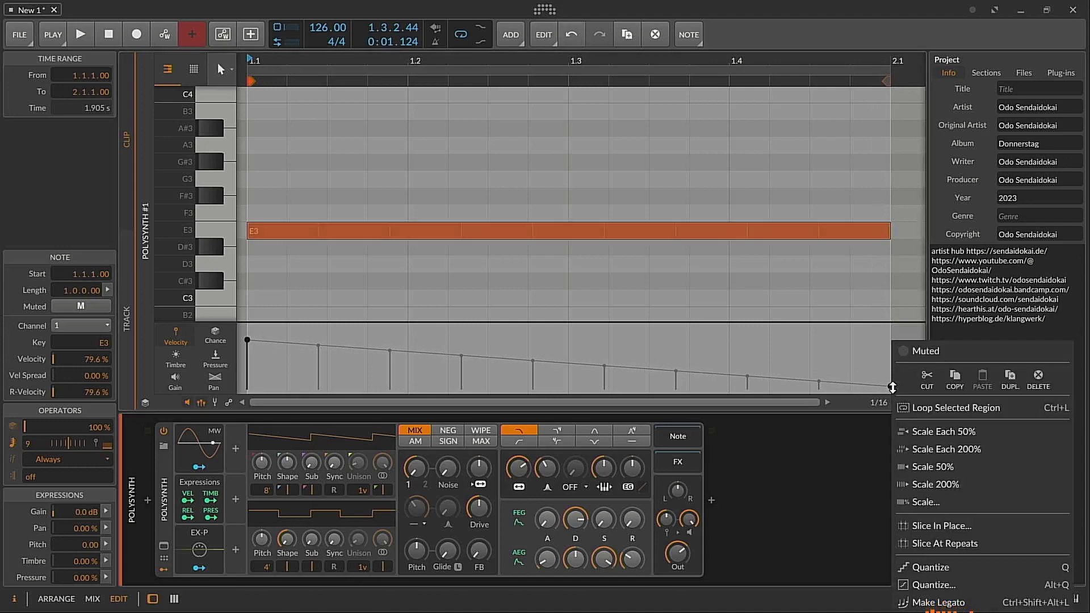
left_click(886, 387)
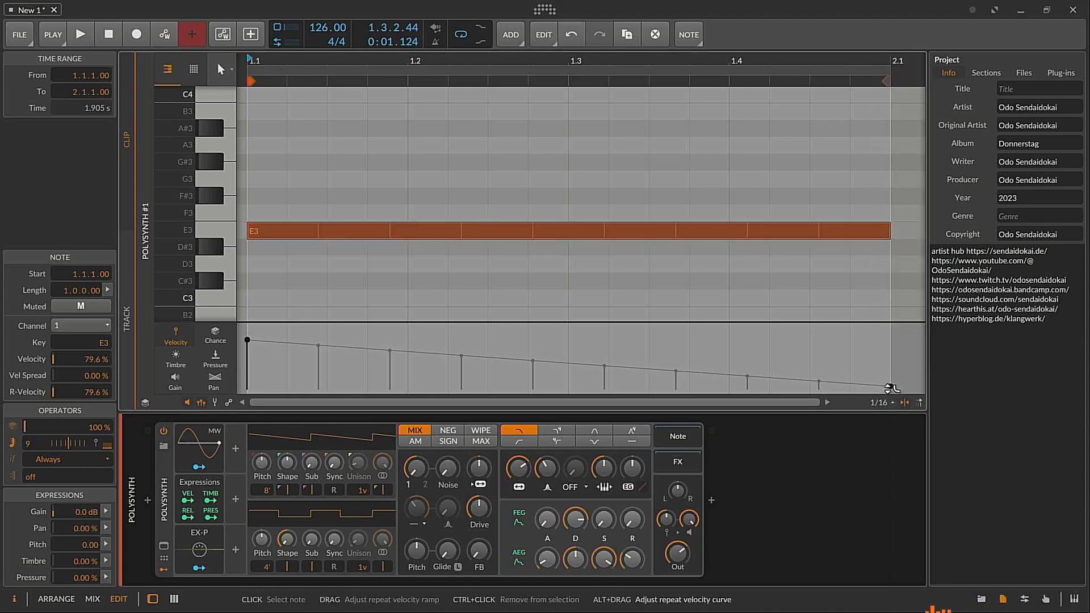
left_click_drag(890, 388, 862, 344)
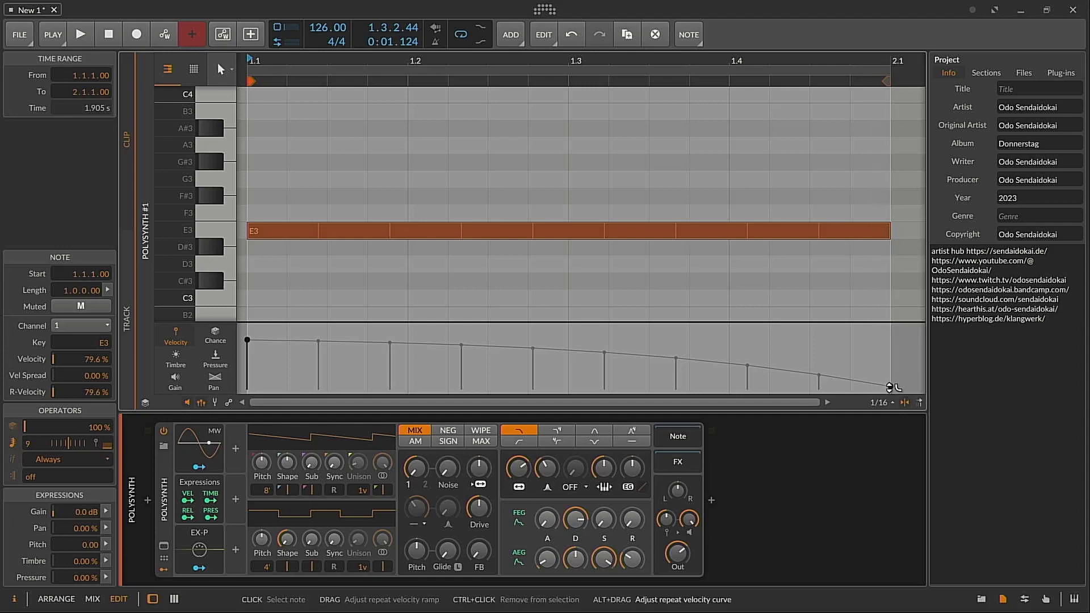
left_click_drag(890, 388, 892, 420)
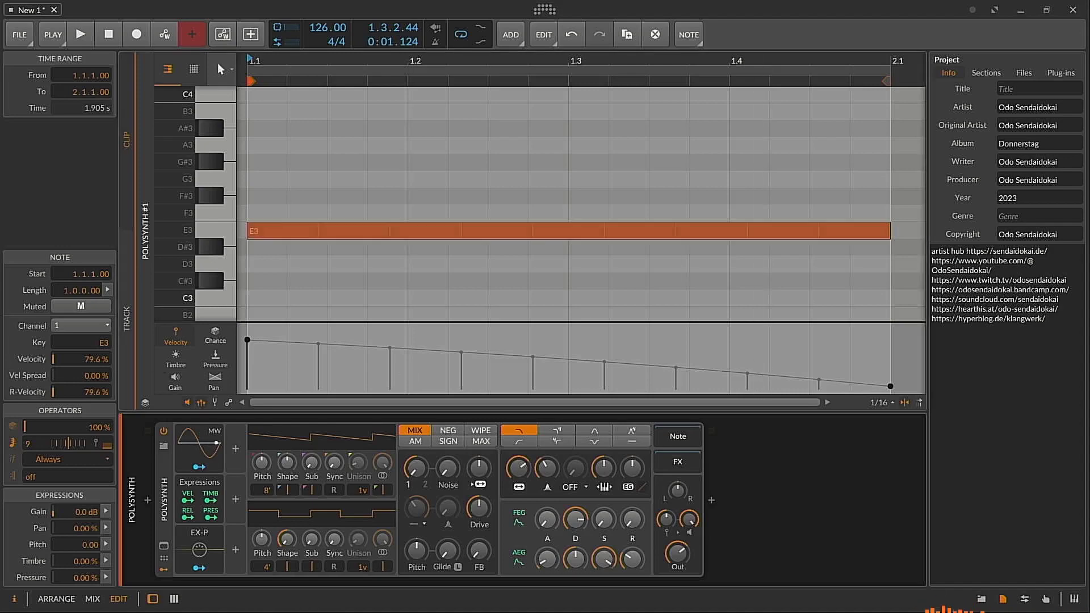
Slice the E3 note at its repeats into separate notes
left_click_drag(299, 200, 896, 255)
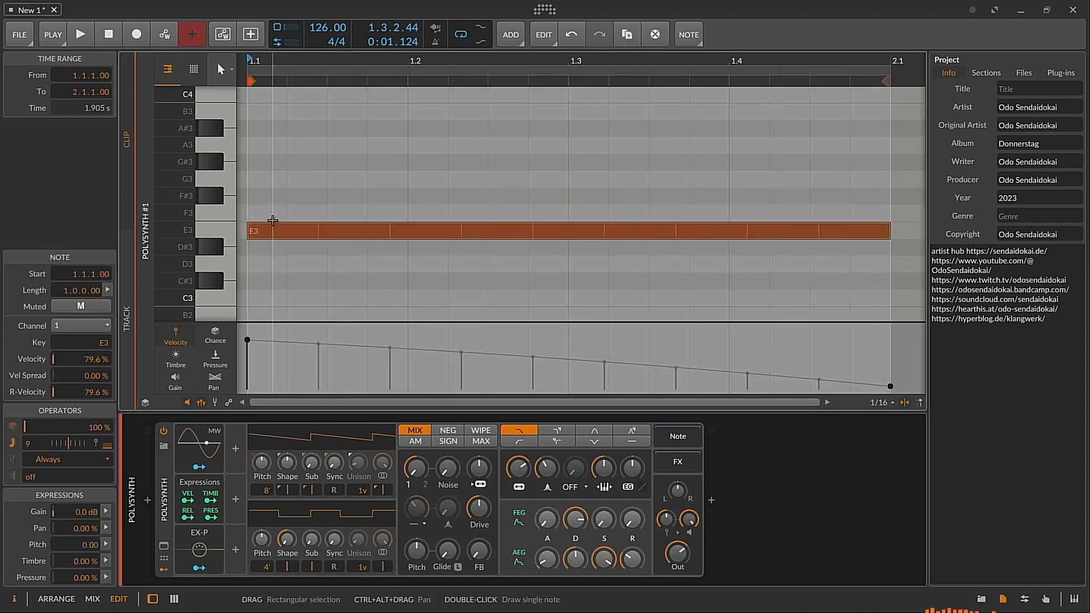
right_click(555, 232)
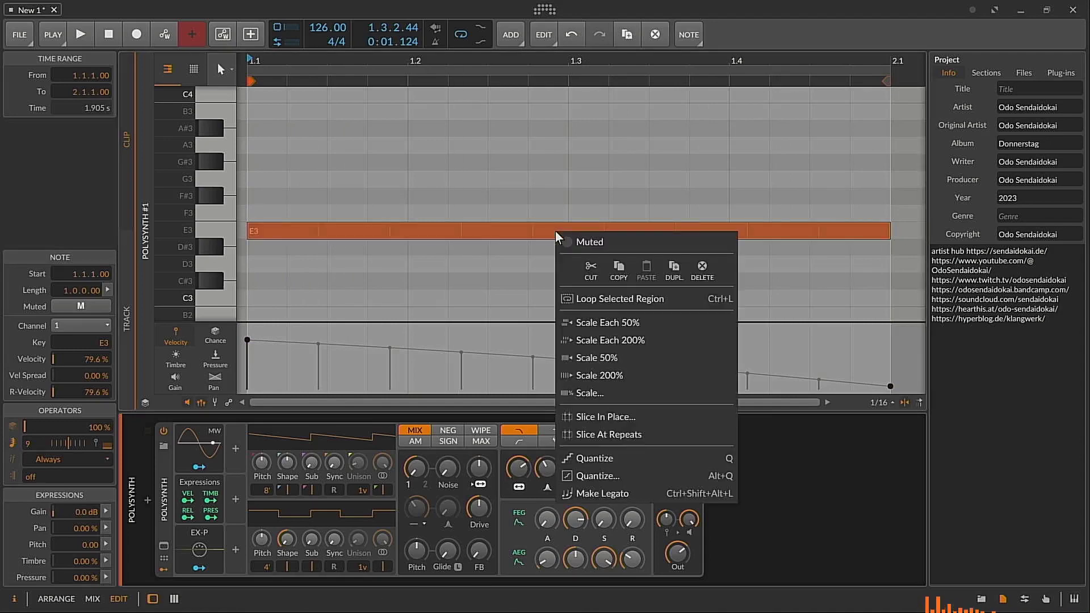
left_click(686, 433)
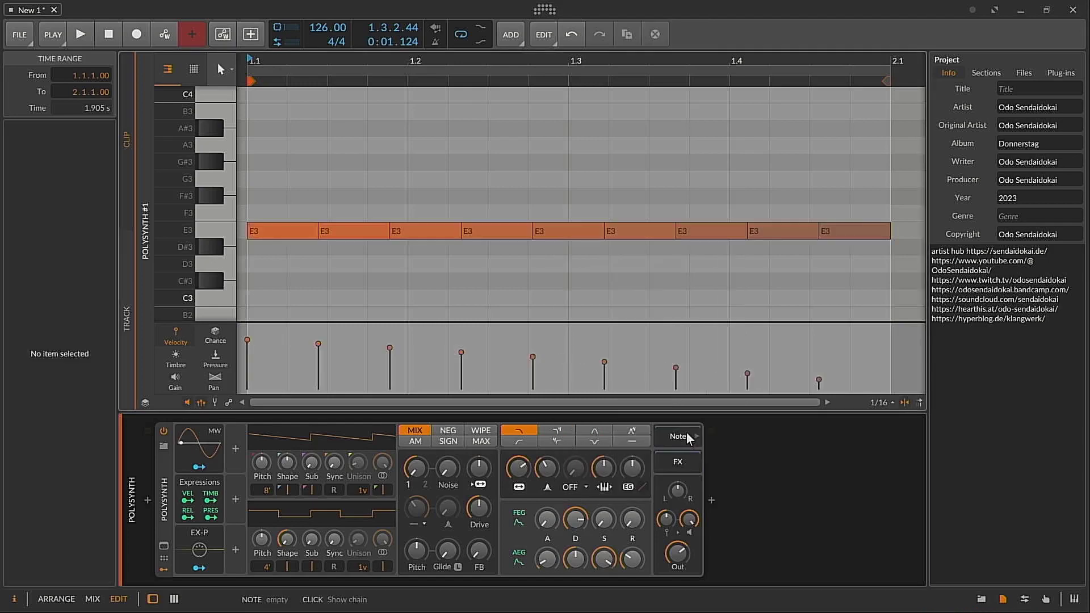
left_click_drag(286, 202, 832, 254)
left_click(498, 284)
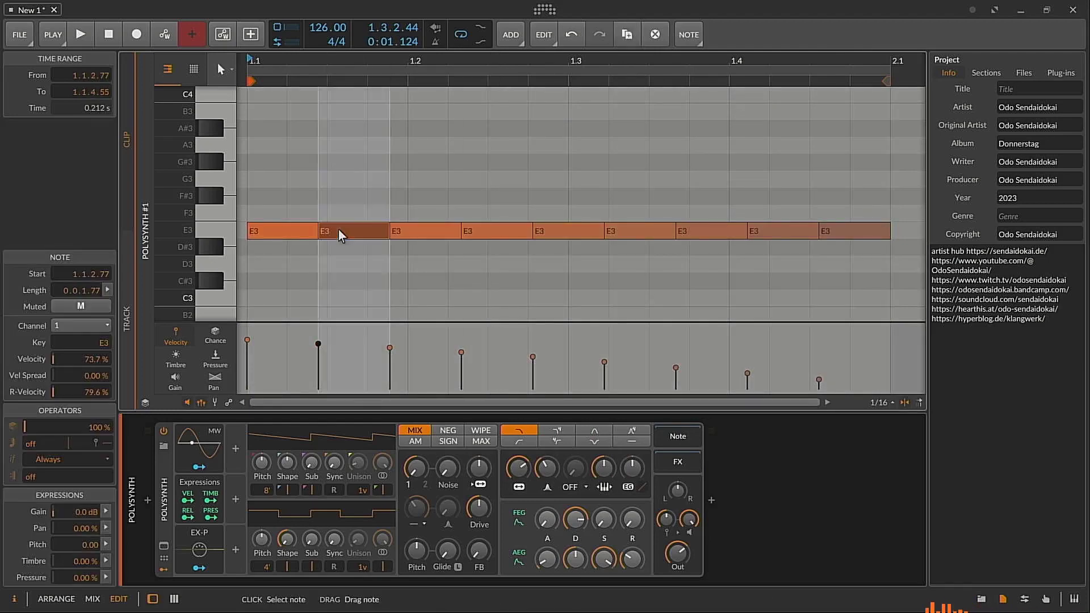
Raise the second sliced note to F3, keeping its original start time
left_click_drag(338, 230, 360, 222)
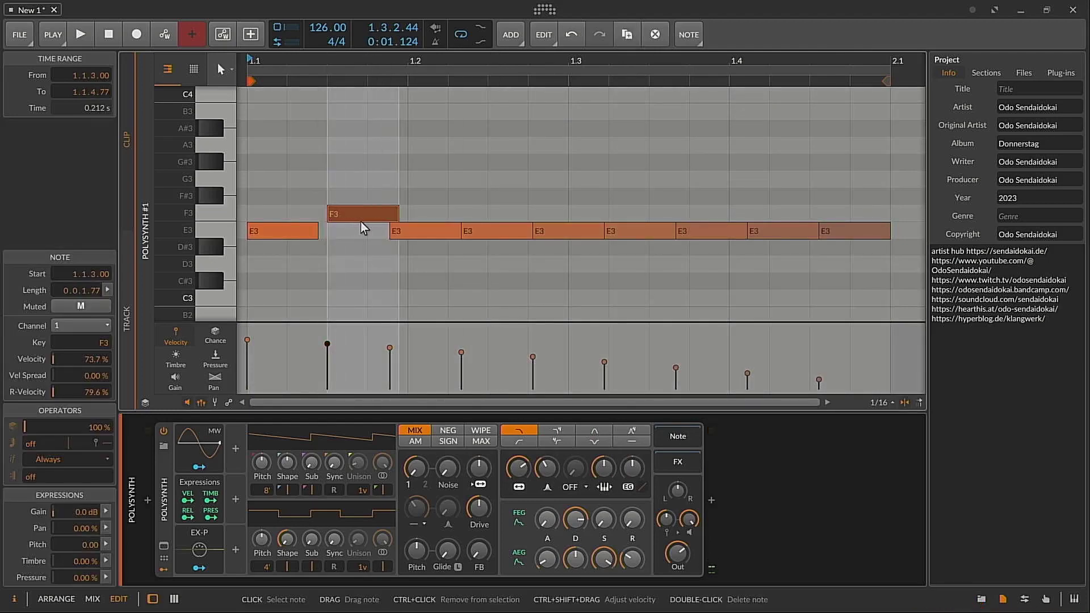
key("ctrl+z")
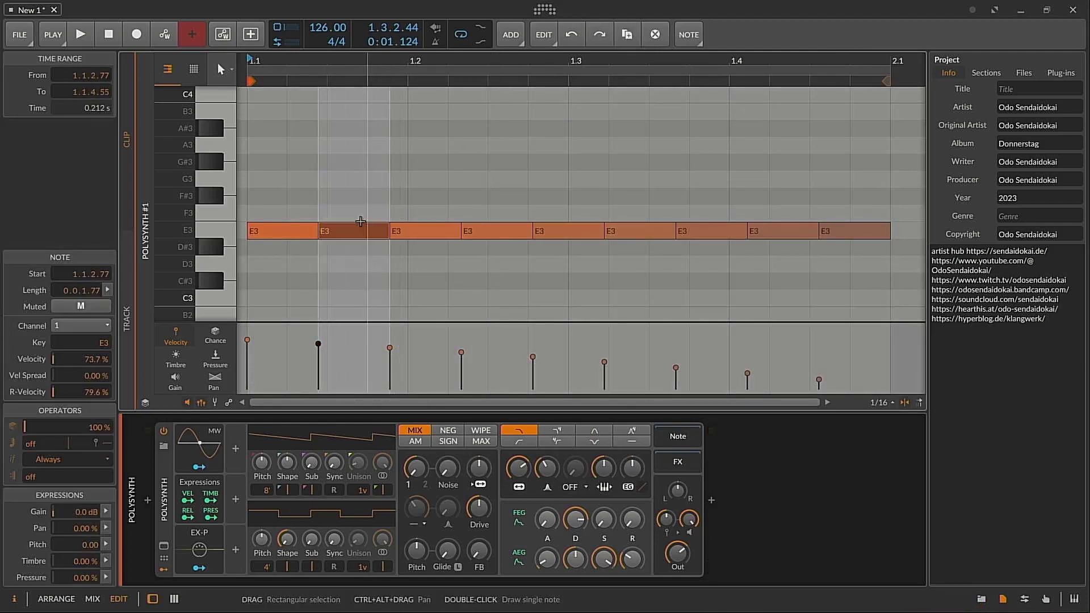
key("ctrl+shift+z")
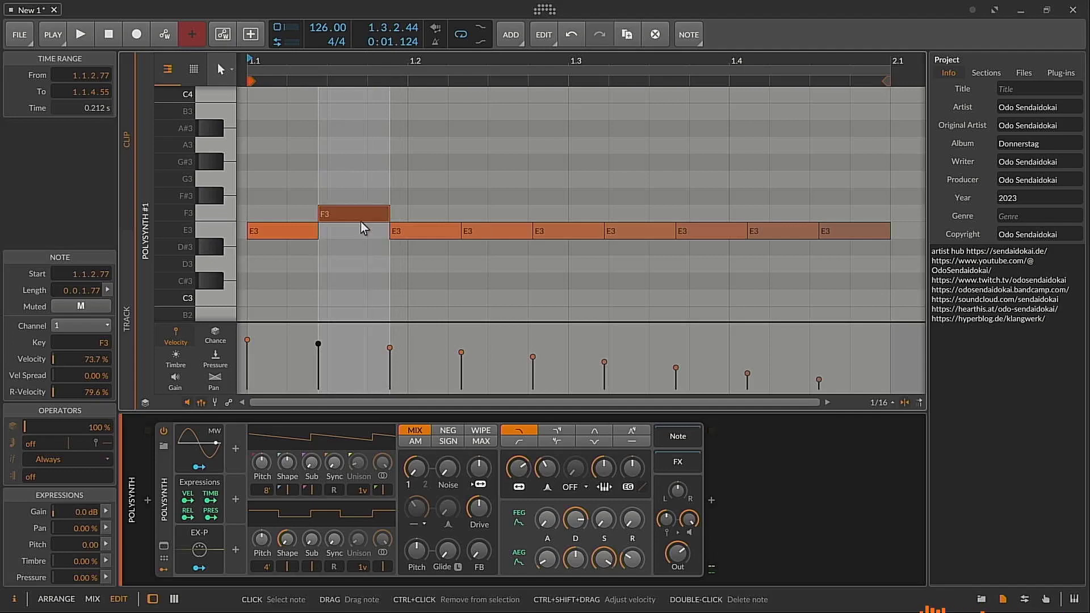
key("Right")
key("Down")
key("Right")
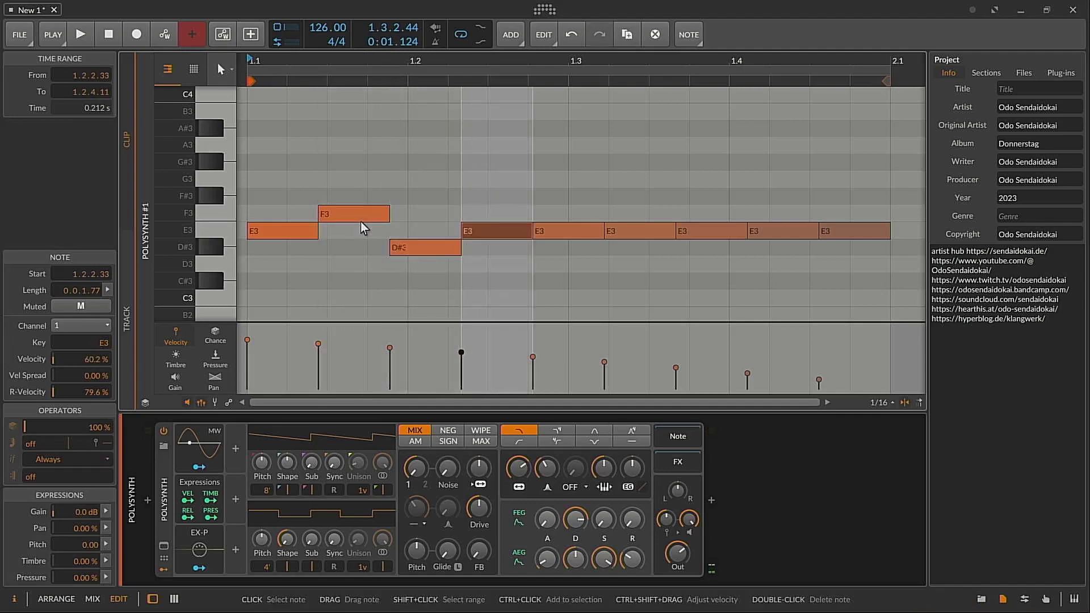
key("Left")
key("Up")
Transpose the fourth and eighth notes down to D#3 and the sixth note up to F3
key("Right")
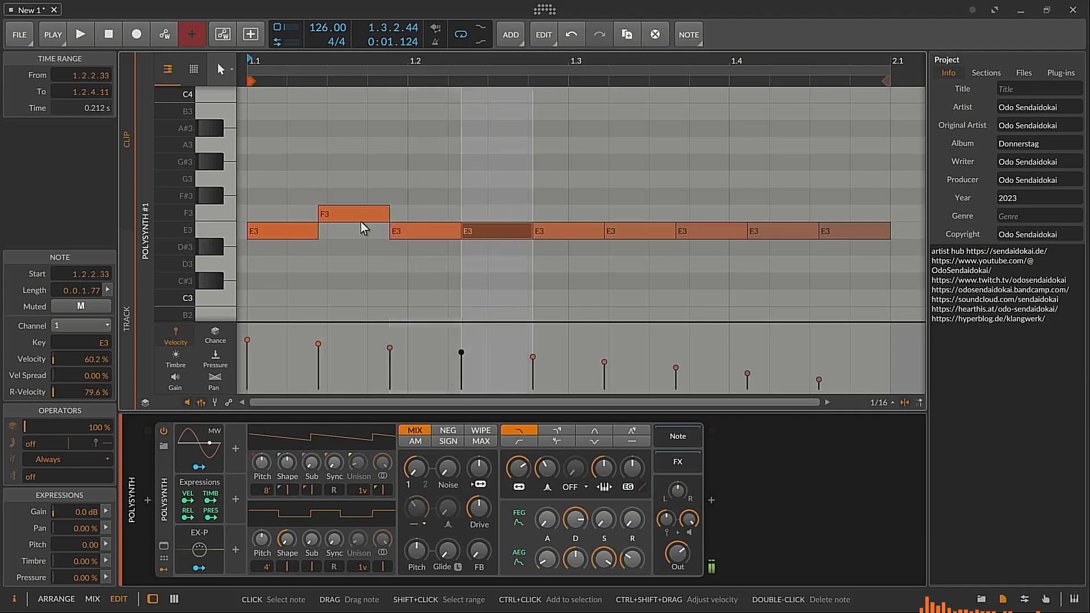
key("Down")
key("Right")
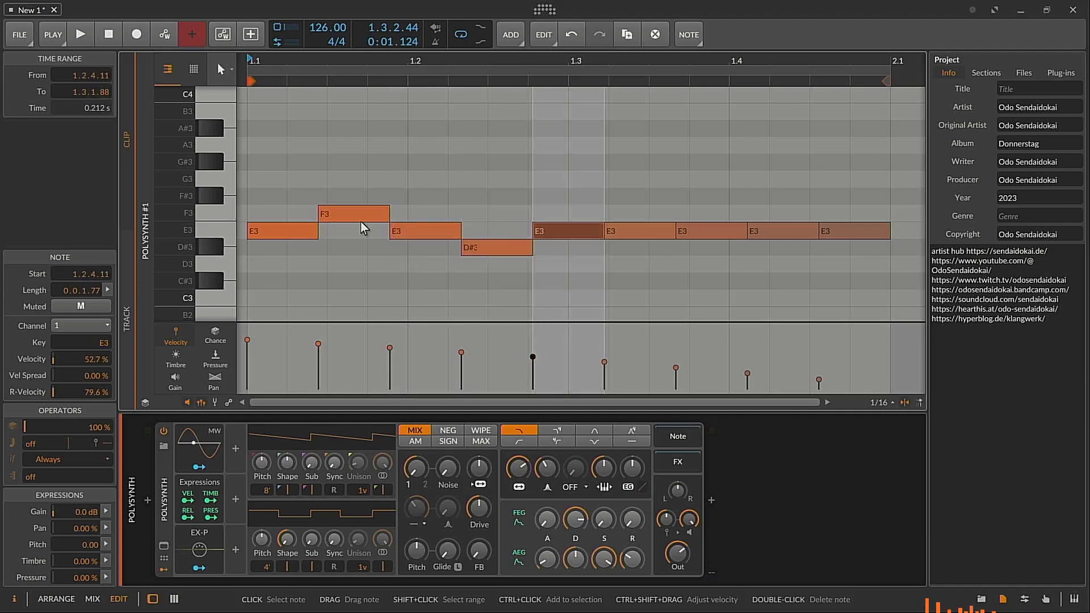
key("Right")
key("Up")
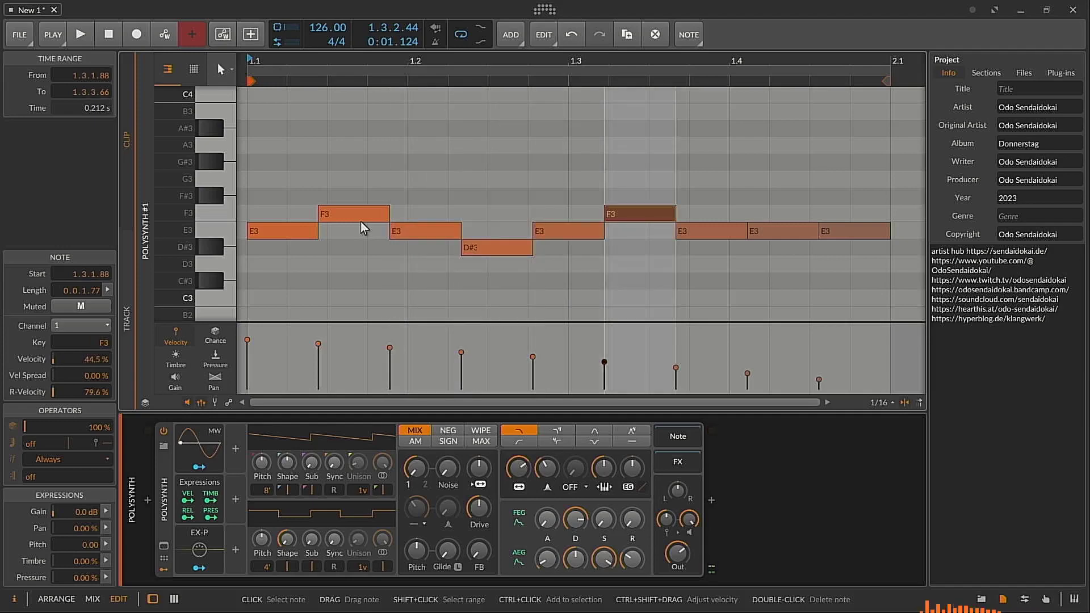
key("Right")
key("Right")
key("Down")
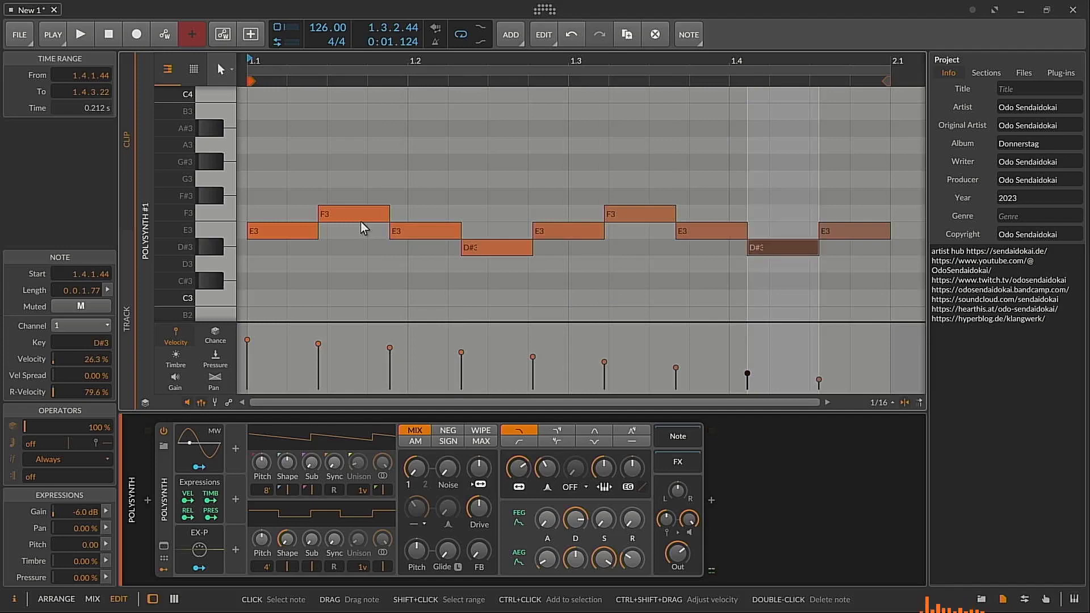
Play back the sliced melody and stop playback
key("space")
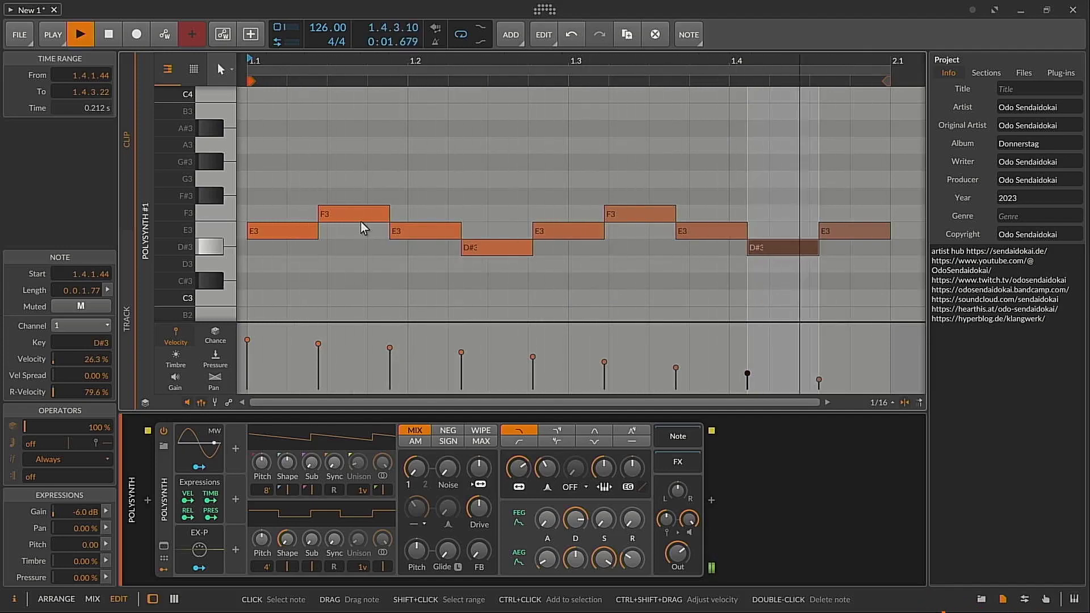
key("space")
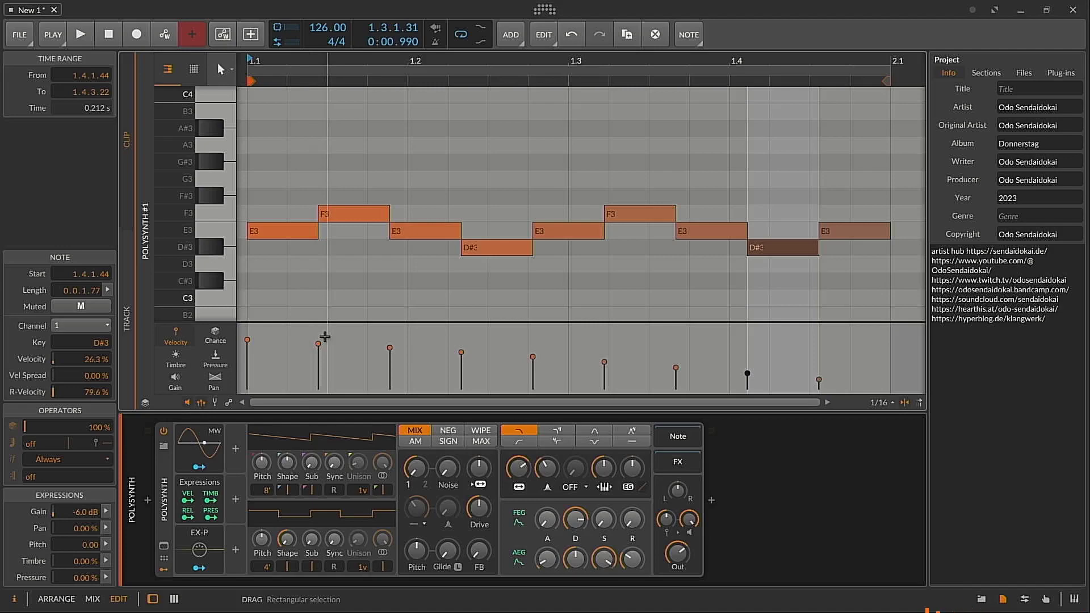
Shorten all nine notes to a custom length of 1/16, straight
left_click_drag(289, 182, 879, 272)
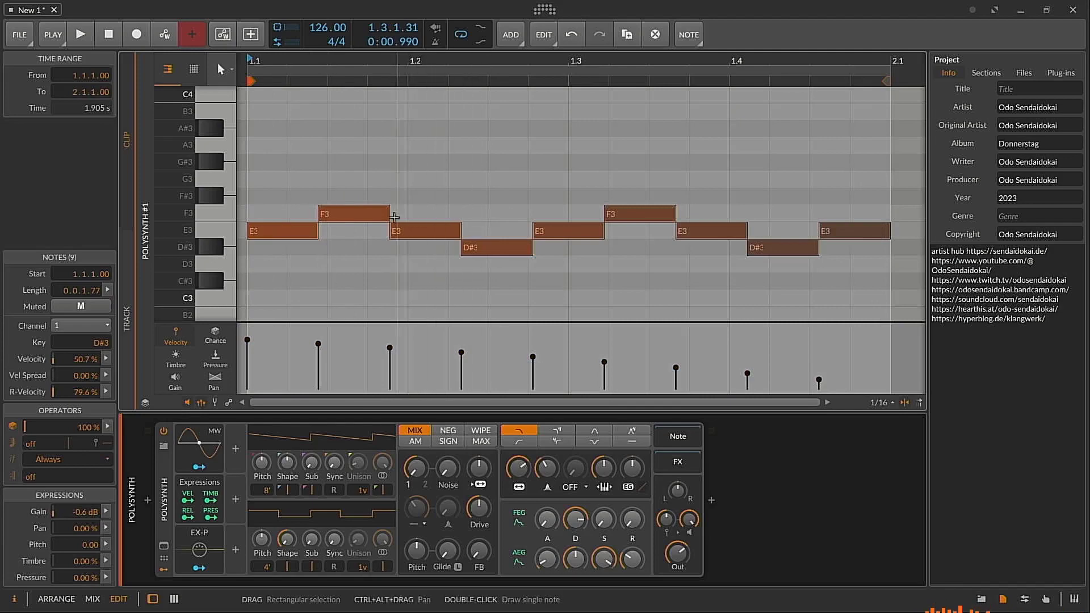
left_click_drag(288, 231, 299, 233)
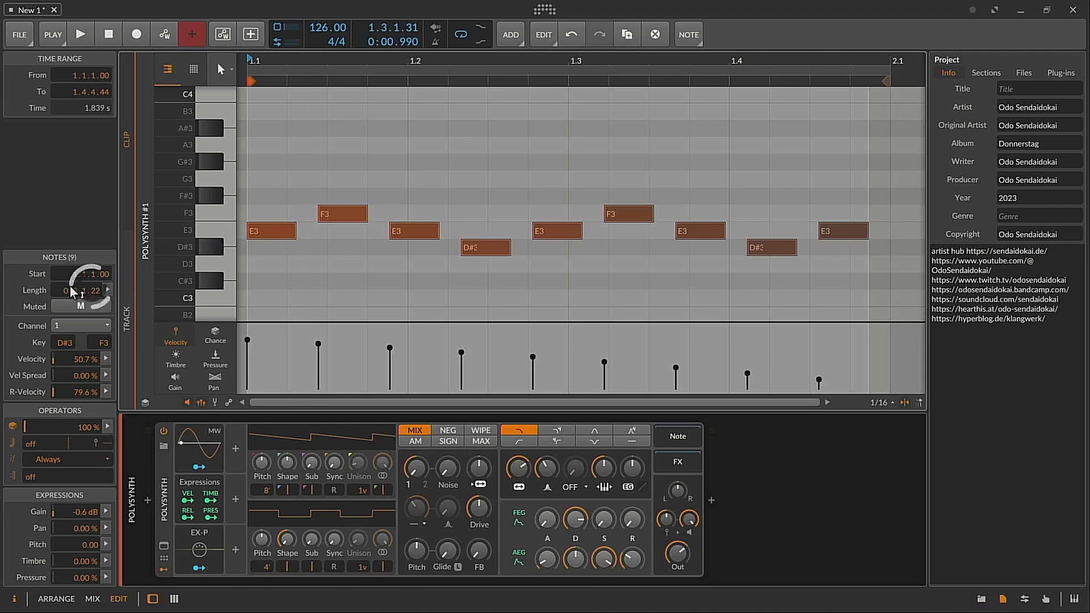
left_click(107, 290)
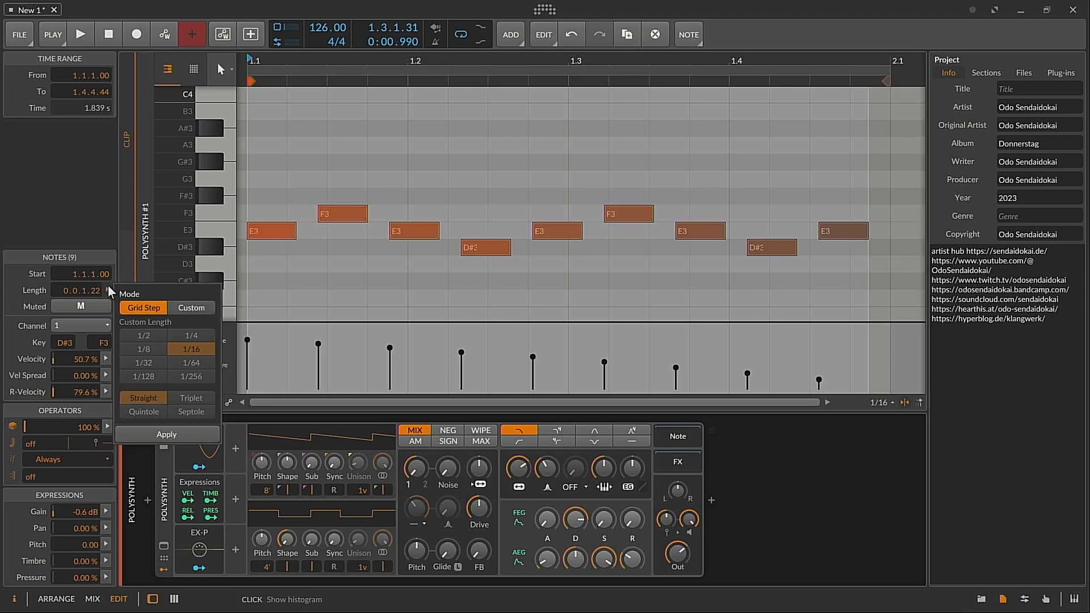
left_click(198, 307)
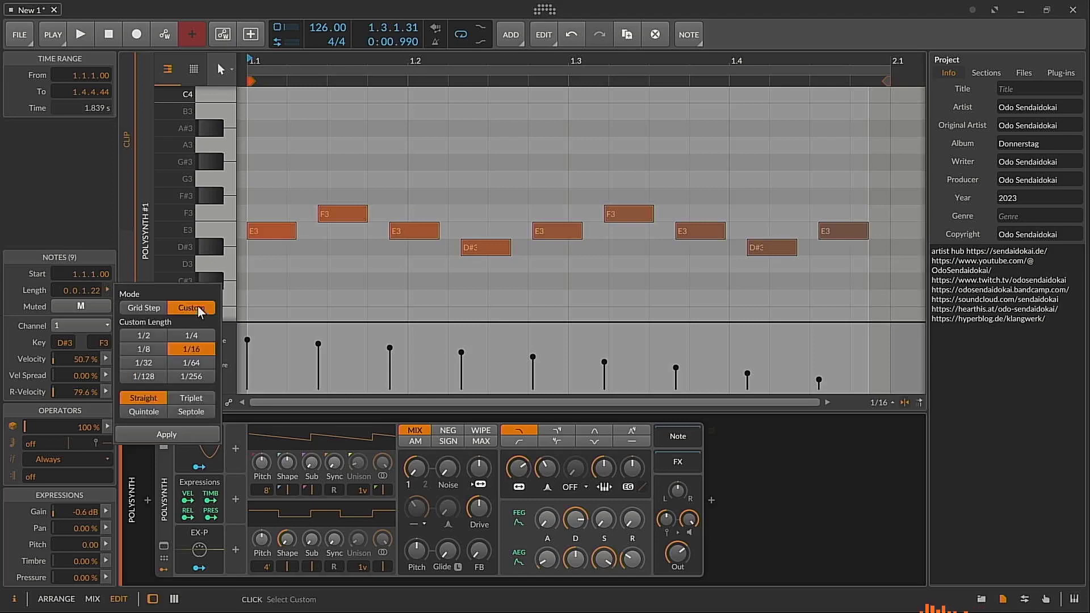
left_click(189, 434)
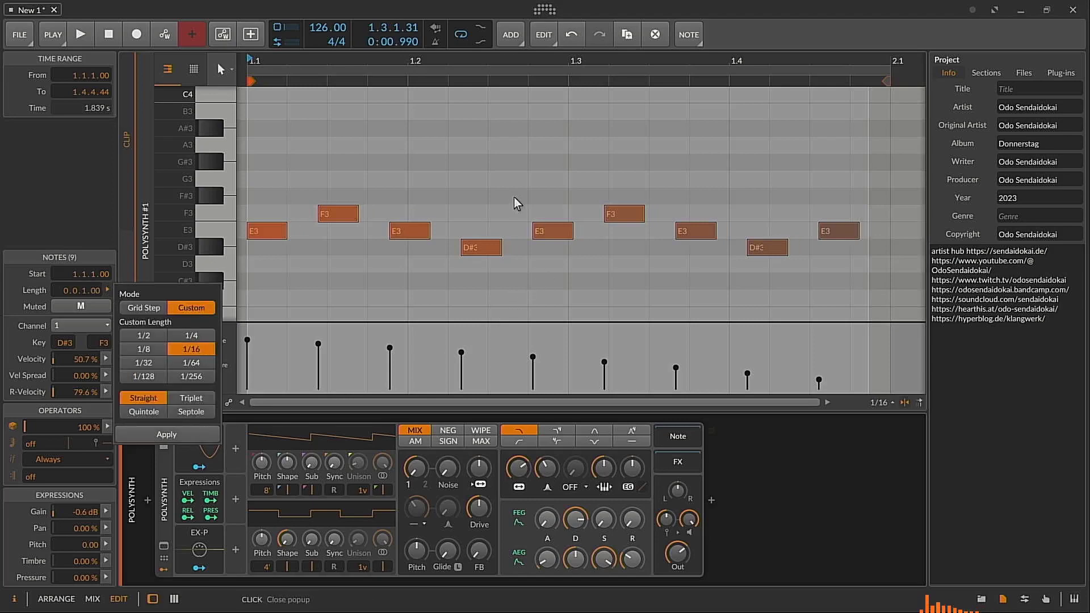
Close the note length options, play back the shortened pattern and stop playback
left_click(509, 175)
key("space")
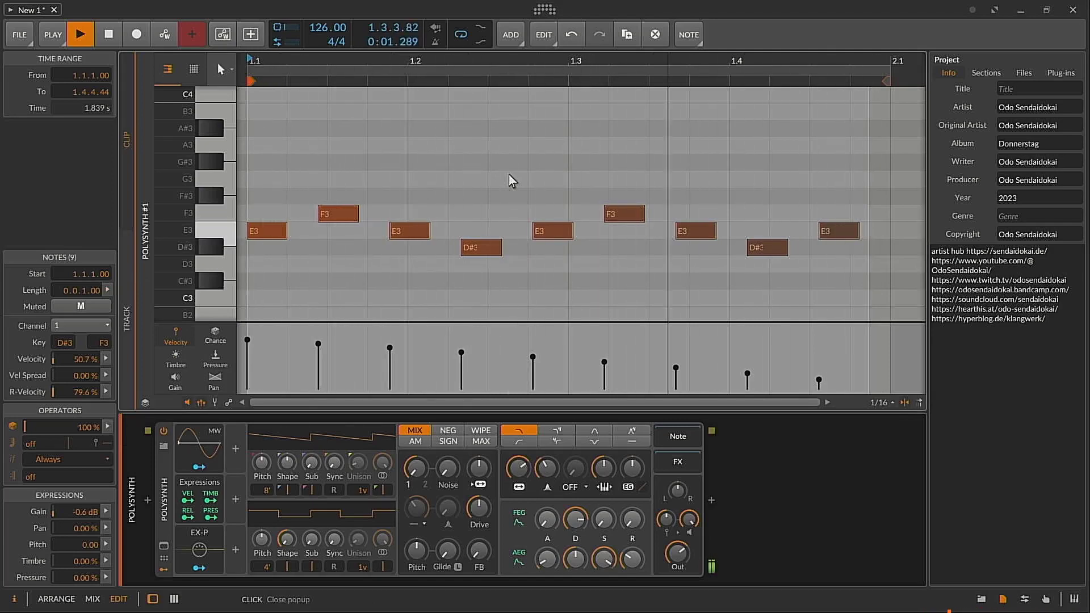
key("space")
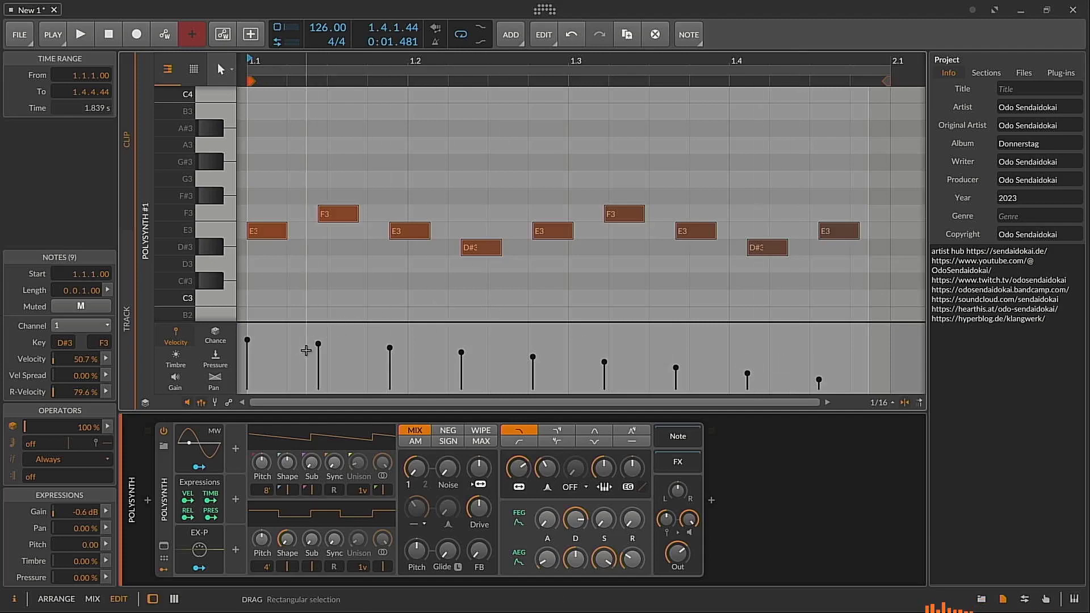
Lower the velocities of the second, third and fourth notes individually and raise the fifth note's velocity to about 67.6 %
left_click(353, 341)
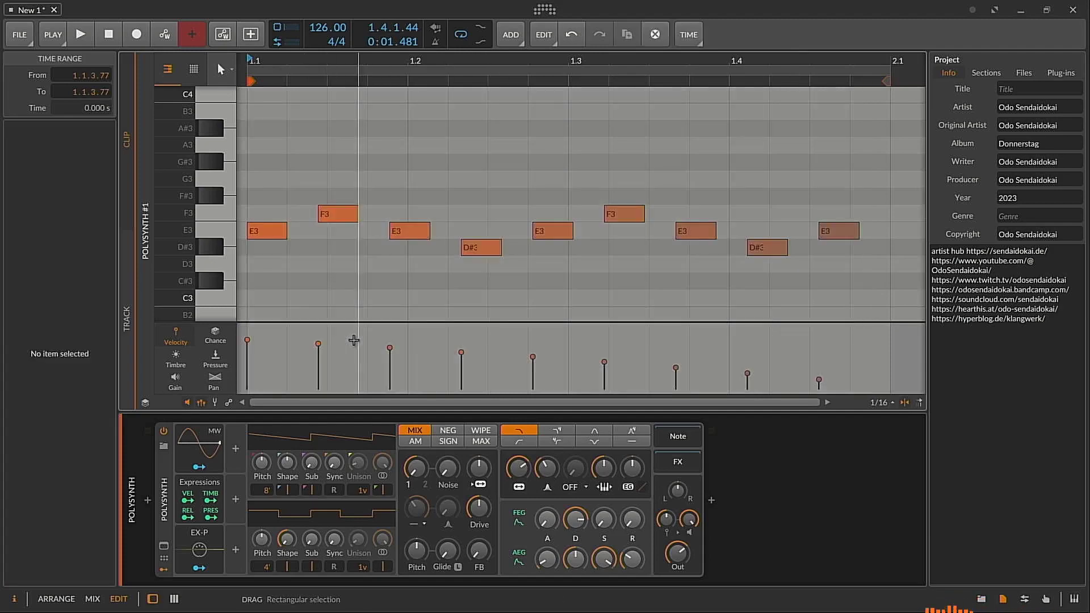
left_click_drag(317, 345, 389, 358)
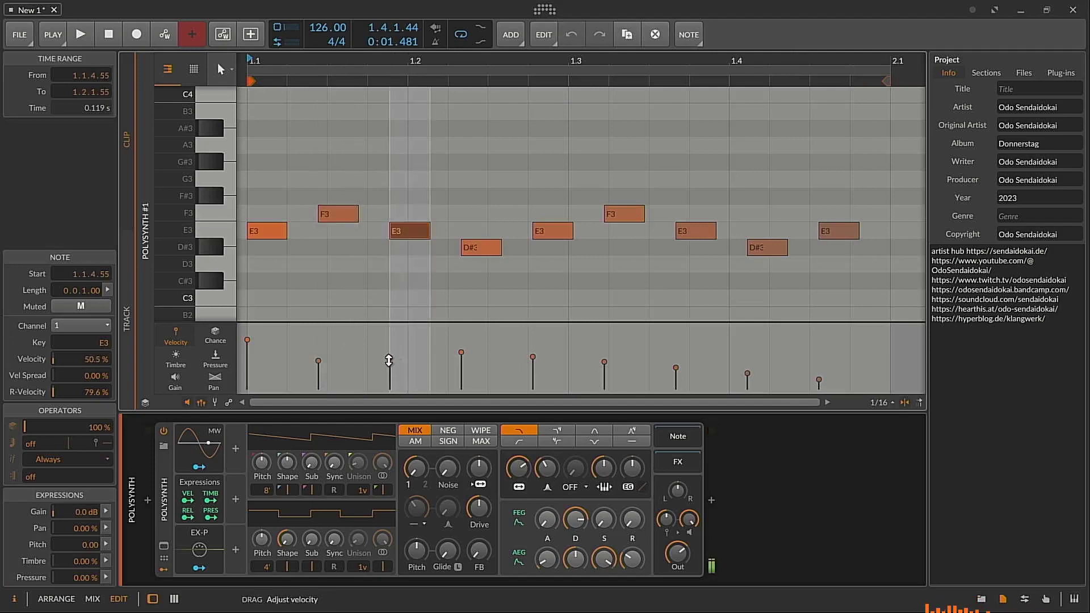
left_click_drag(461, 353, 533, 348)
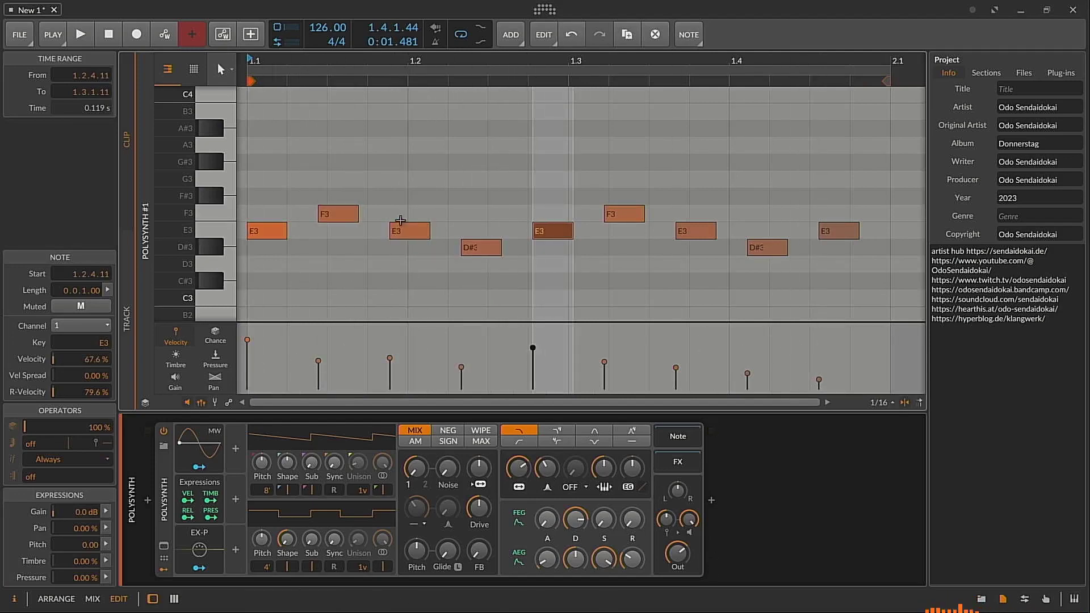
Draw a rising velocity ramp across all nine notes with the Pen tool, bend it into a curve and audition the pattern
left_click(408, 160)
key("ctrl+a")
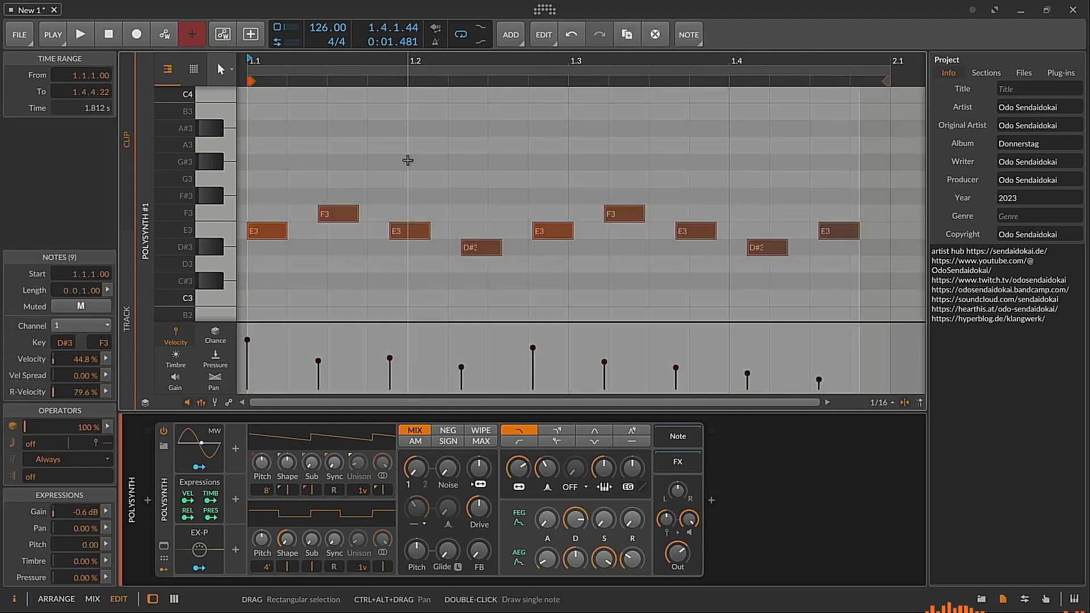
left_click(222, 70)
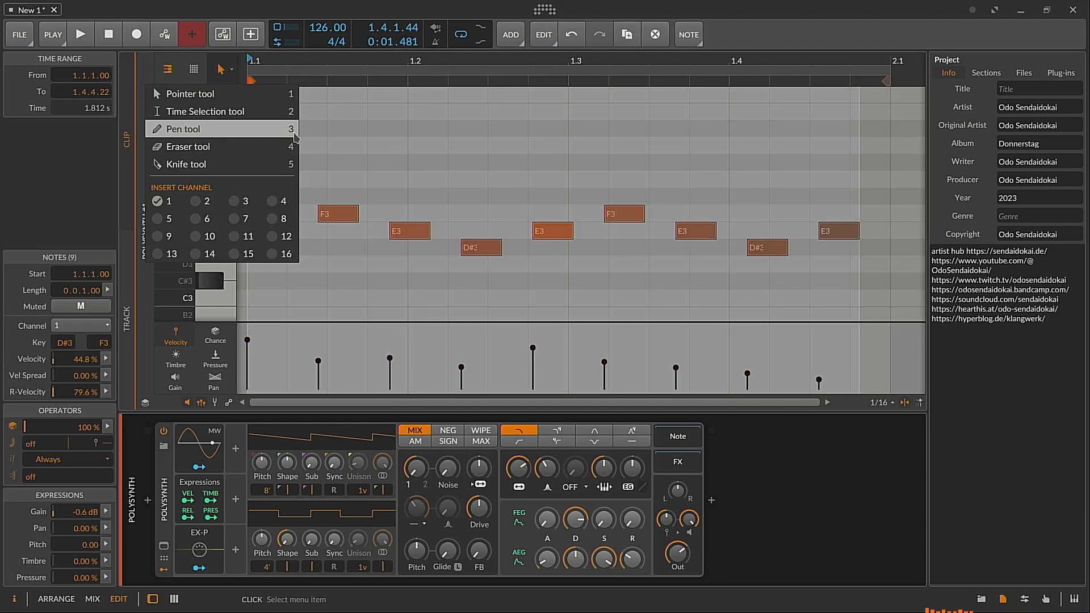
left_click(294, 135)
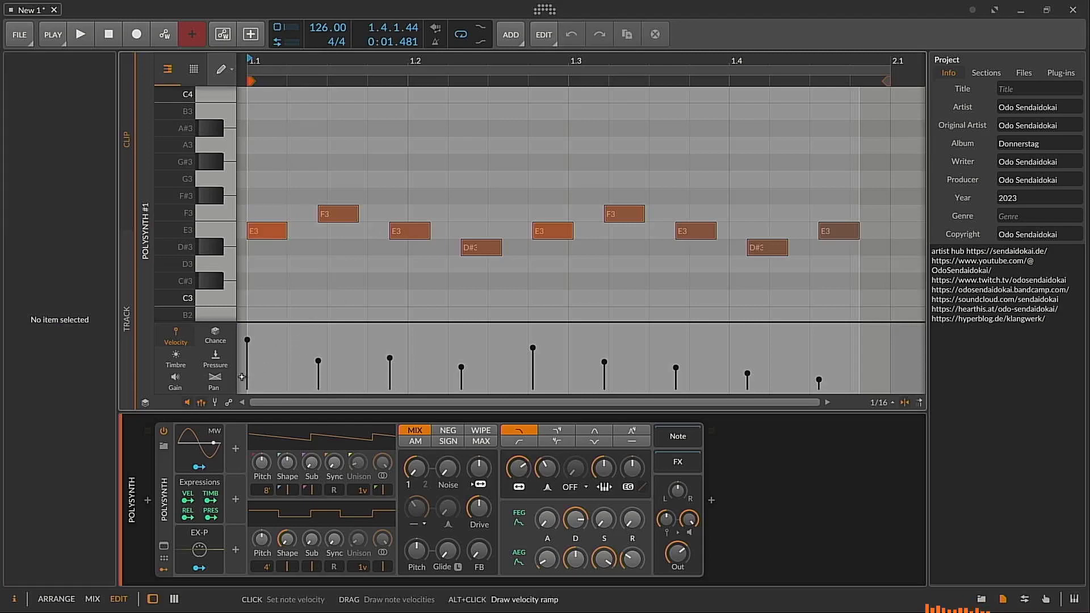
left_click_drag(242, 377, 284, 378)
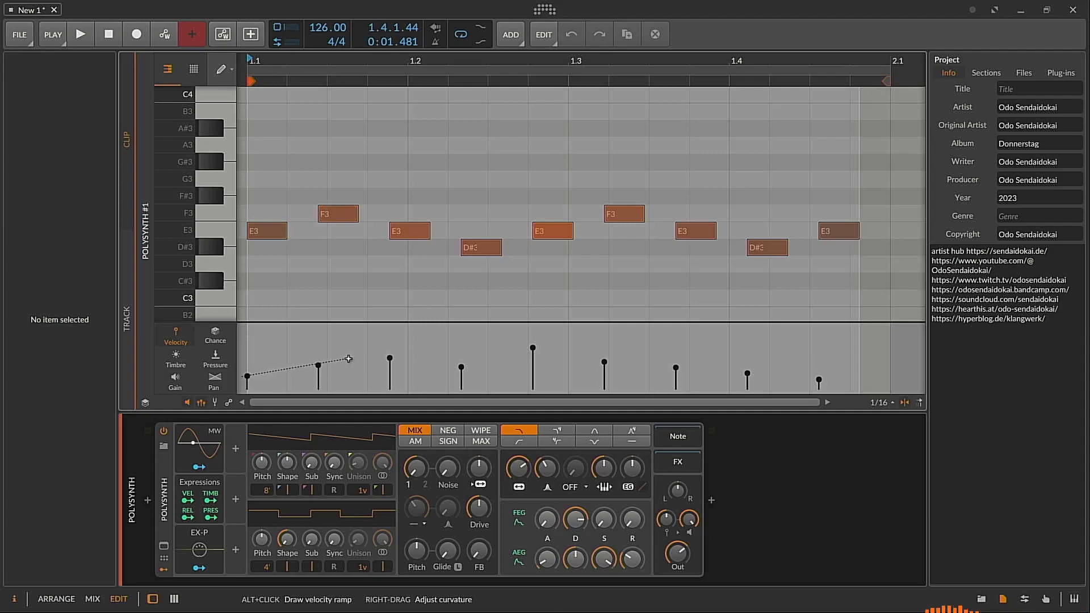
left_click_drag(492, 355, 513, 355)
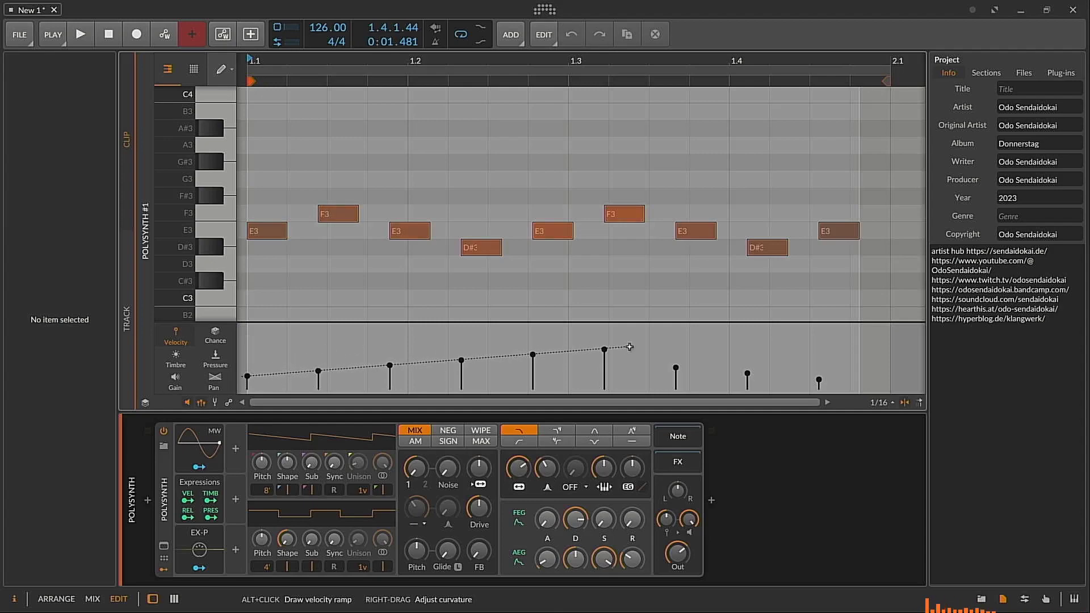
left_click_drag(629, 347, 869, 327)
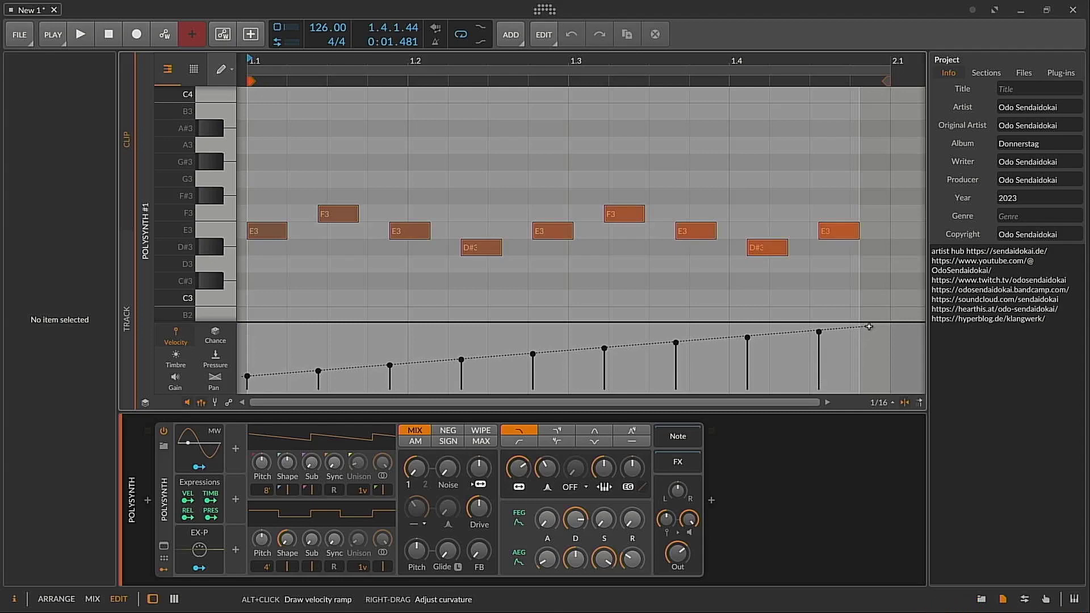
left_click_drag(868, 326, 871, 366)
key("space")
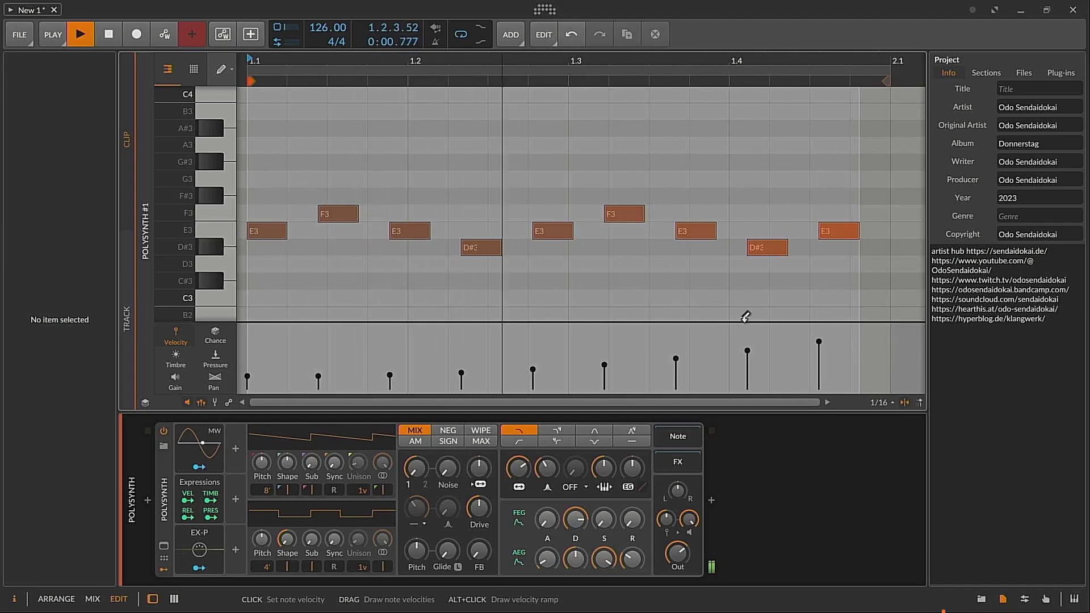
key("space")
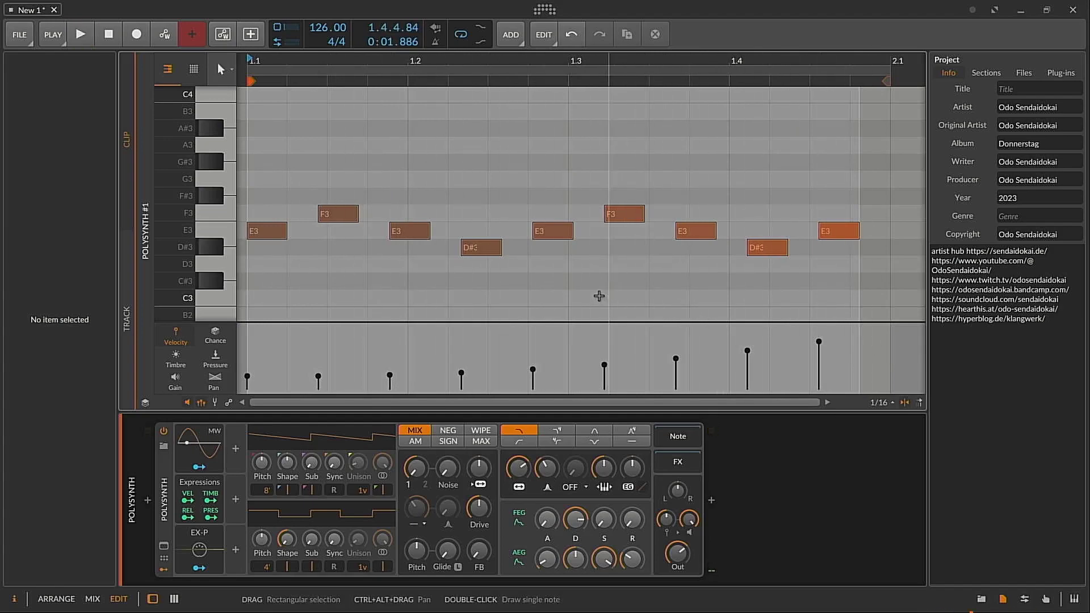
Select the fourth to seventh notes, draw a curved falling velocity ramp over only these, and audition the pattern
left_click(598, 295)
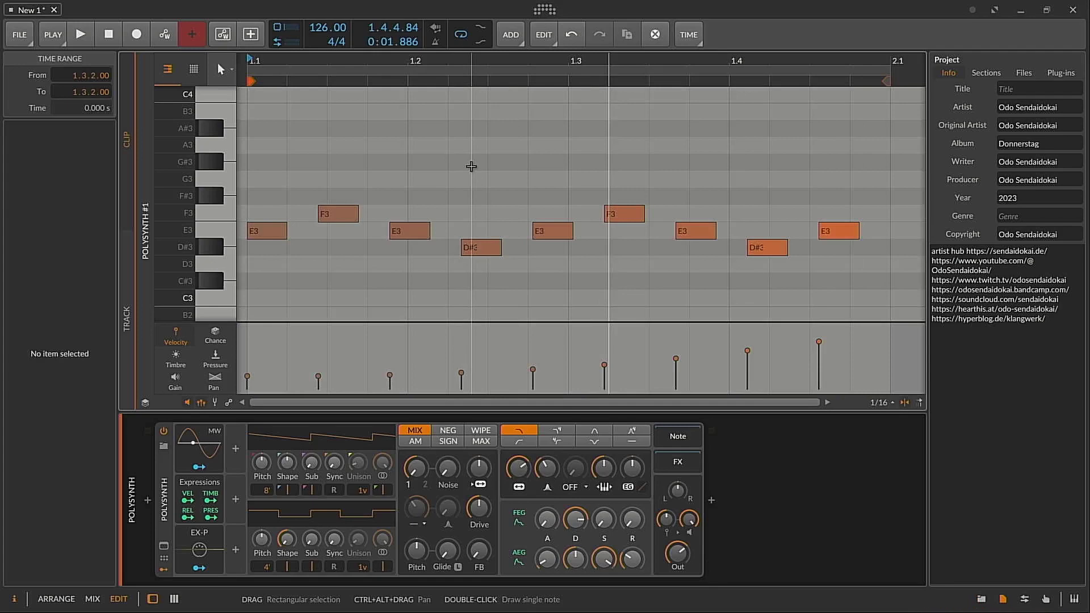
left_click_drag(471, 166, 706, 290)
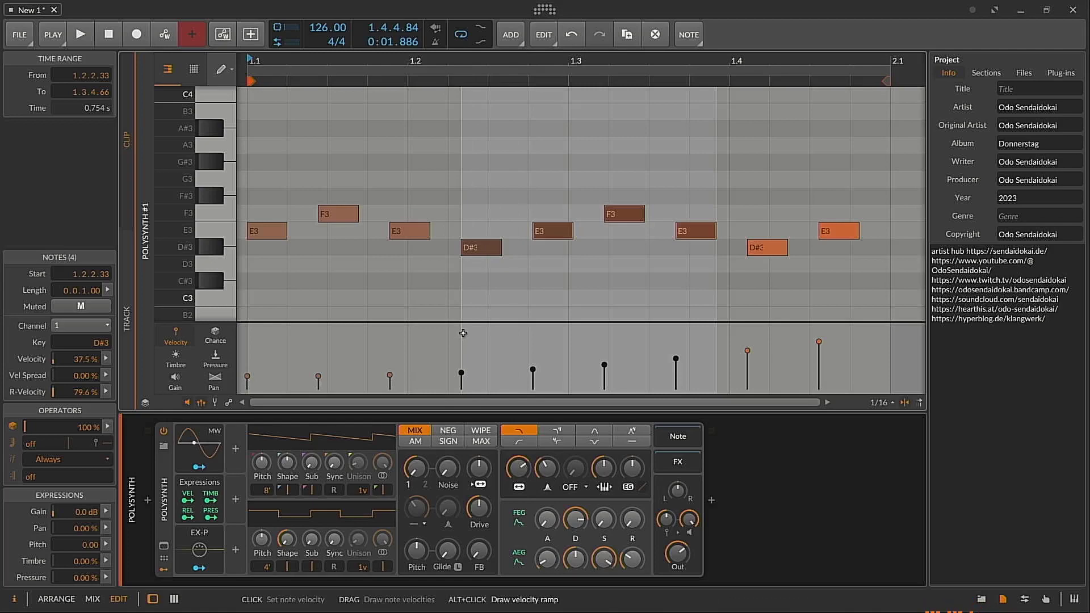
left_click_drag(461, 328, 716, 392)
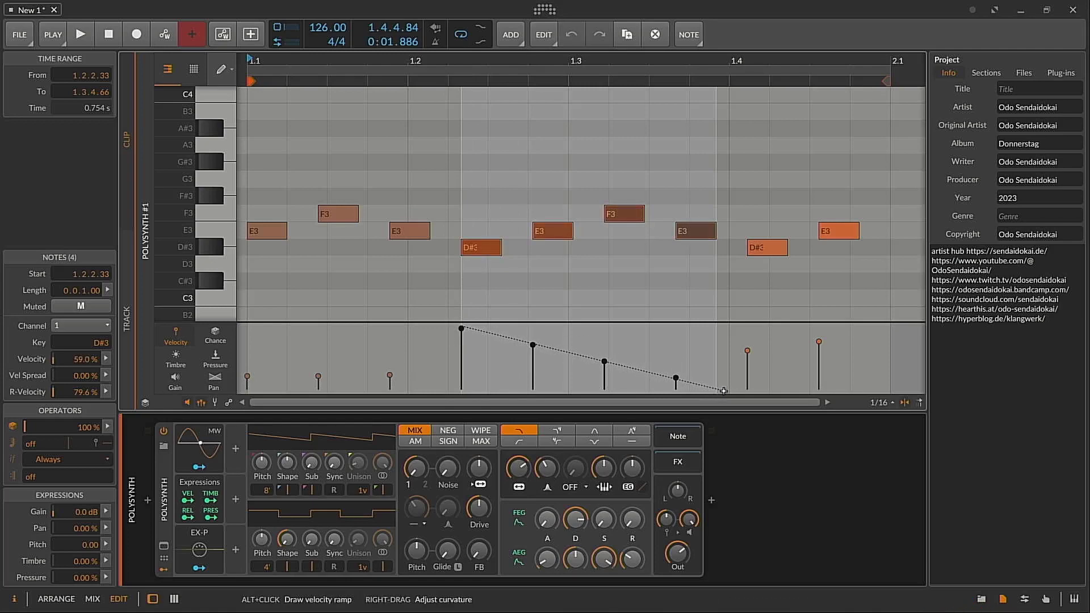
mouse_move(729, 387)
left_mouse_down()
mouse_move(722, 358)
mouse_move(720, 369)
left_mouse_up()
key("space")
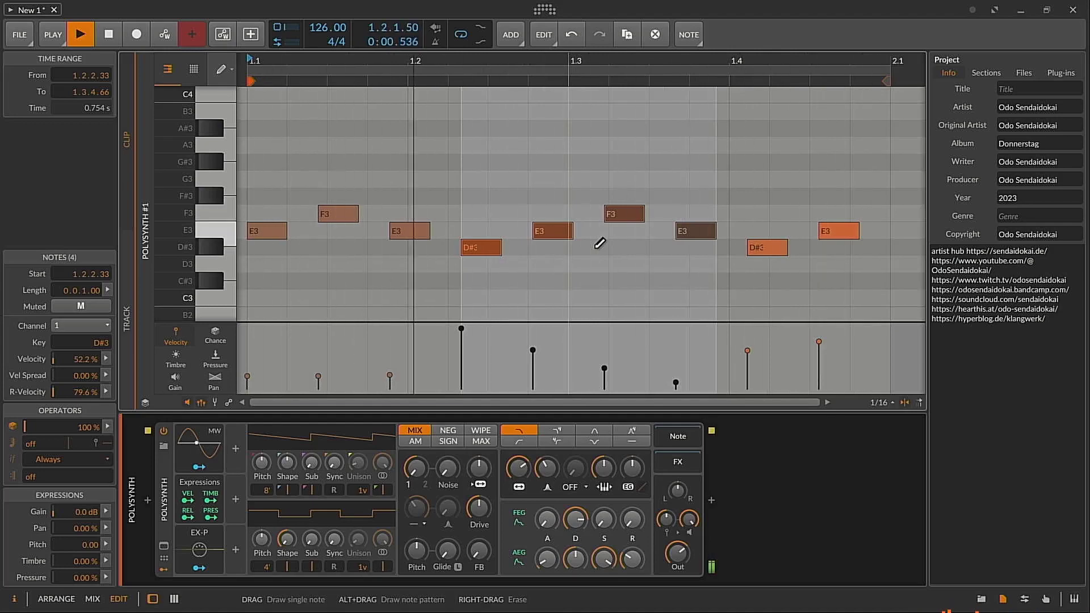
key("space")
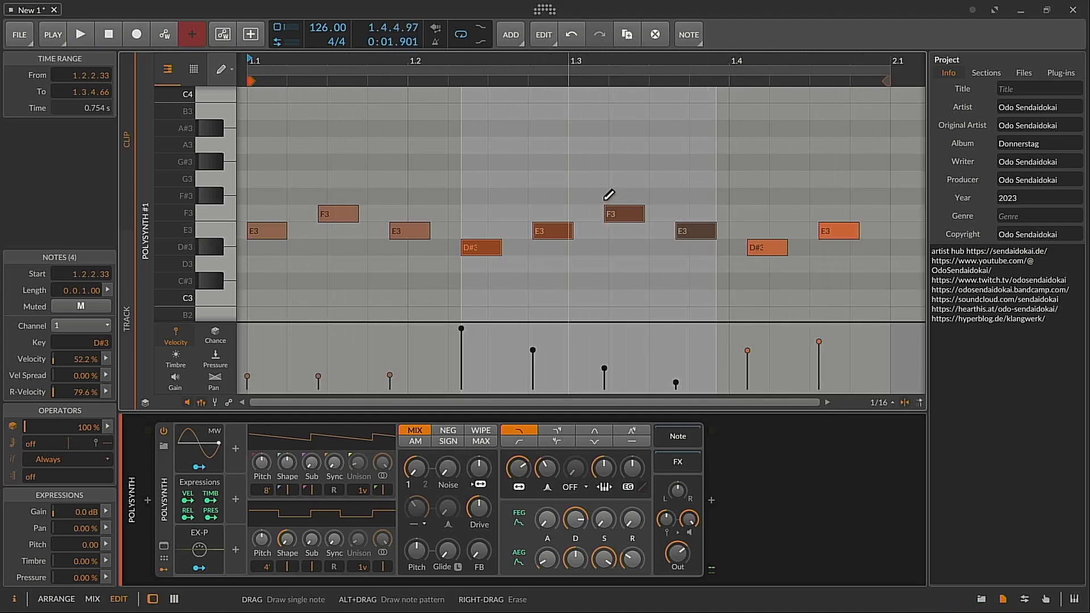
Insert an empty one-bar clip at 2.1 on the Polysynth track and open it in the full-size note editor
key("alt+1")
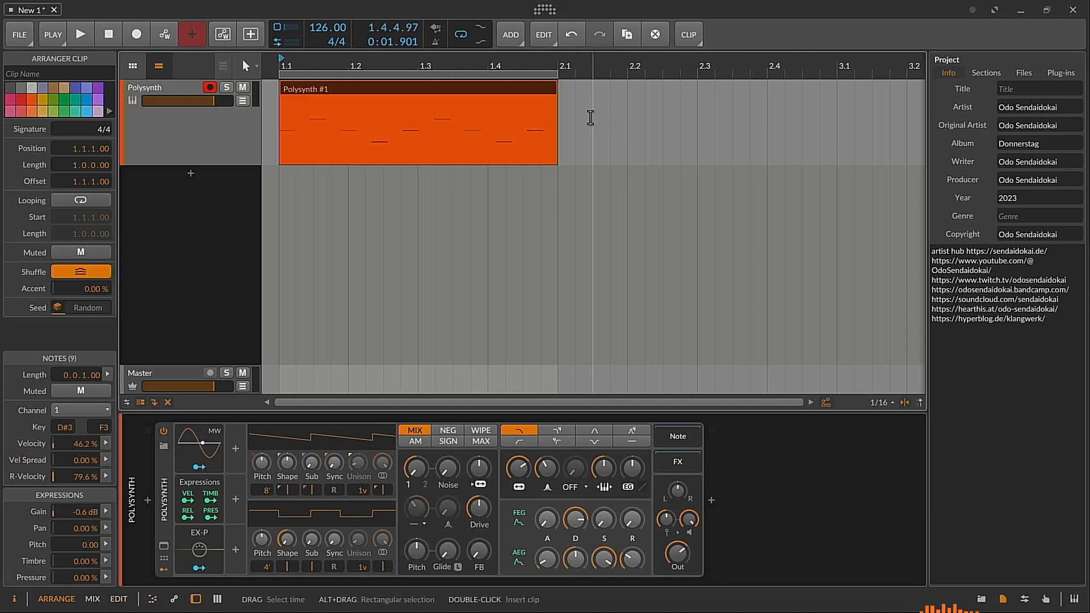
double_click(590, 117)
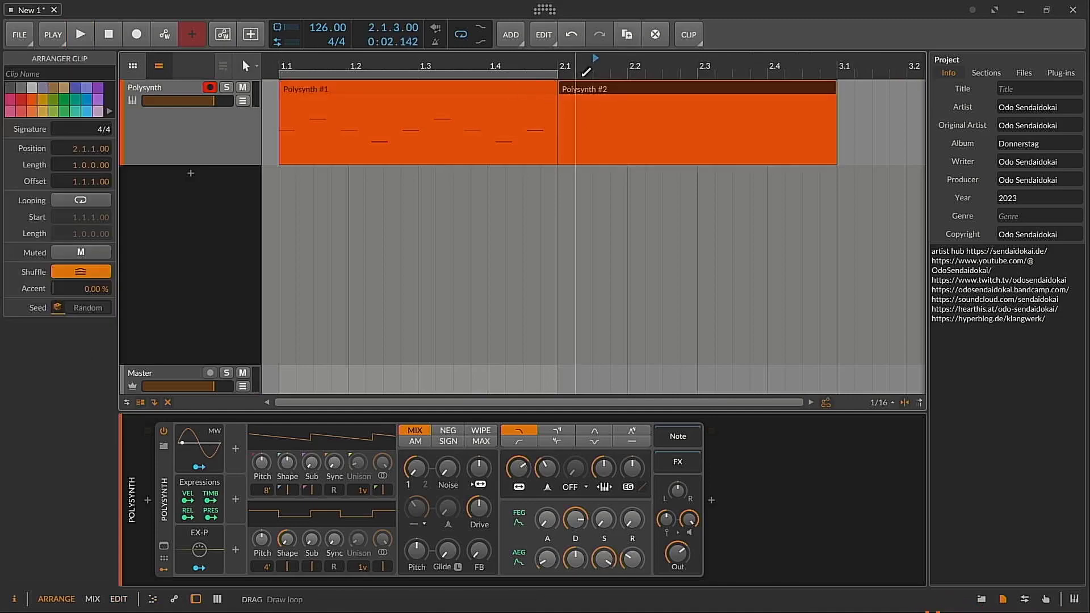
left_click(583, 90)
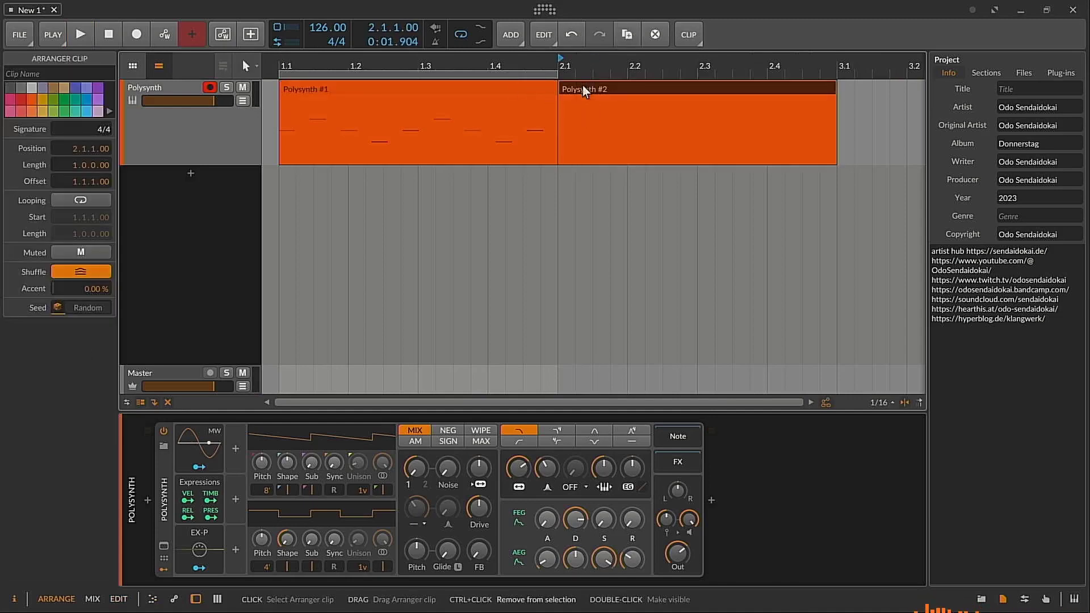
double_click(584, 91)
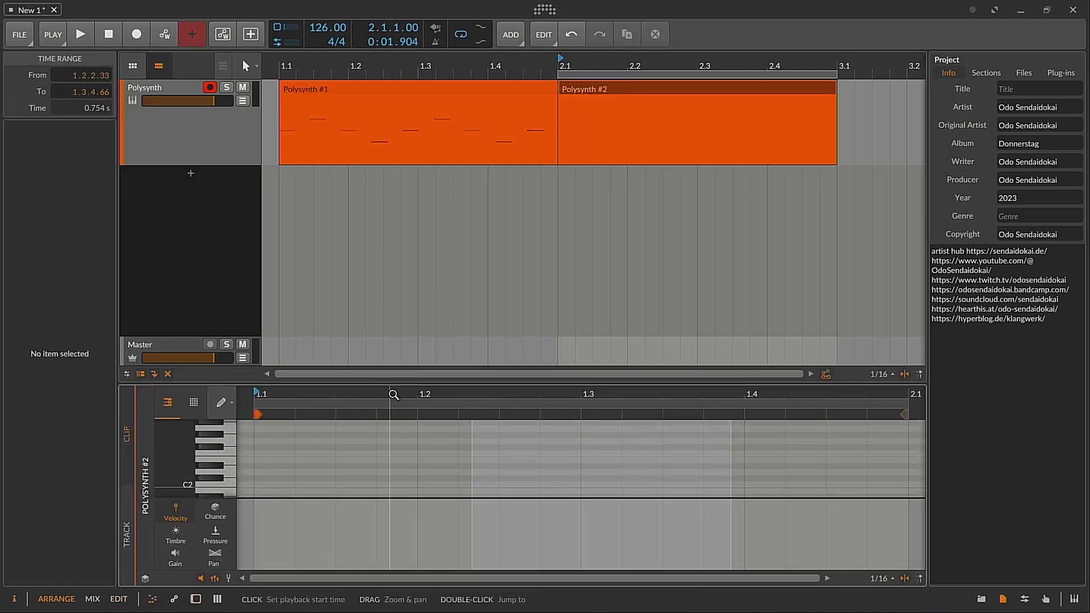
key("d")
key("alt+3")
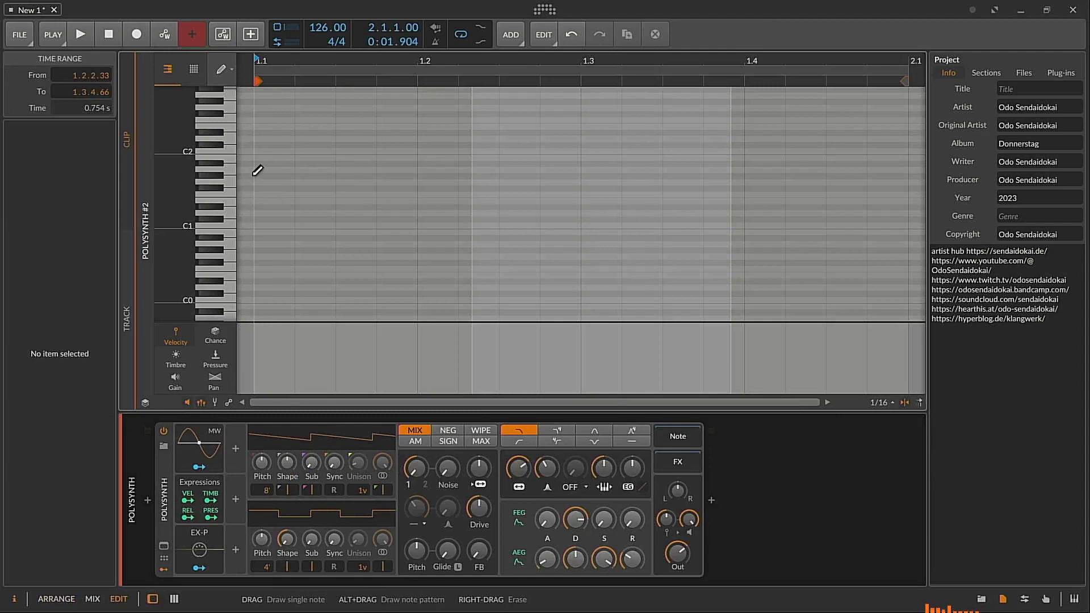
Draw a one-bar E2 note from the start of the new clip and transpose it up an octave to E3
left_click(263, 128)
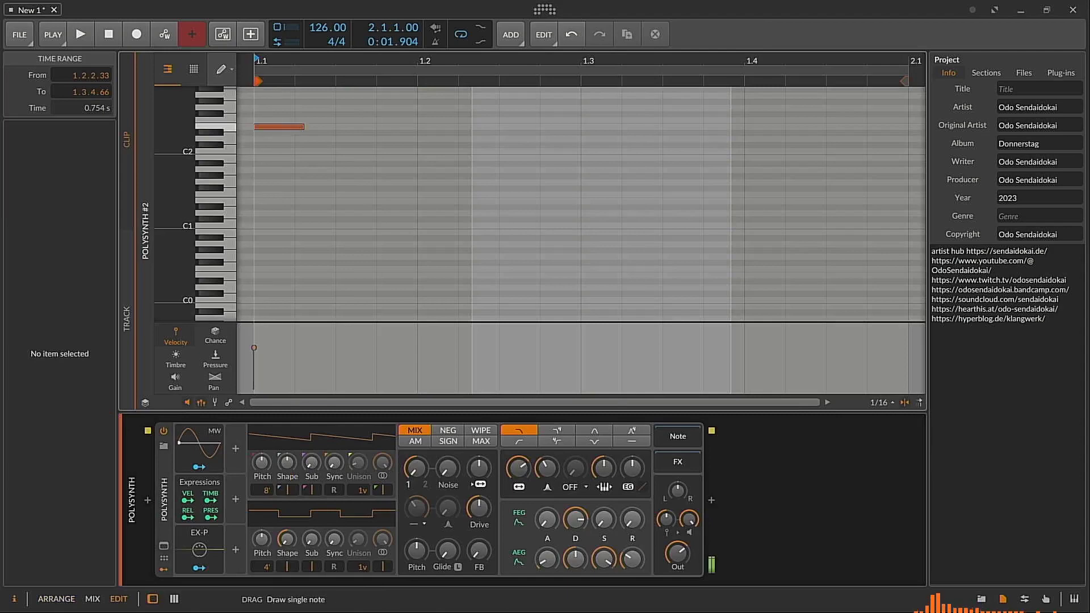
left_click_drag(335, 127, 889, 126)
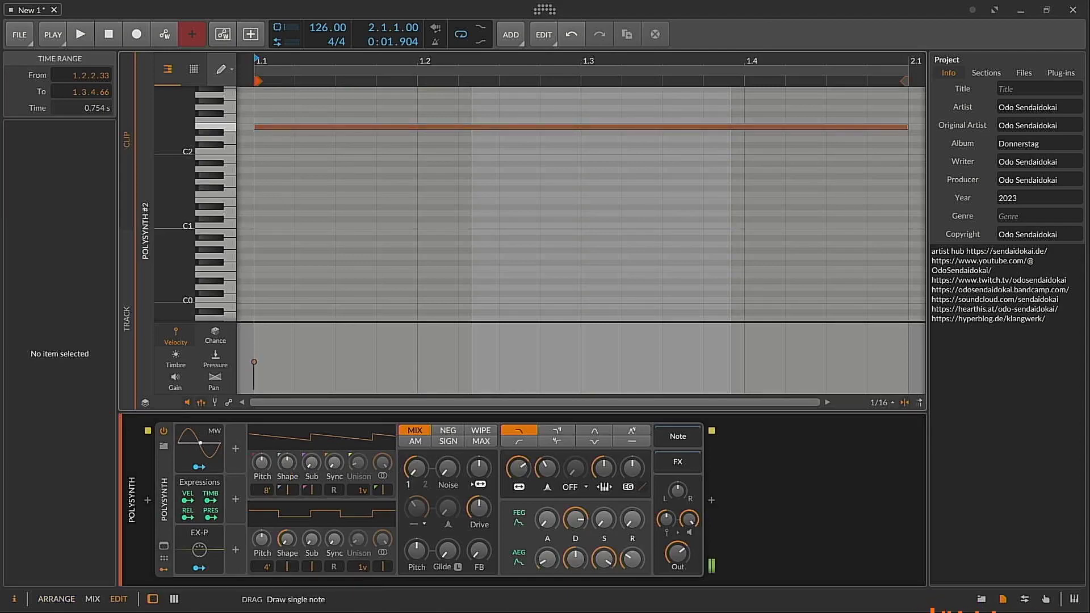
key("1")
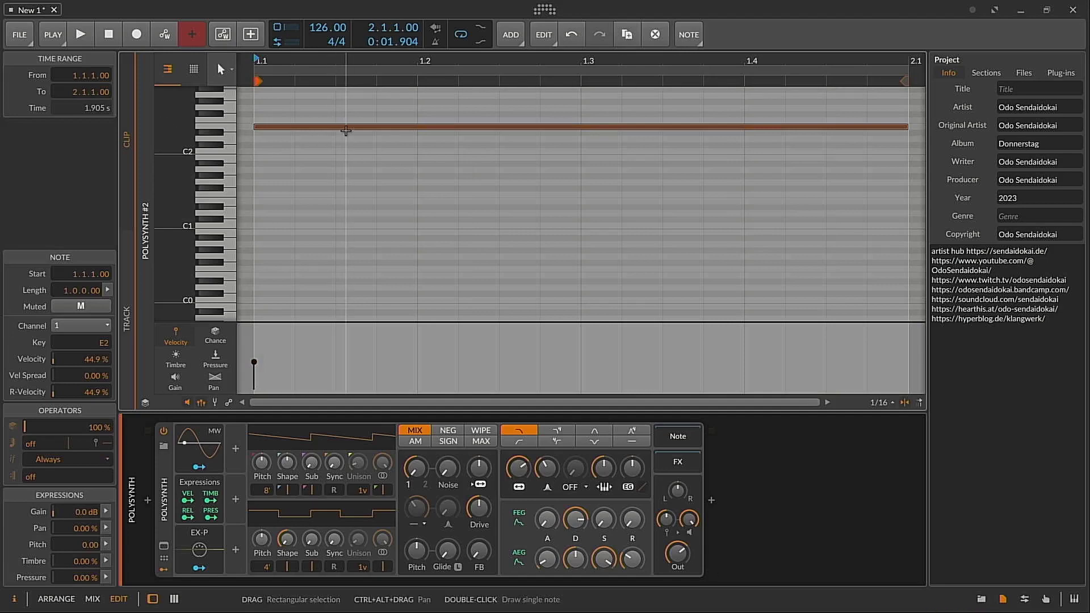
key("shift+Up")
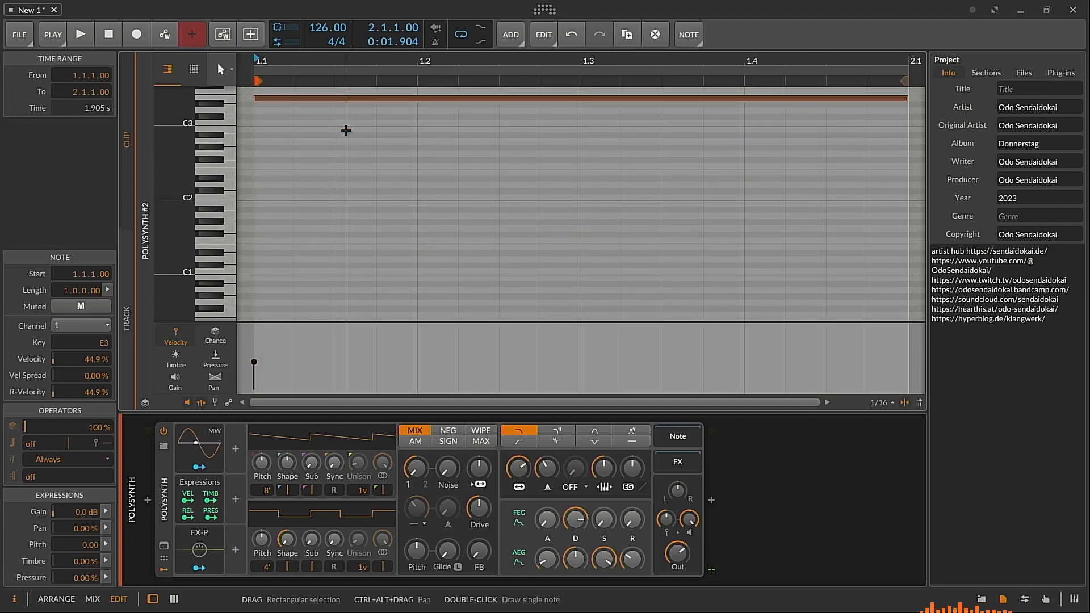
scroll(345, 132, "up", 3)
scroll(397, 207, "up", 3)
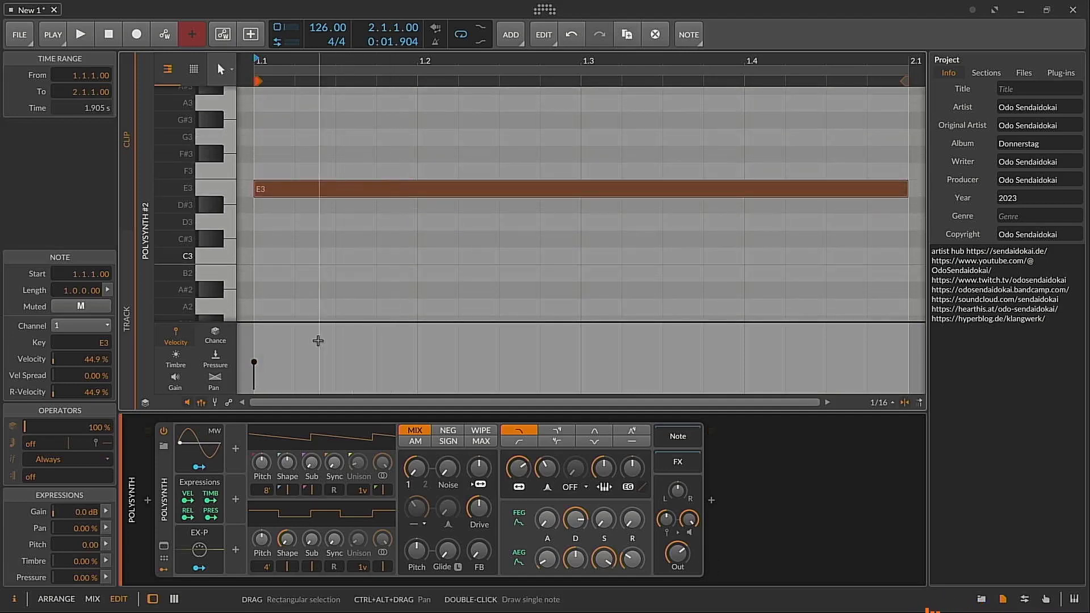
Set the long E3 note's velocity to 100 % and keep the note selected
left_click_drag(253, 364, 250, 303)
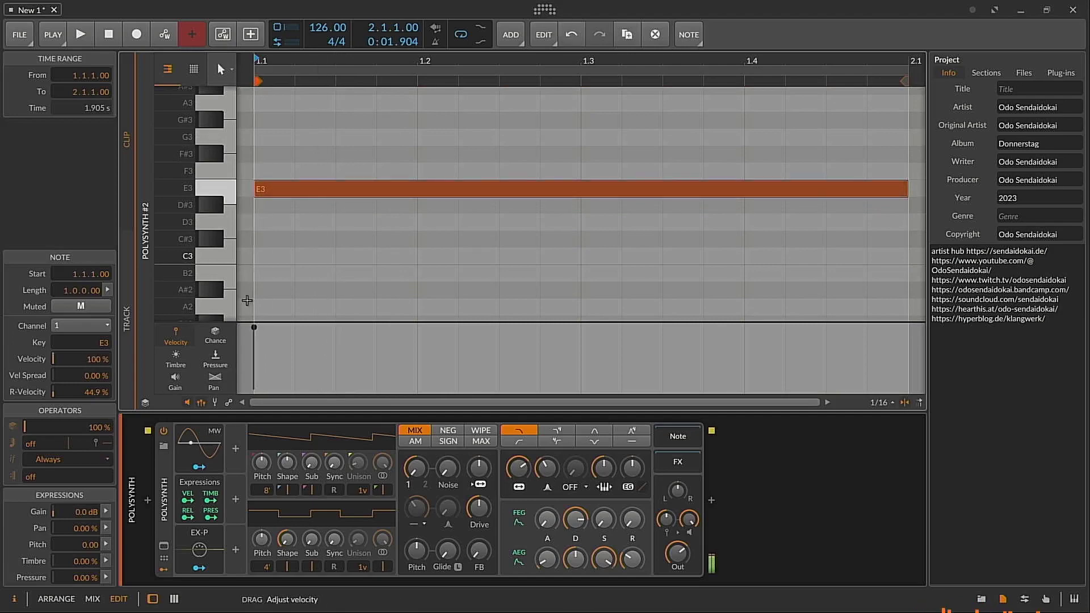
left_click(377, 213)
left_click(360, 191)
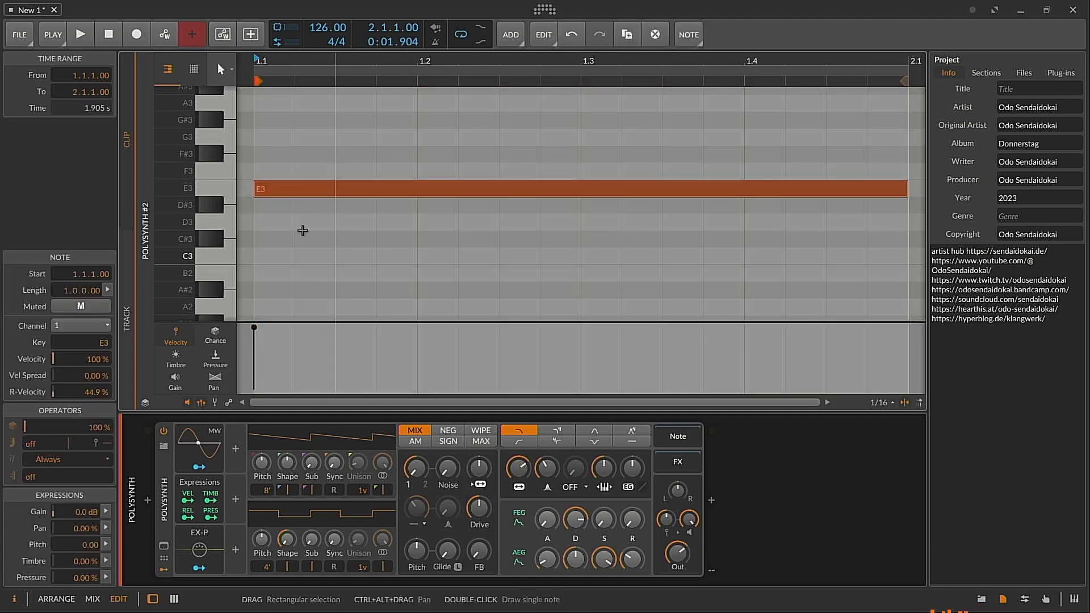
Set the E3 note's repeat count to 10 and bend the repeat curve so the repeats start dense and spread out
left_click(35, 449)
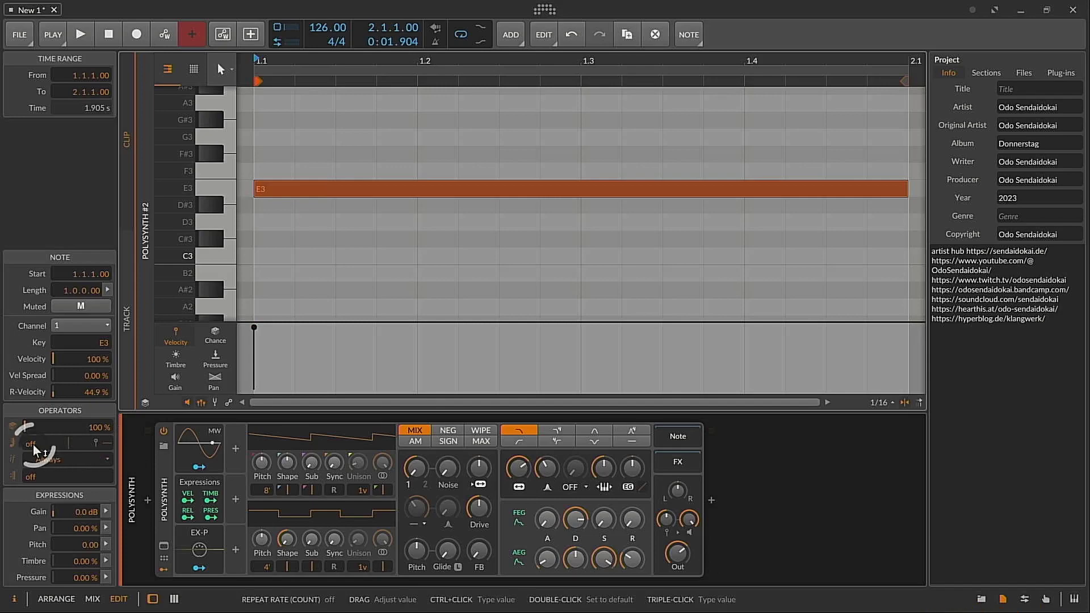
left_click_drag(34, 445, 34, 413)
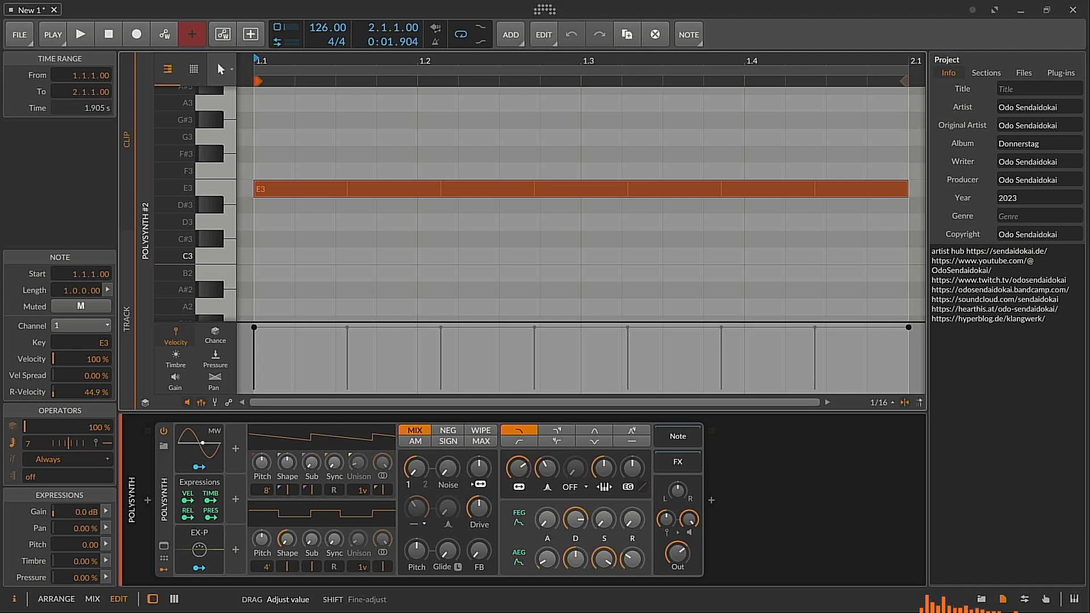
left_click_drag(34, 413, 34, 393)
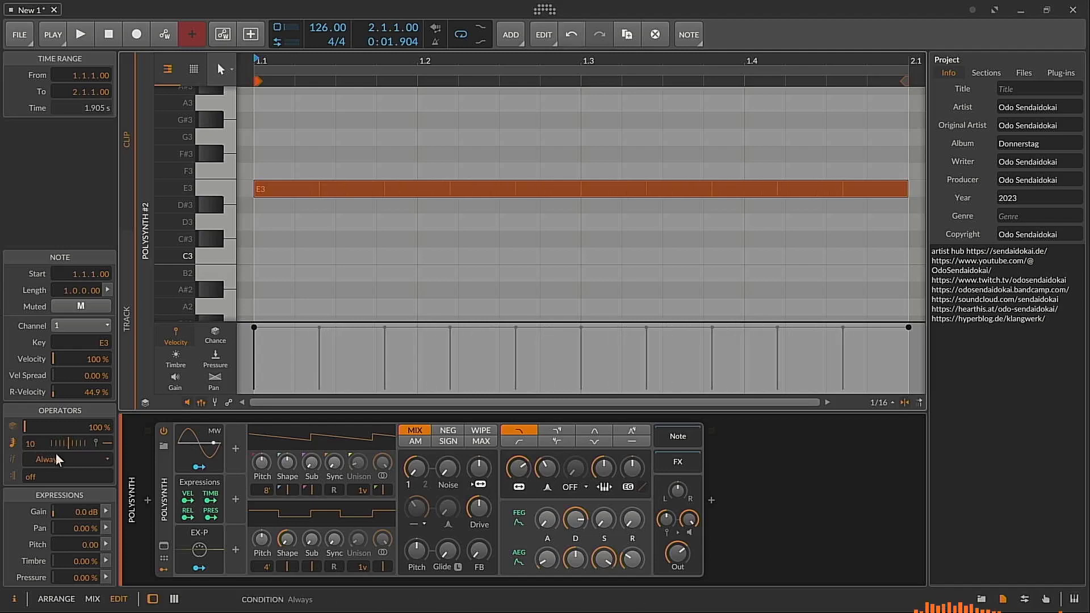
left_click_drag(70, 448, 52, 448)
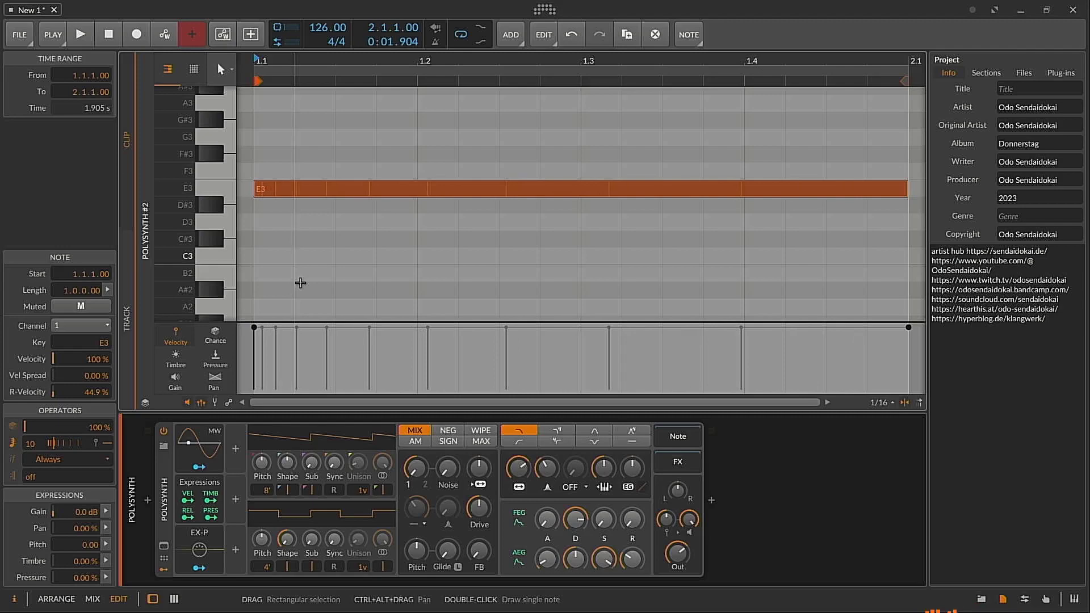
Slice the long E3 note at its repeats into separate notes and clear the selection
right_click(435, 189)
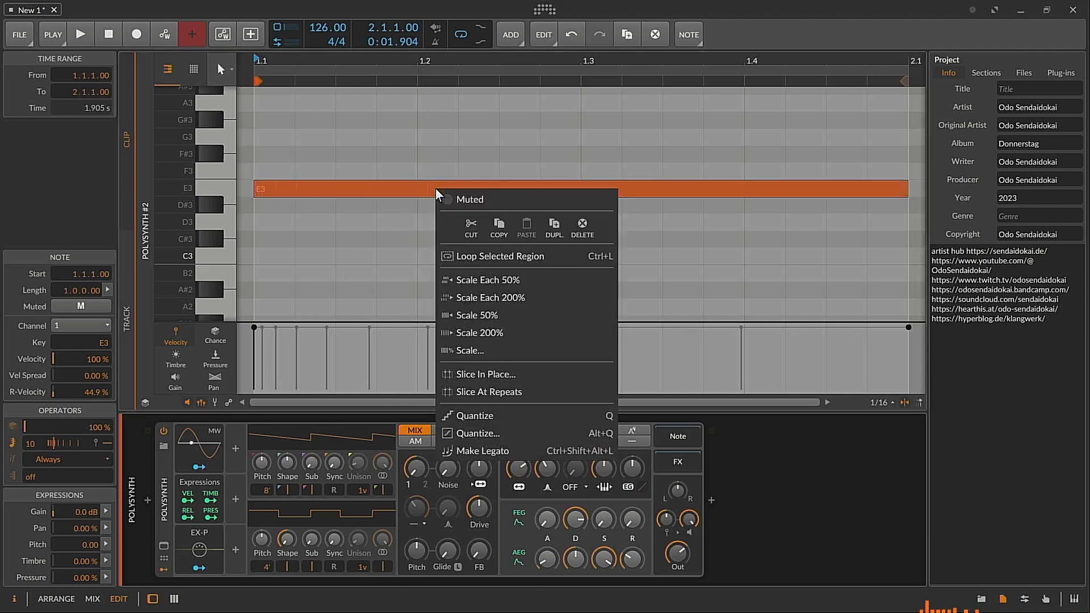
left_click(519, 391)
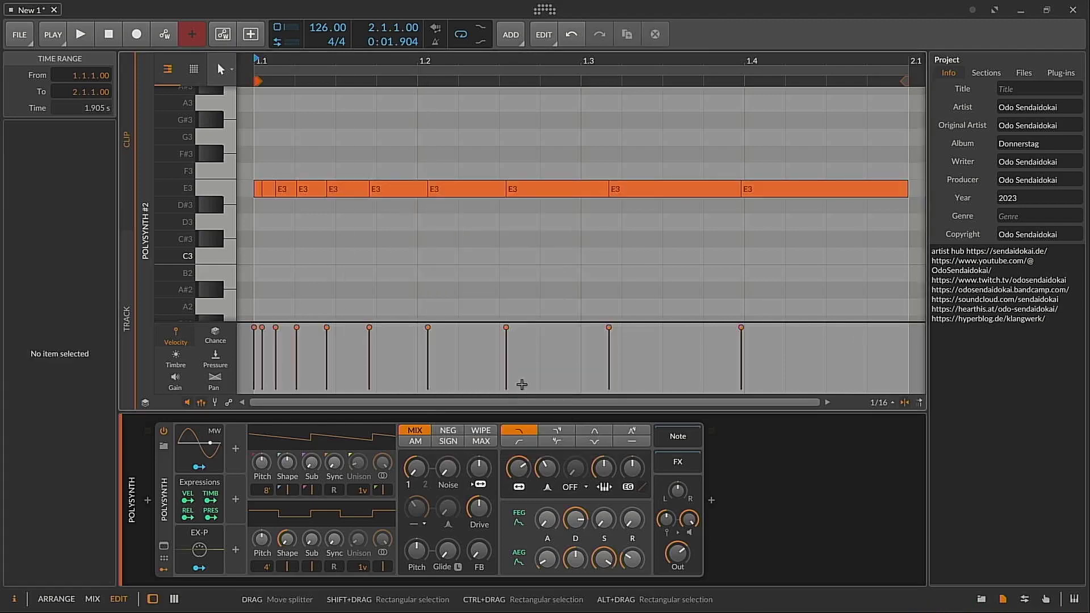
left_click(351, 165)
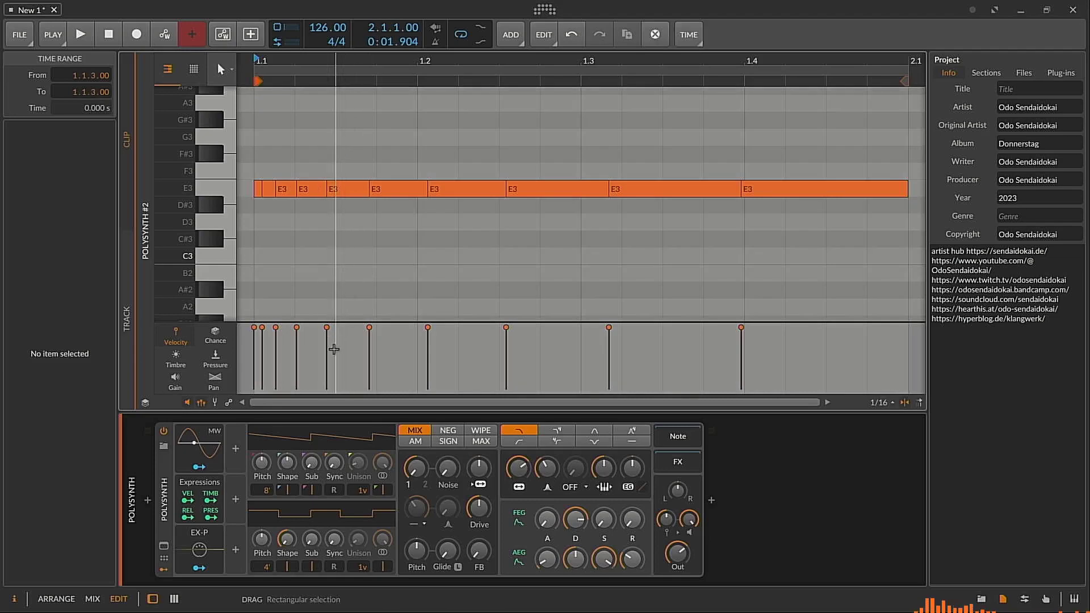
left_click(269, 189)
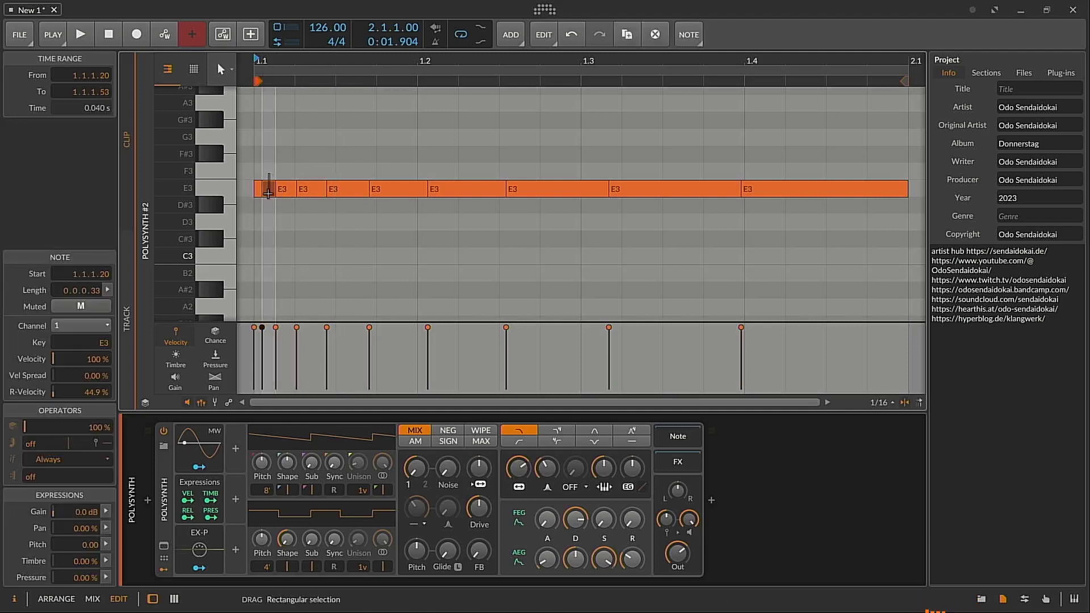
left_click(310, 189, "shift")
left_click(390, 189, "shift")
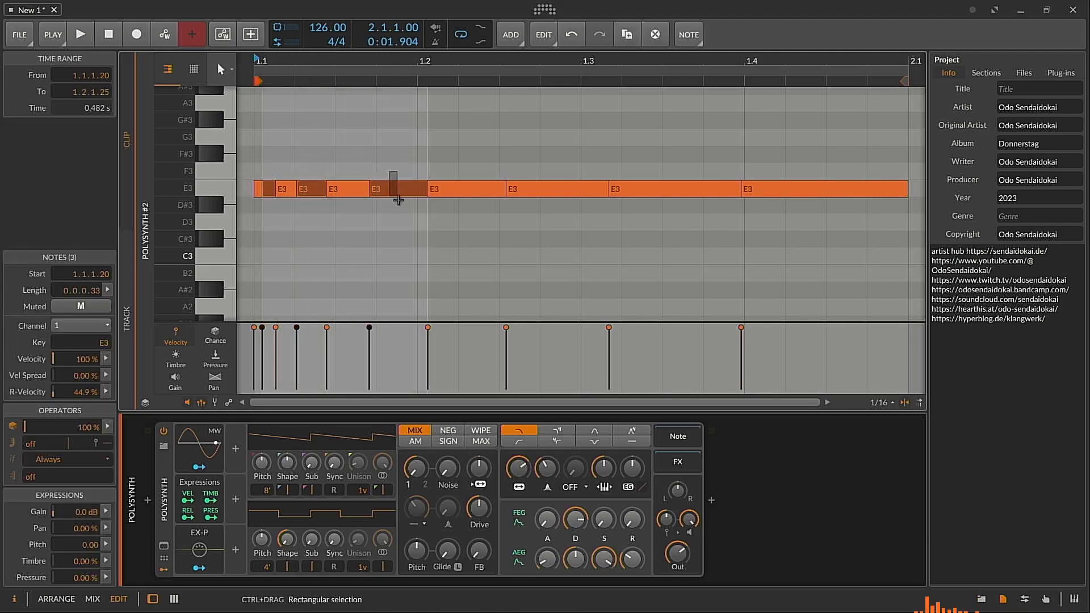
left_click(604, 192, "shift")
left_click(826, 189, "shift")
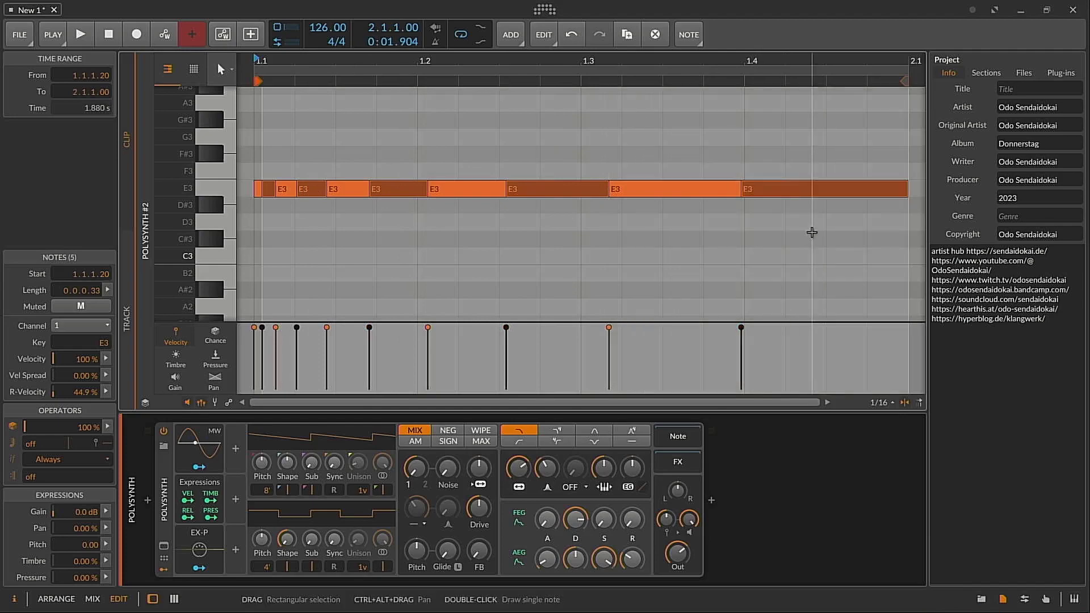
left_click(783, 170)
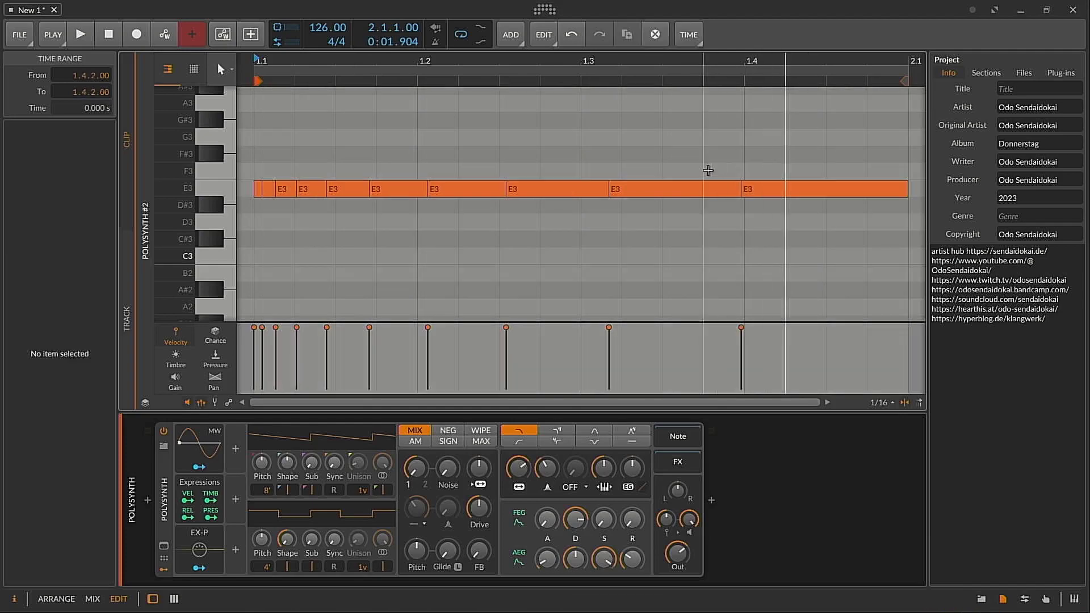
left_click(658, 189)
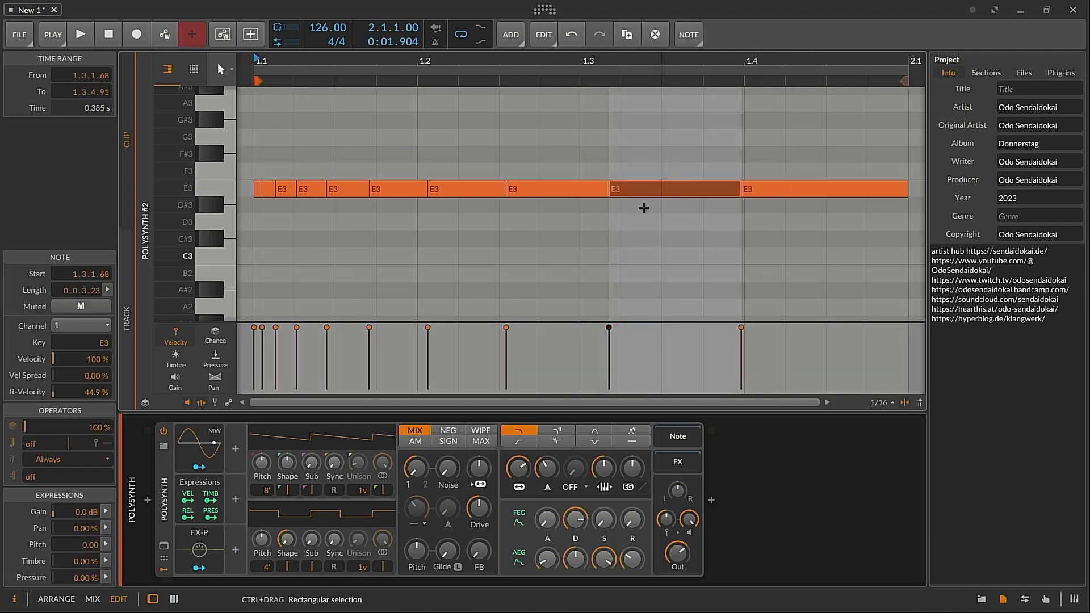
double_click(321, 206)
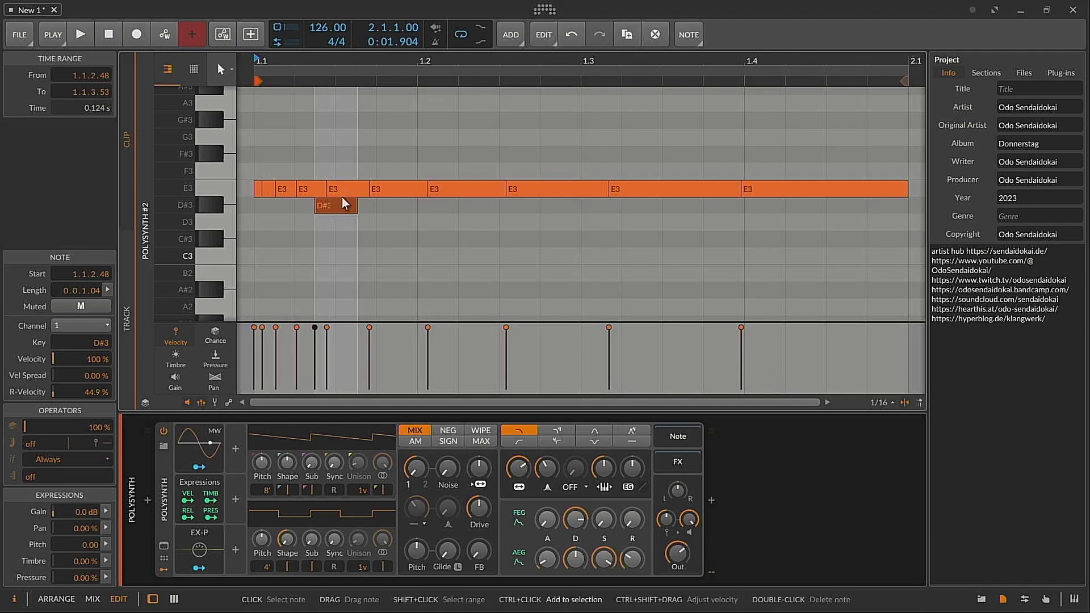
key("ctrl+z")
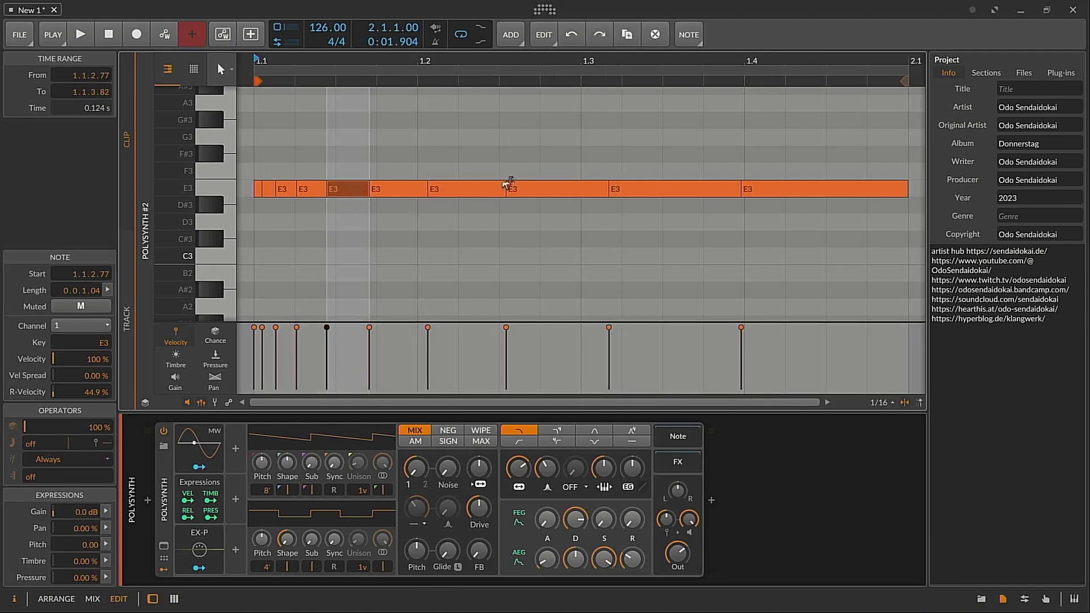
Delete the third, fifth, seventh and ninth E3 slices so that gaps separate the remaining notes
left_click(625, 189, "shift")
left_click(454, 189, "shift")
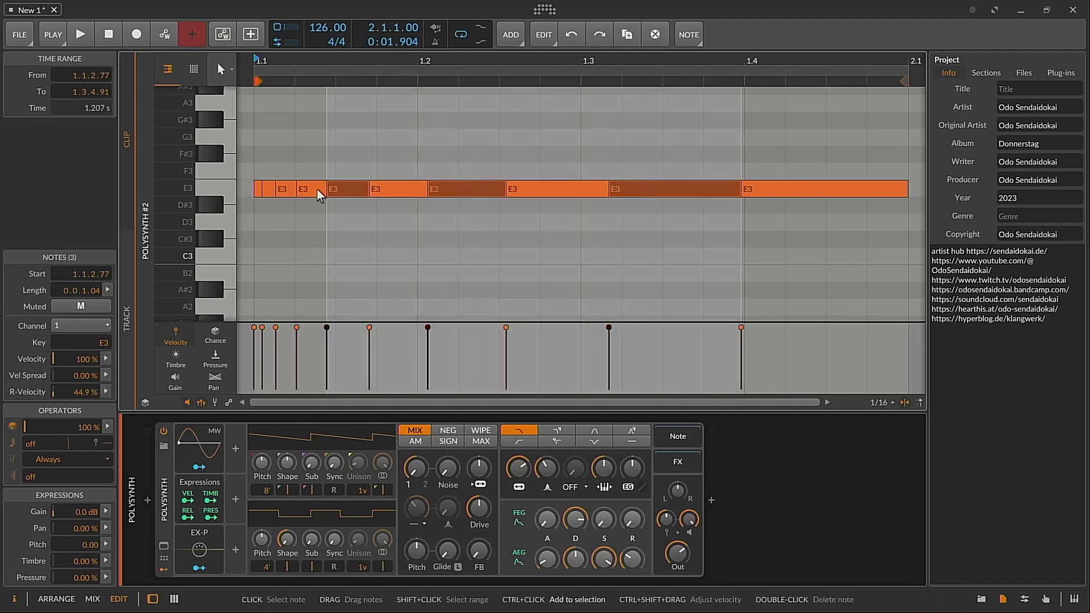
left_click(282, 189, "shift")
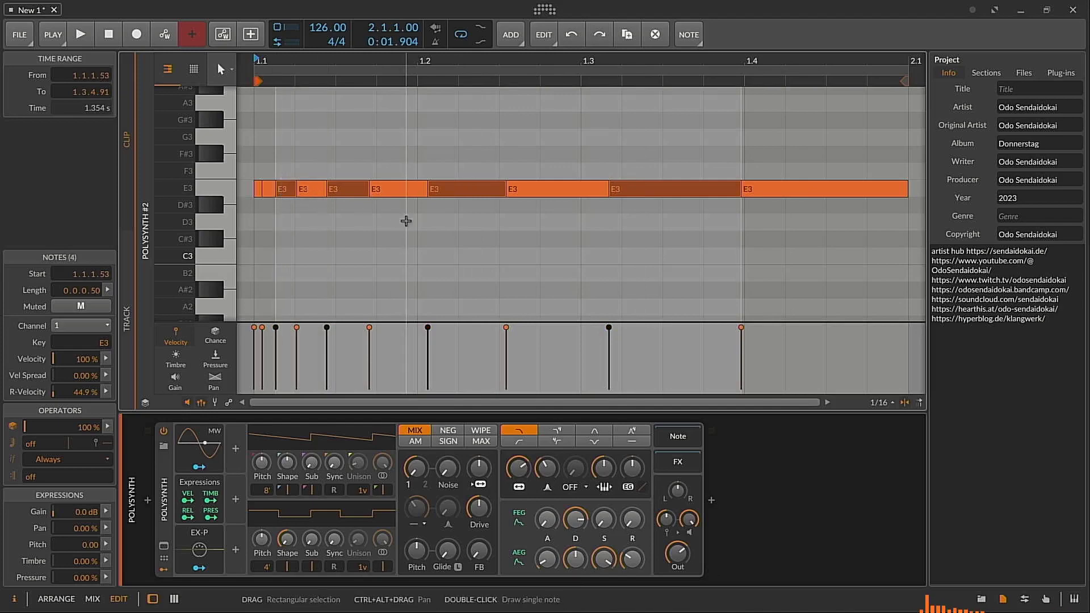
key("Delete")
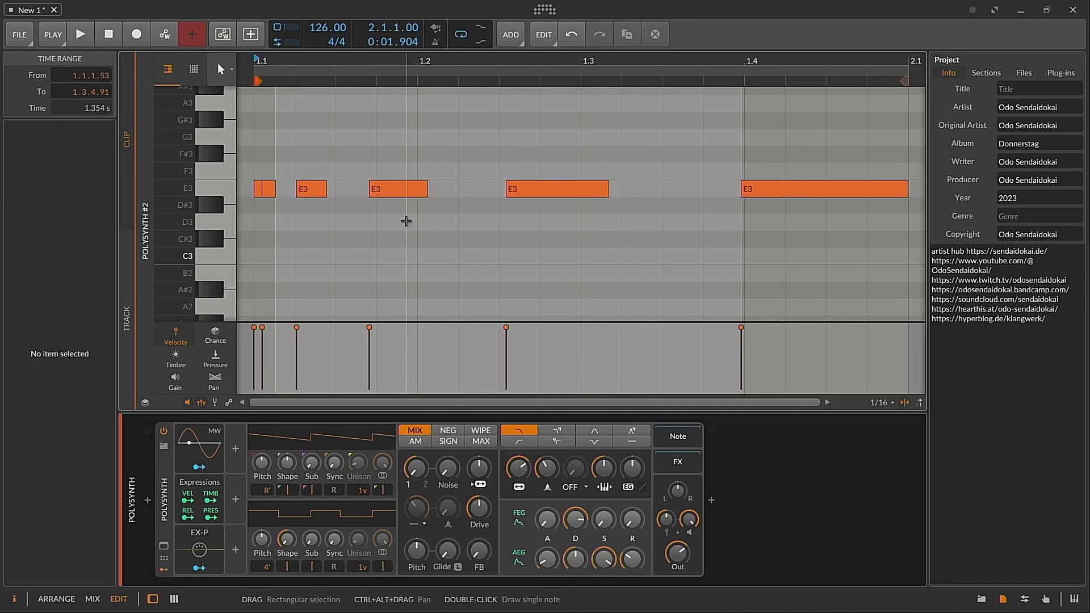
Draw a curved, rising velocity ramp over all remaining notes with the Pen tool and play the clip
key("2")
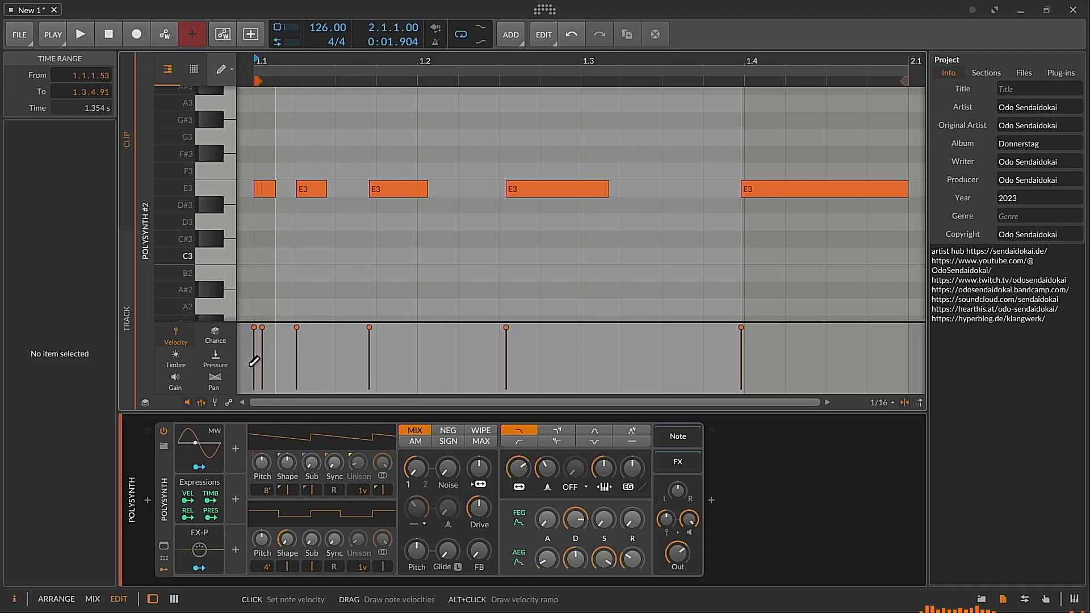
left_click_drag(245, 370, 898, 302)
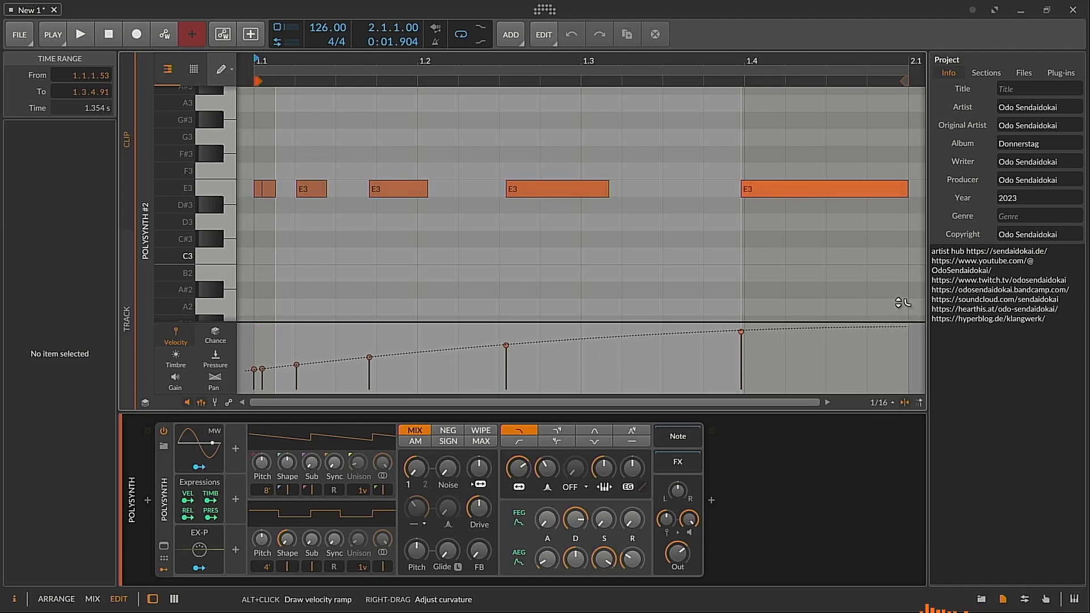
key("Tab")
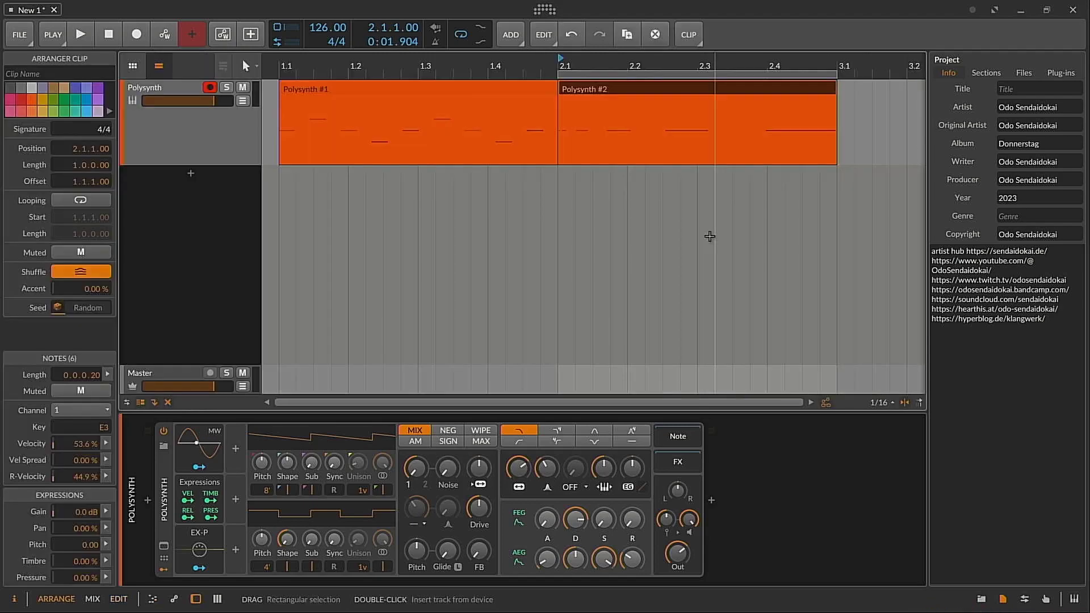
key("Tab")
key("space")
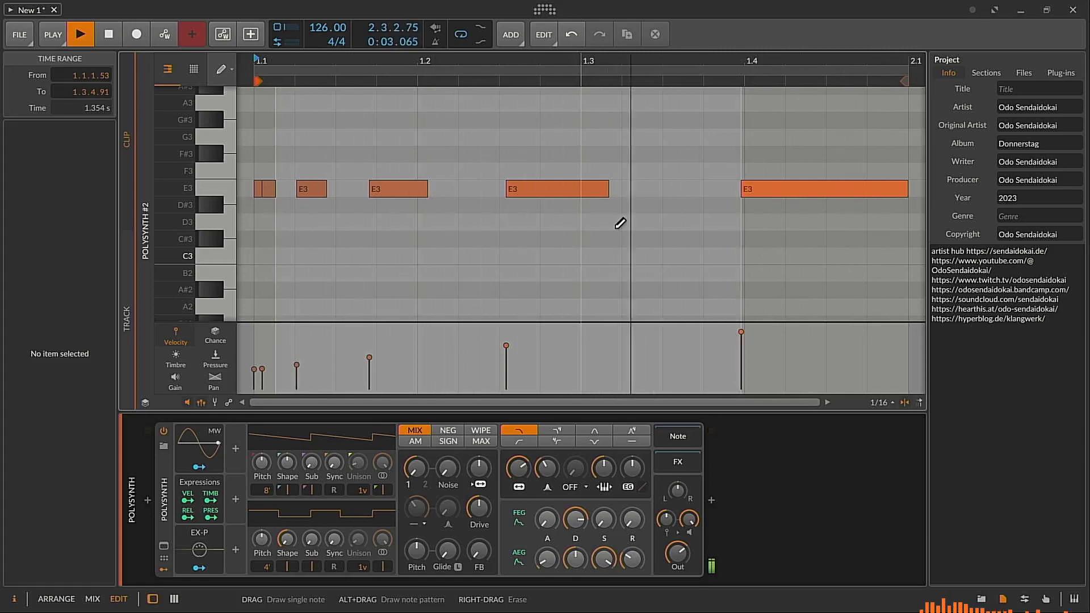
Transpose the fourth remaining note, starting at 1.1.3.82, up three semitones from E3 to G3
key("1")
left_click_drag(396, 160, 394, 205)
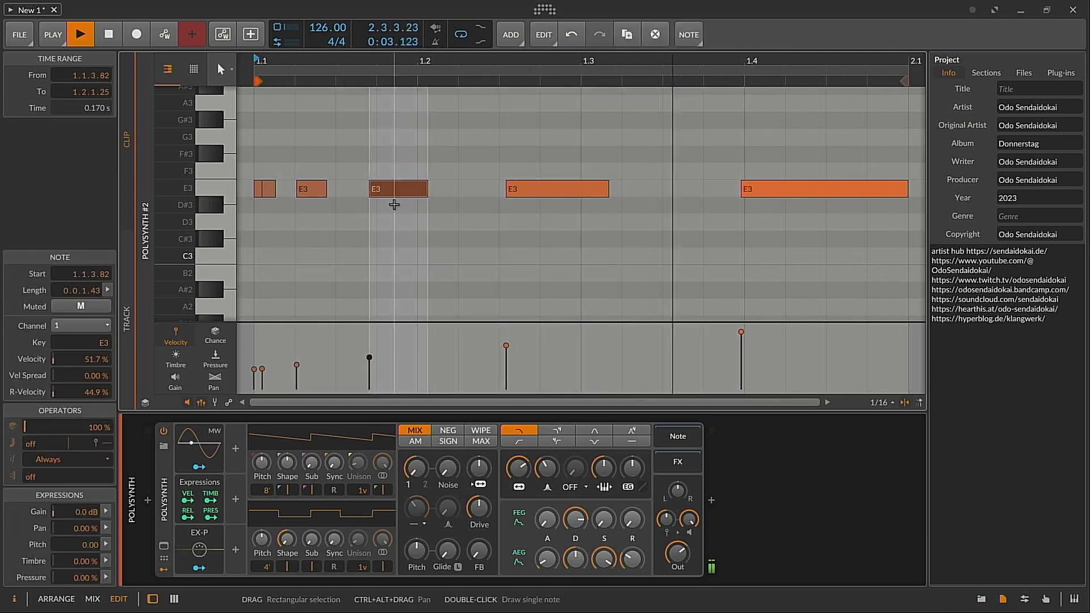
key("Up")
key("Up")
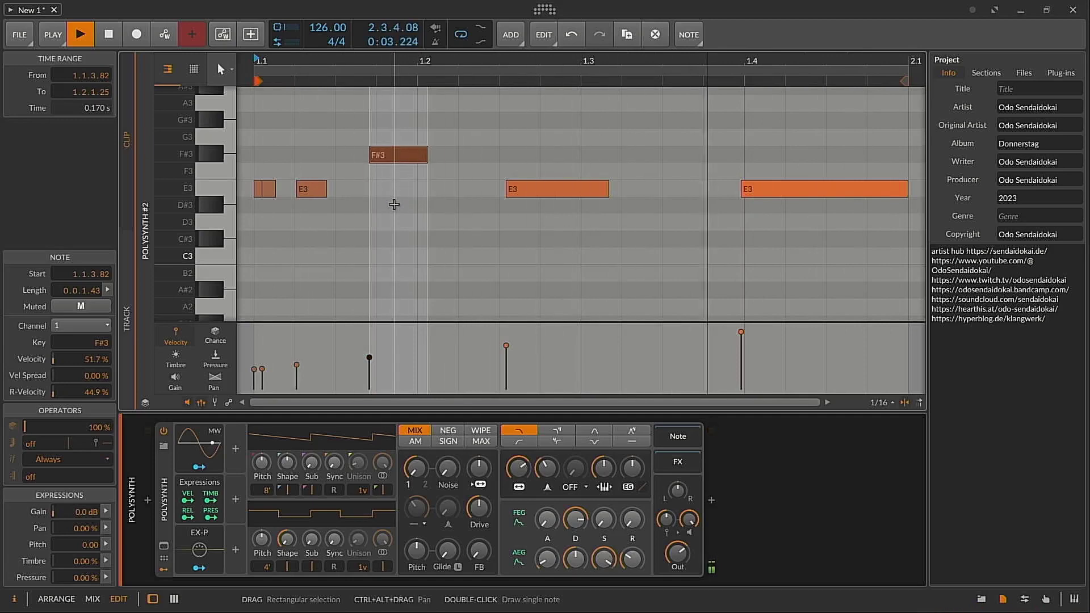
key("Up")
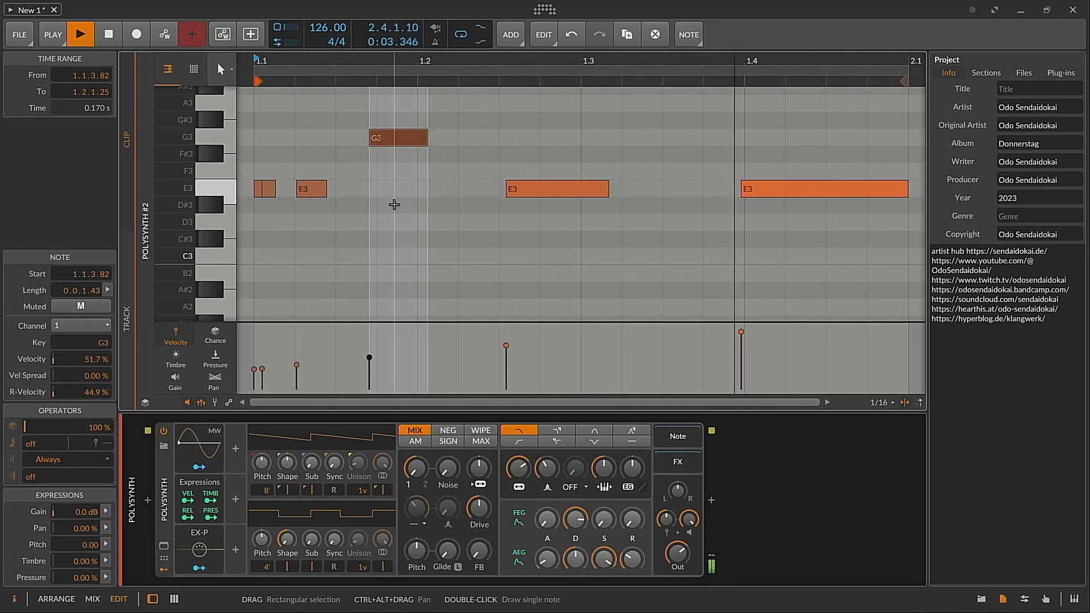
Transpose the clip's last note down four semitones to C3 and stop playback
key("Right")
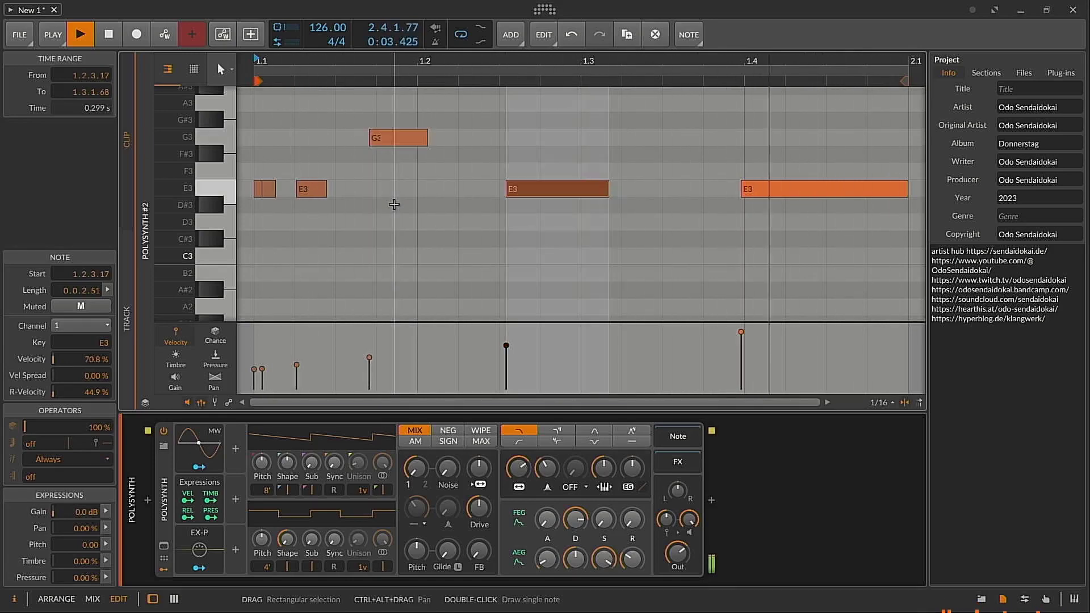
key("Right")
key("Down")
key("Down")
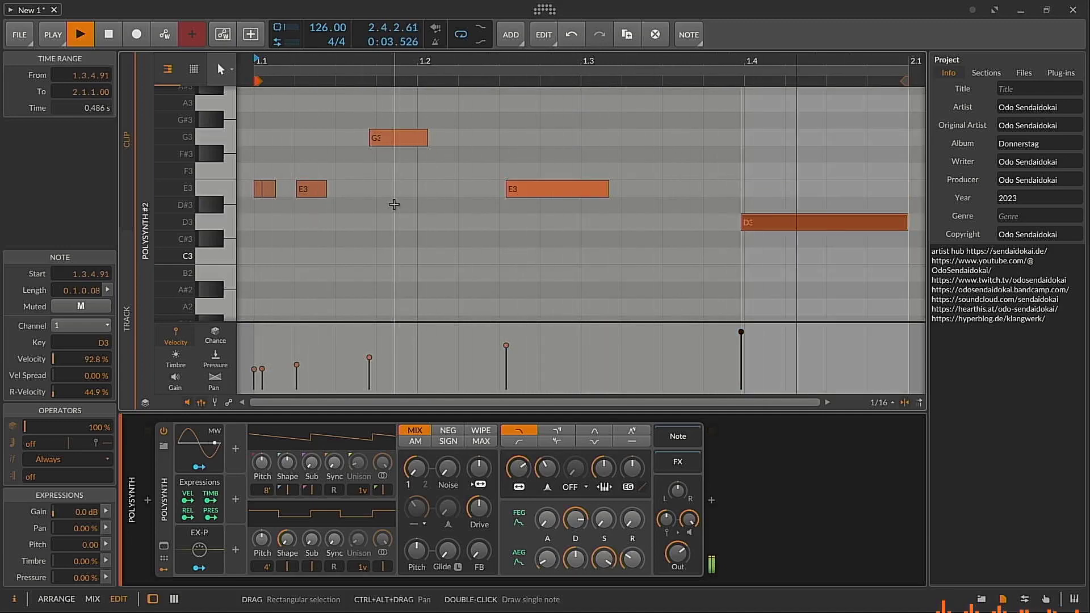
key("Down")
key("Down")
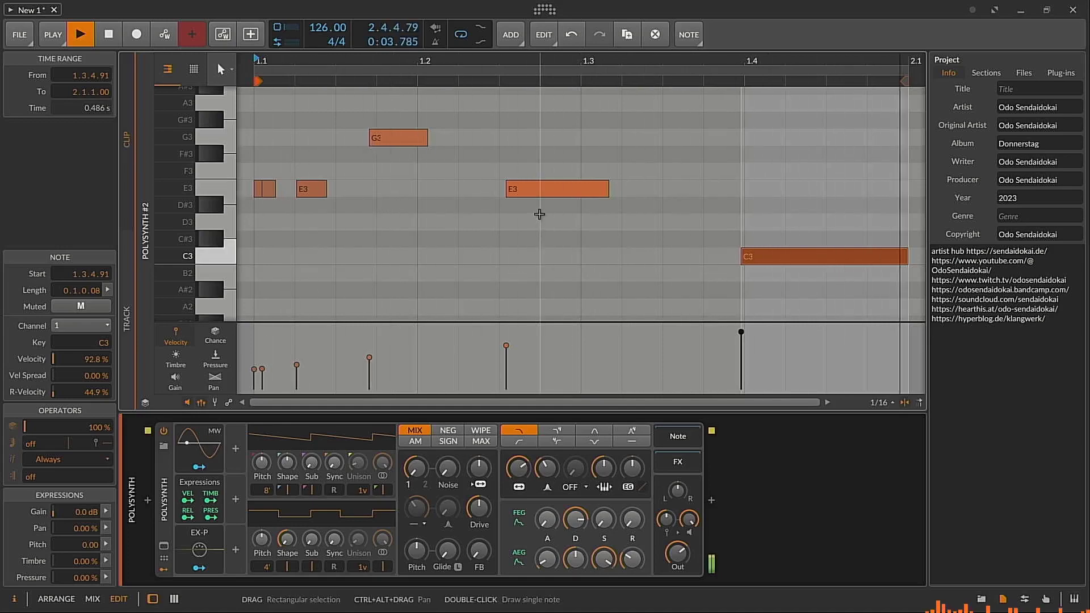
key("space")
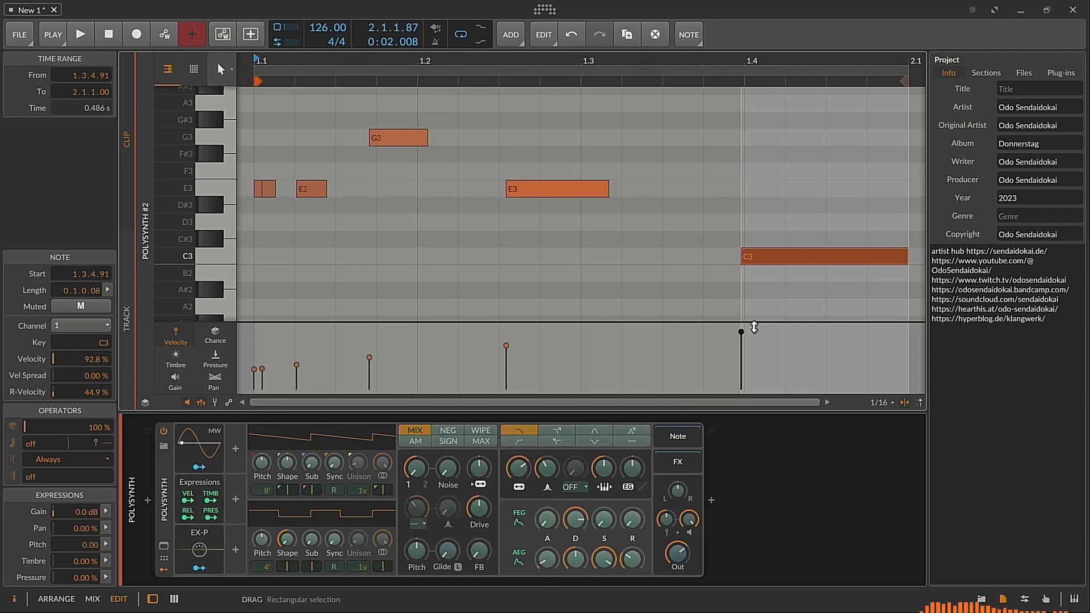
Adjust how velocity modulates the Polysynth's filter cutoff and filter resonance, and play the clip
left_click_drag(519, 466, 519, 489)
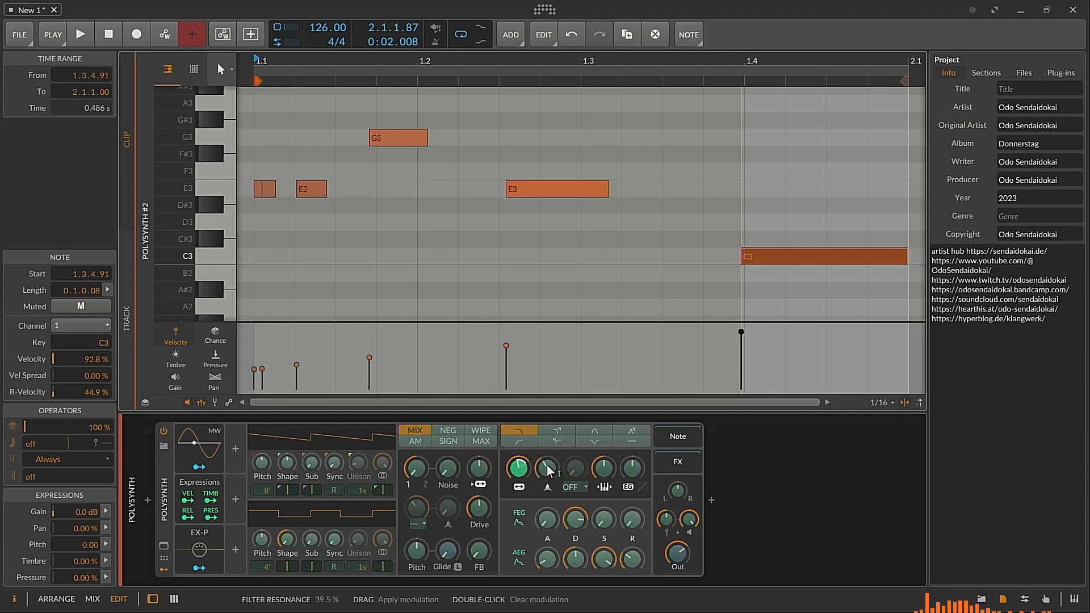
left_click_drag(549, 470, 549, 474)
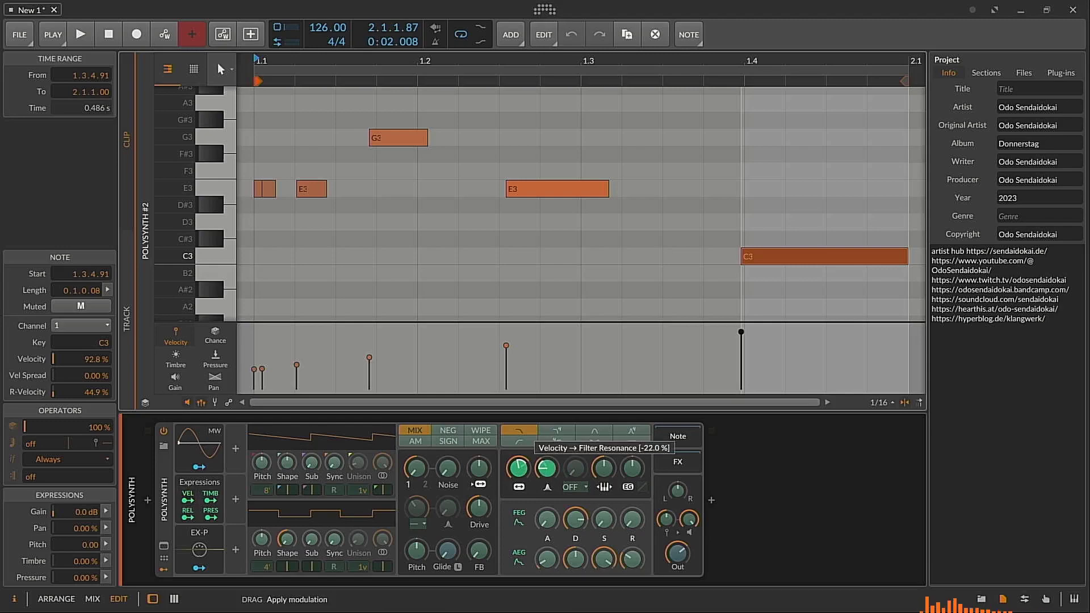
left_click_drag(546, 470, 546, 469)
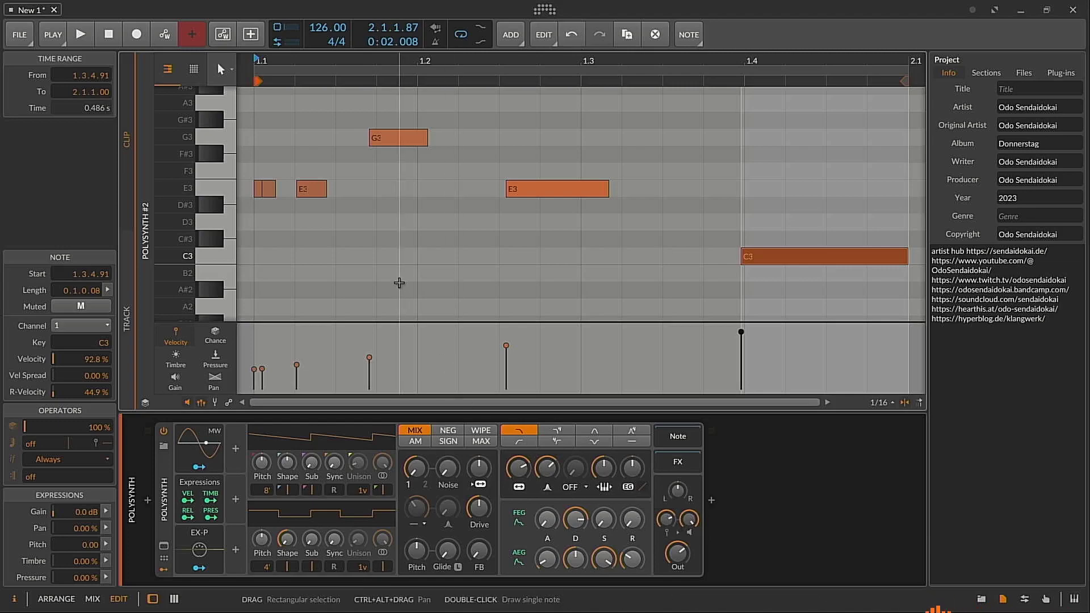
key("space")
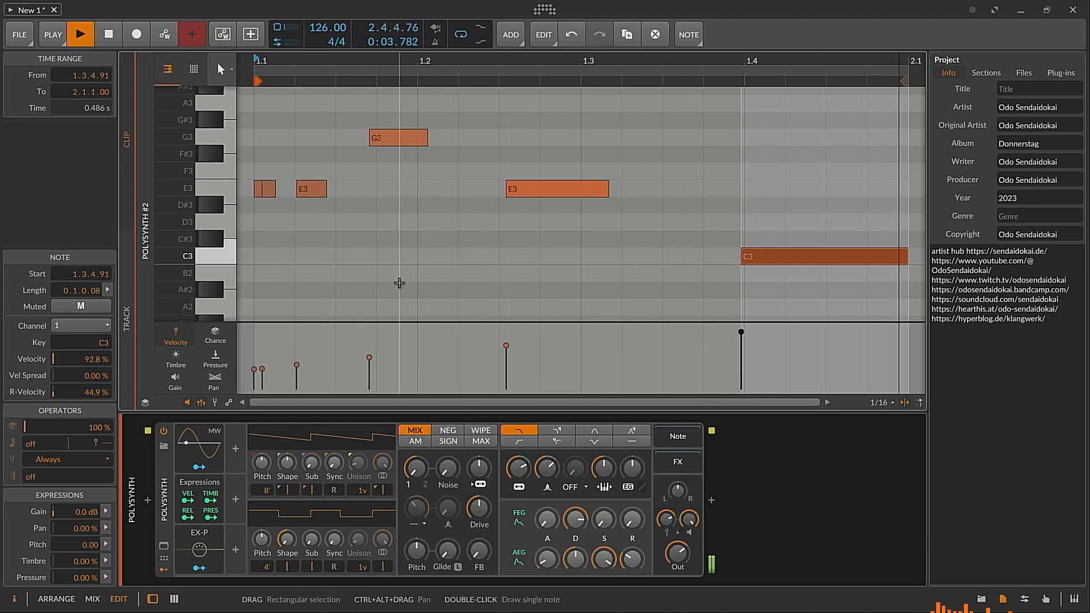
Transpose the last C3 note up an octave to C4
left_click(775, 272)
left_click(786, 256)
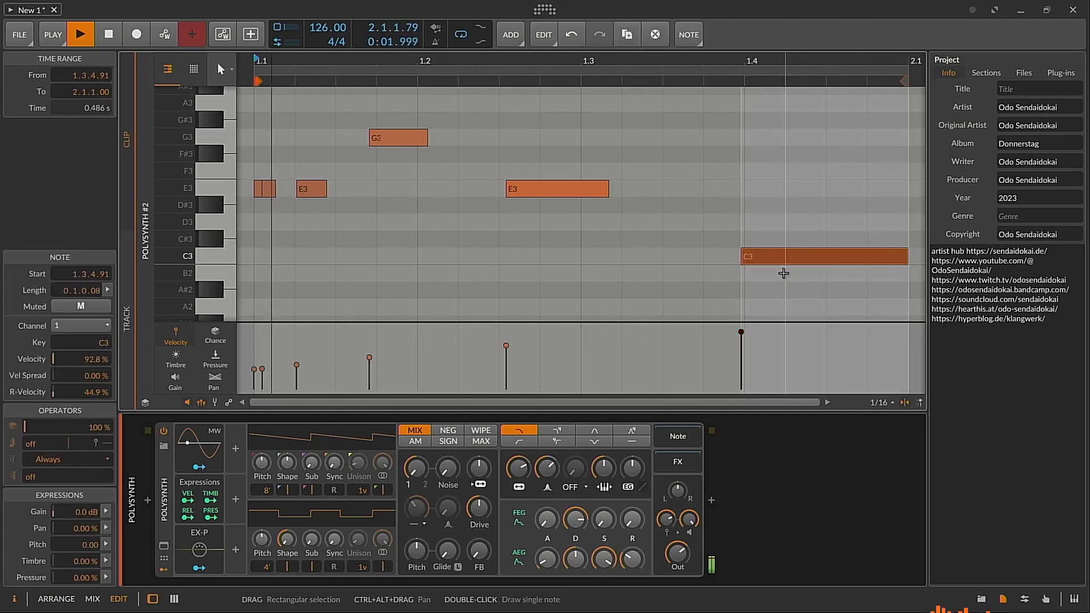
key("shift+Up")
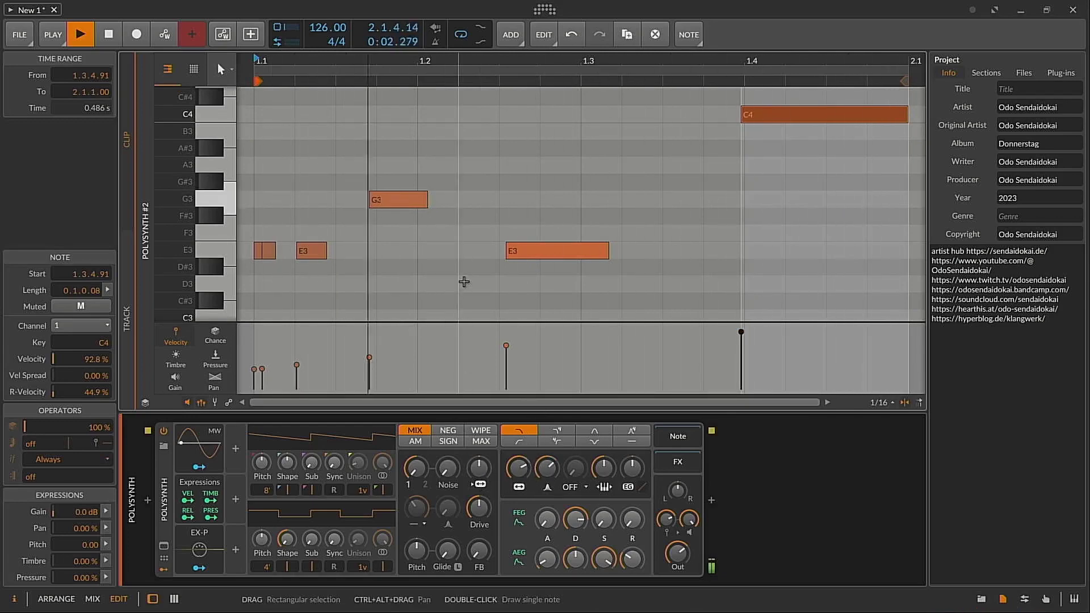
Return to the arrangement, draw a loop region from 1.1 to 3.1 across both clips and play it
key("alt+1")
left_click(381, 93)
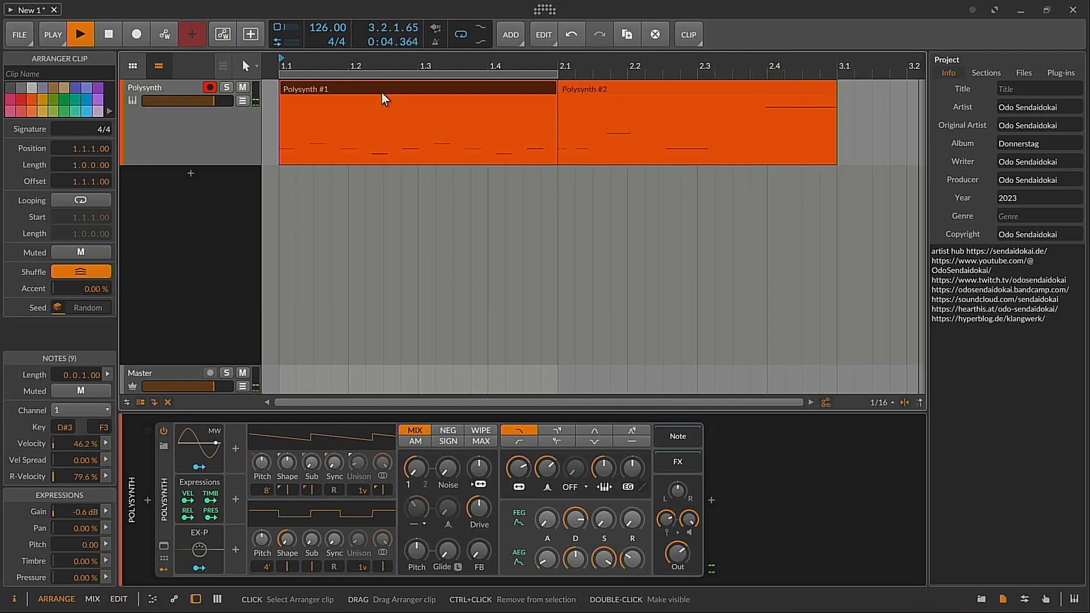
key("space")
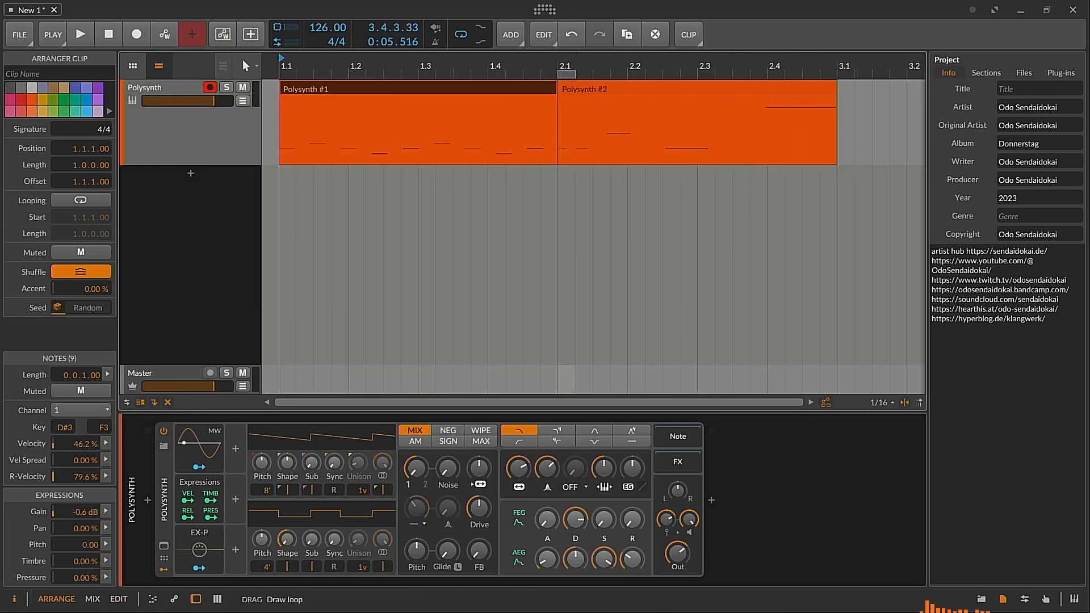
left_click_drag(282, 73, 837, 74)
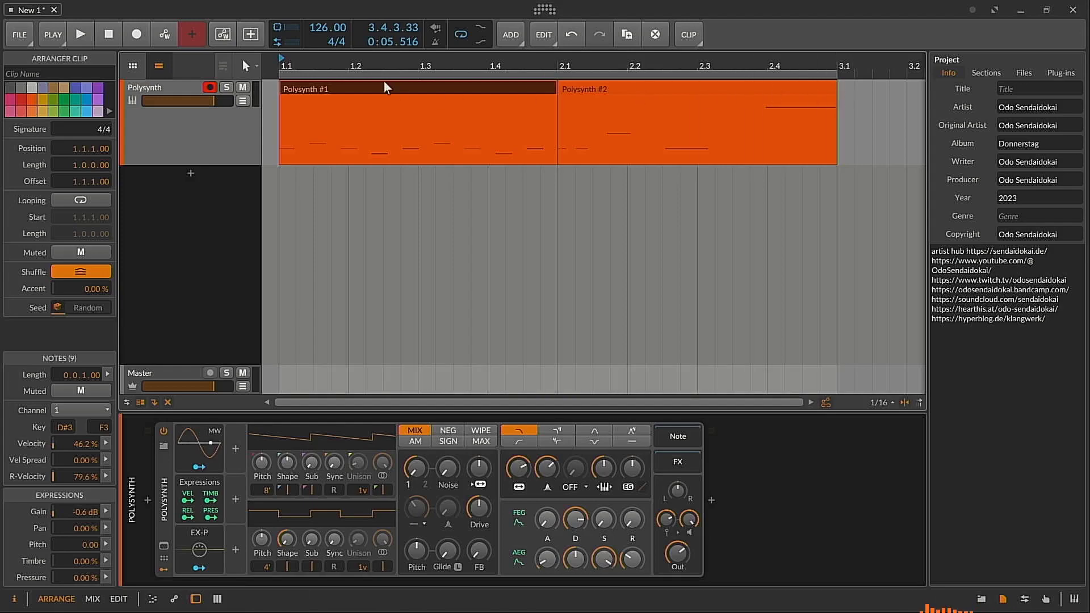
key("space")
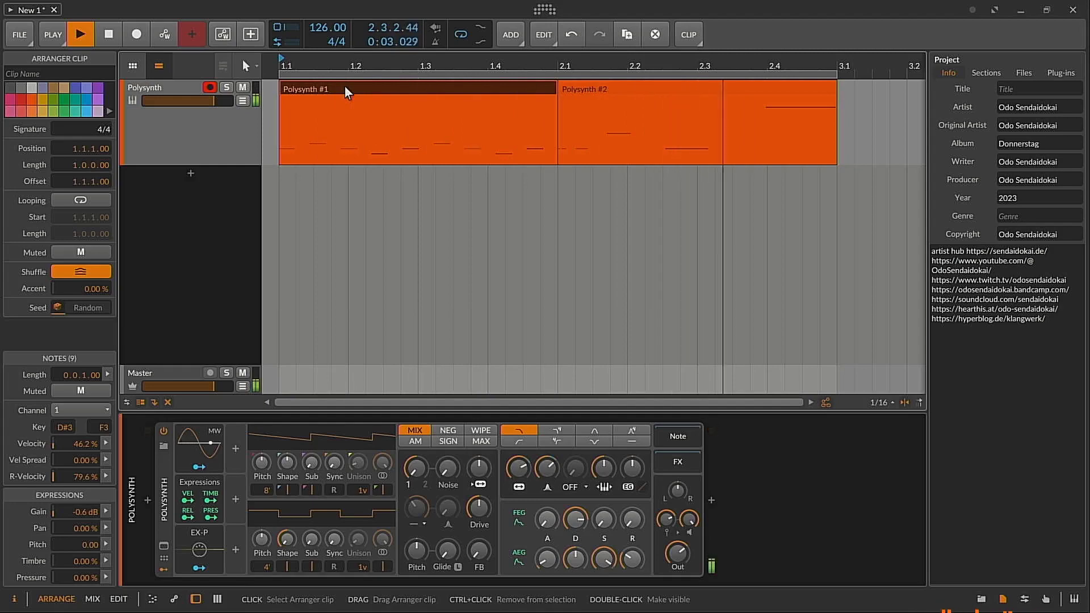
Open the Polysynth #2 clip in the note editor alongside the arrangement
double_click(651, 96)
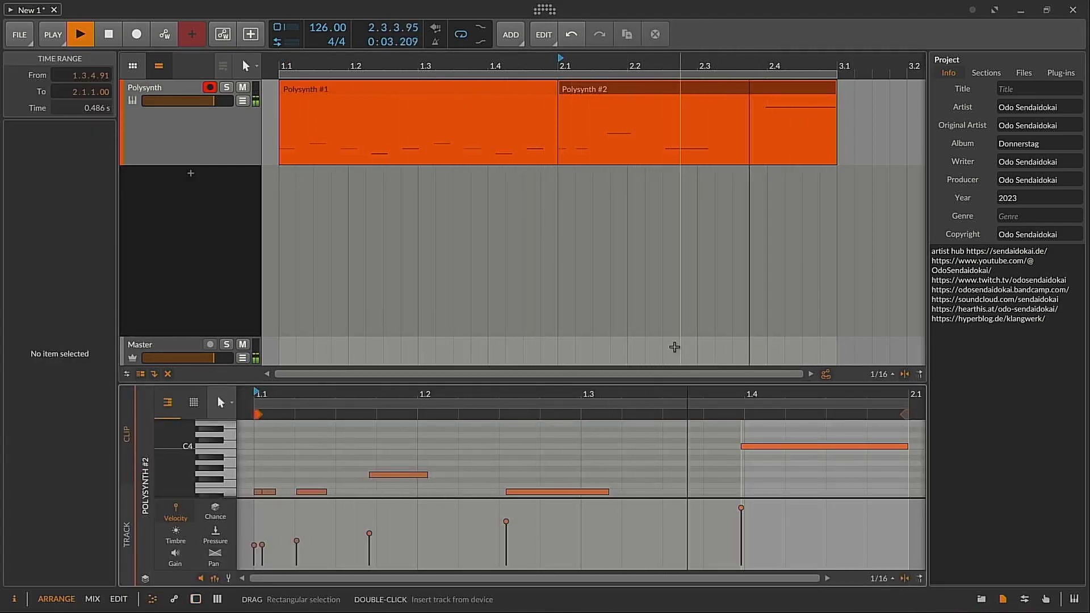
Draw a one-bar C2 note in the Polysynth #2 clip and give it 11 repeats, curved from dense to wide spacing
left_click_drag(658, 383, 657, 165)
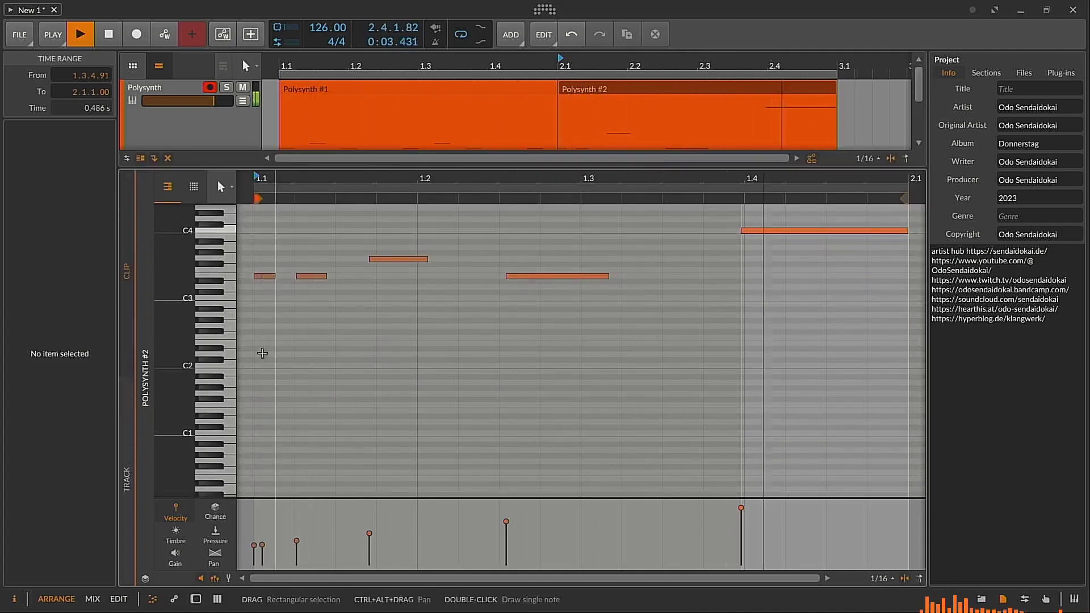
key("2")
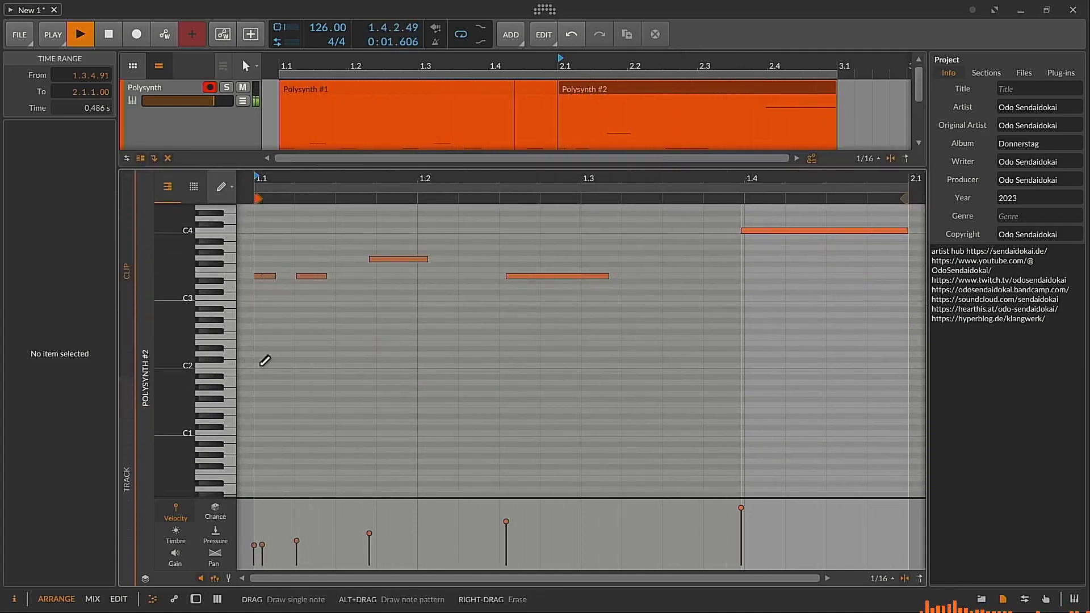
left_click_drag(261, 367, 909, 366)
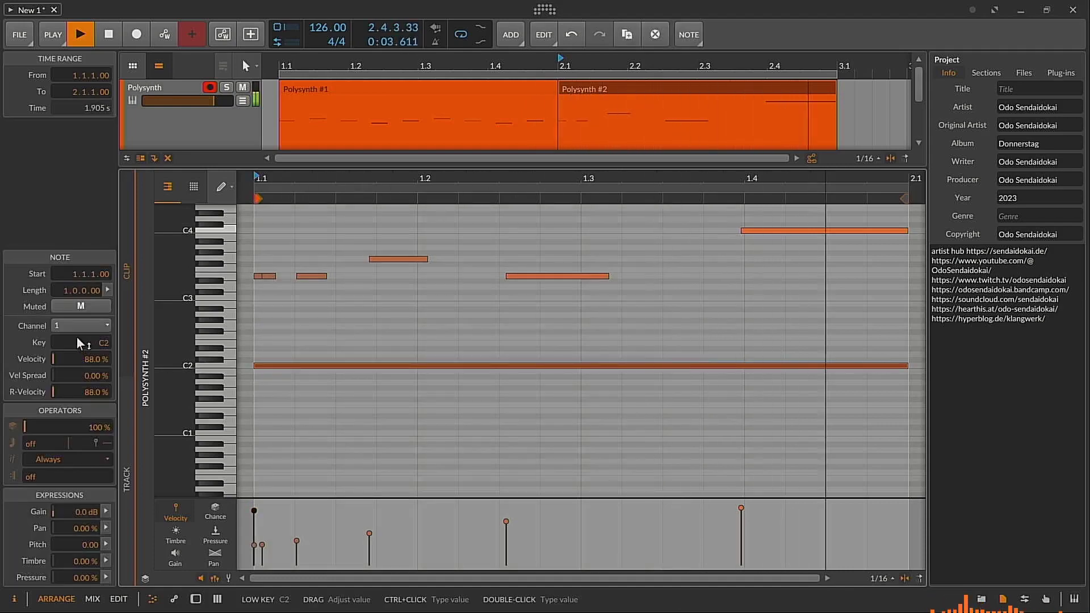
left_click_drag(67, 452, 107, 475)
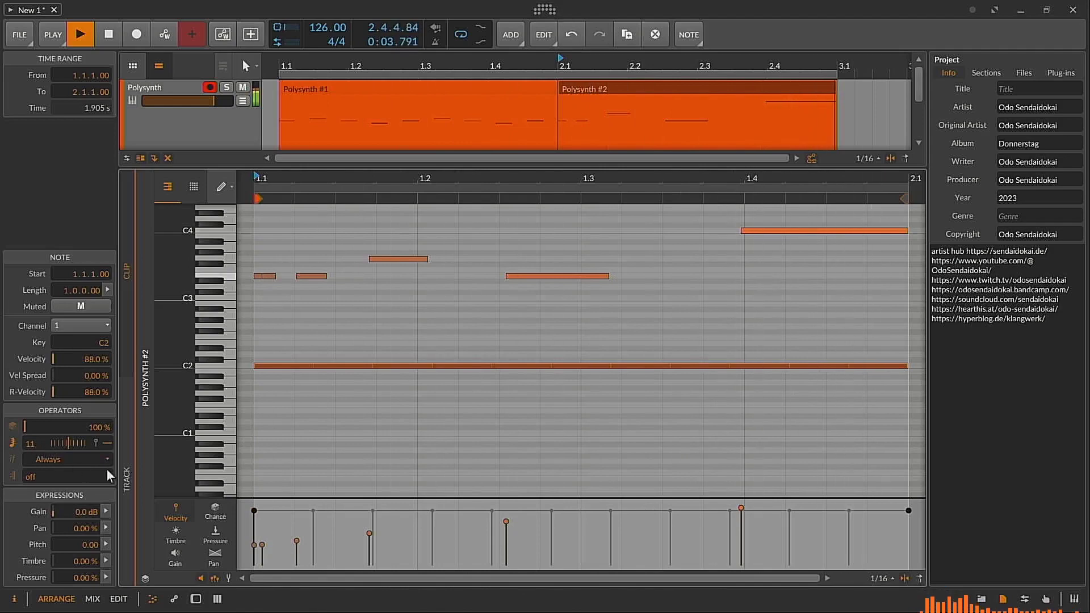
left_click_drag(66, 445, 55, 445)
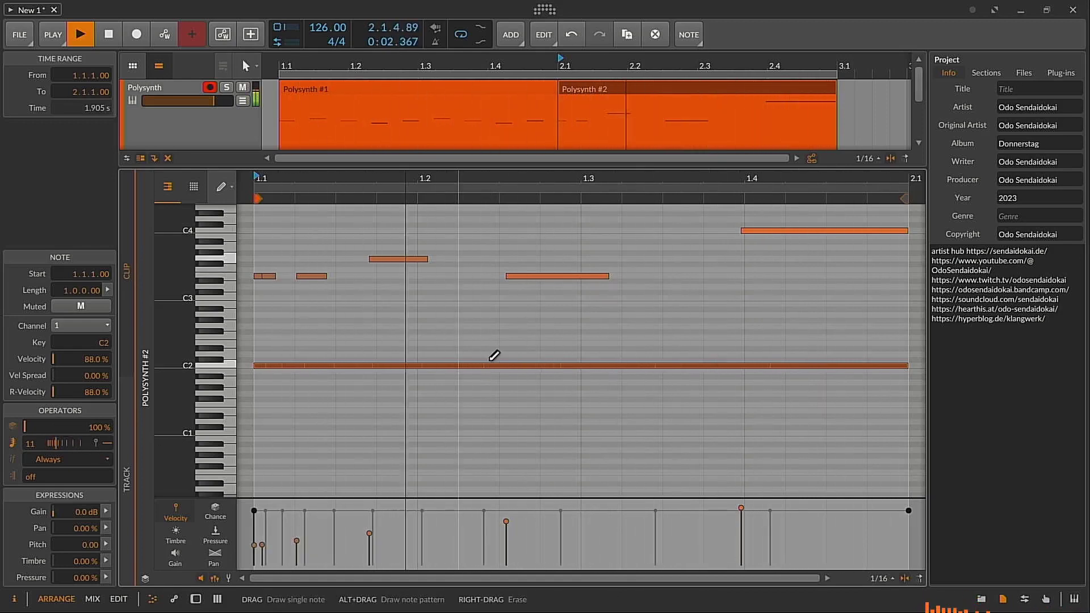
Slice the C2 note into separate notes at its repeats
scroll(496, 359, "up", 3)
double_click(489, 376)
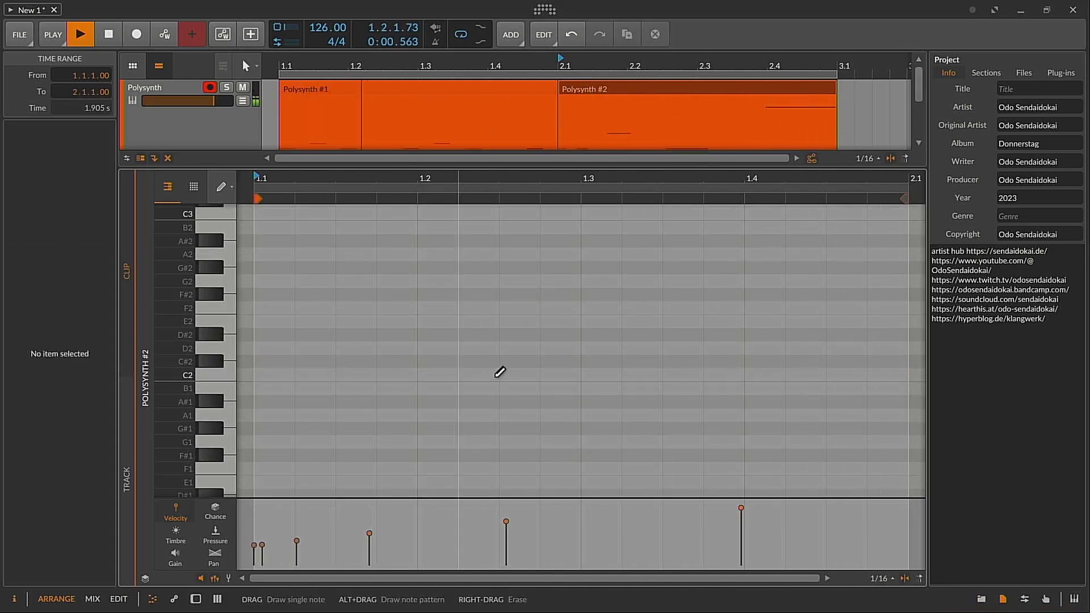
key("ctrl+z")
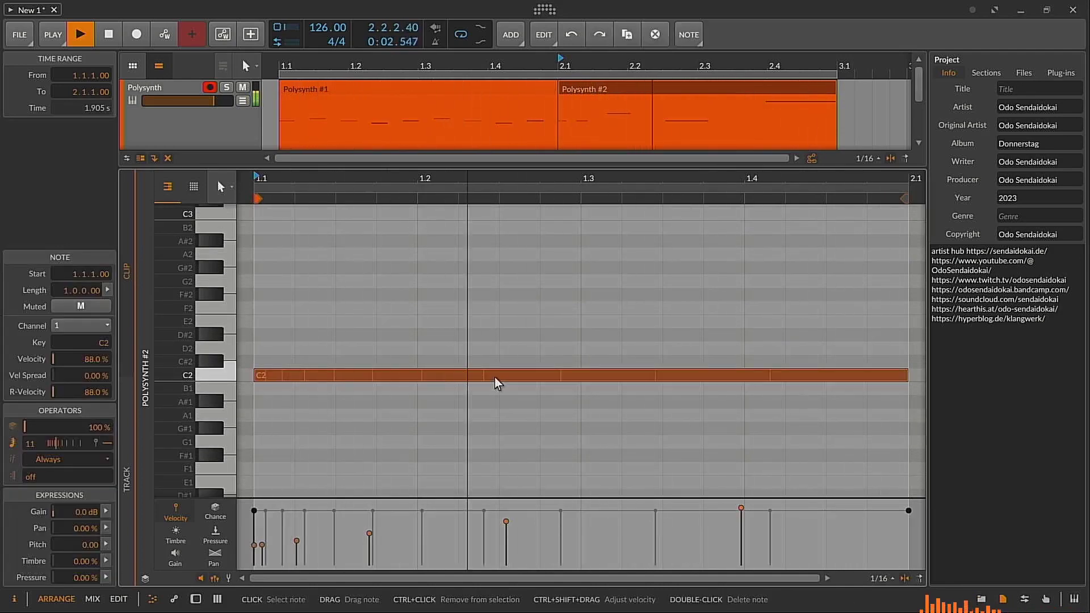
right_click(497, 382)
left_click(548, 544)
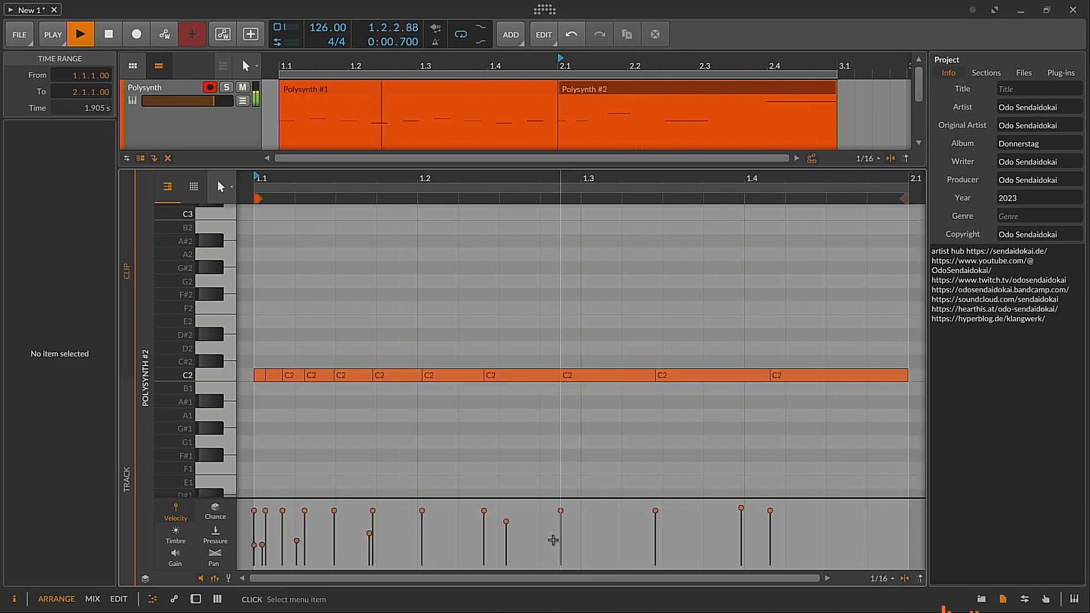
Delete all the sliced C2 notes except the second-to-last one, starting at 1.3.2.81
left_click_drag(278, 349, 562, 441)
key("Delete")
left_click_drag(895, 346, 834, 433)
key("Delete")
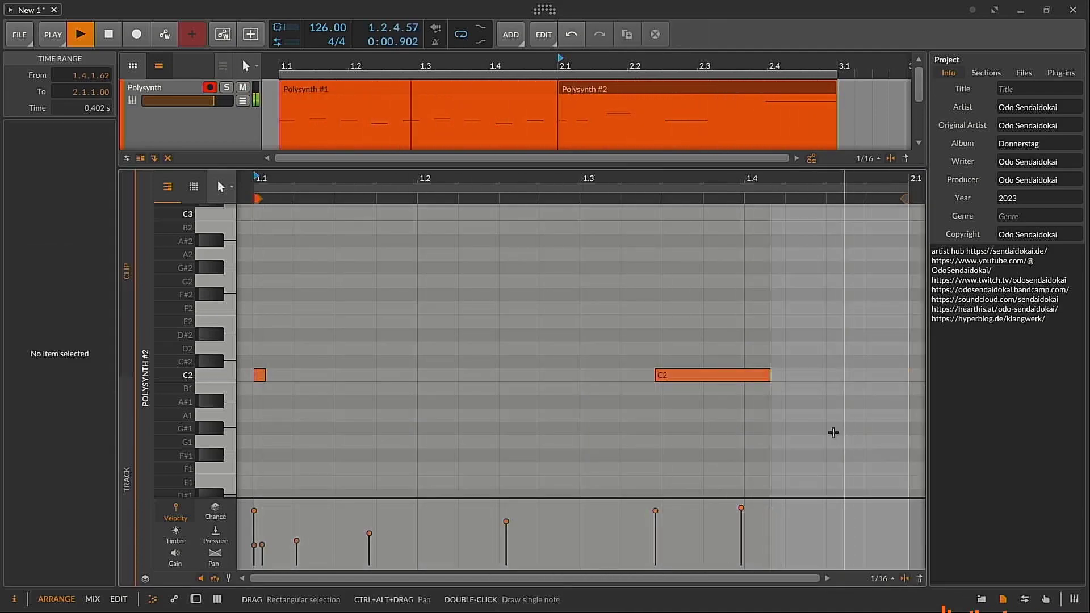
left_click_drag(293, 401, 257, 363)
key("Delete")
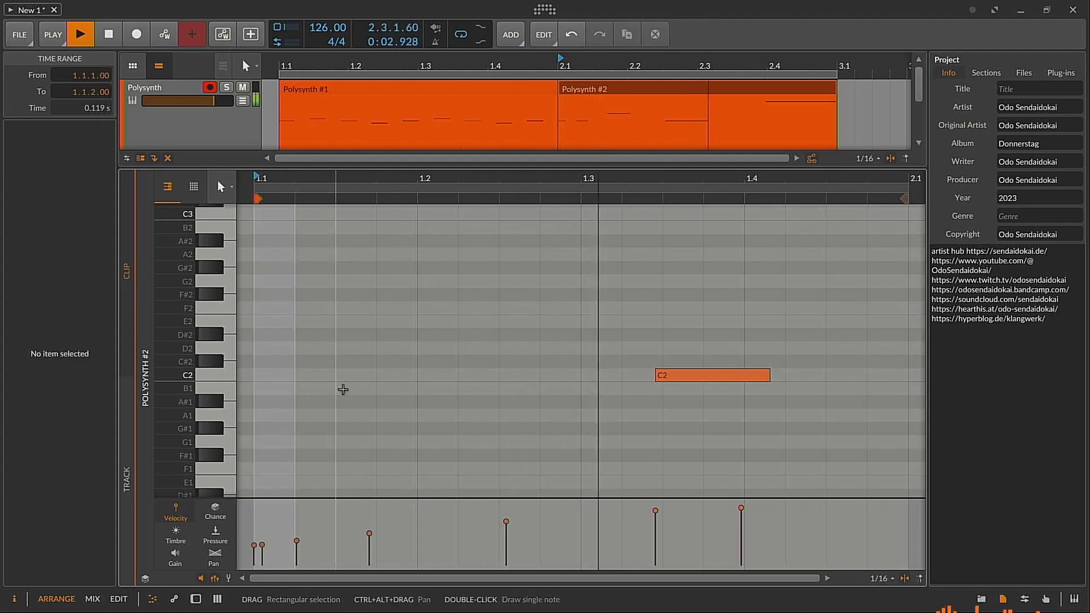
Transpose the remaining C2 note up to D#3
left_click(712, 379)
key("shift+Up")
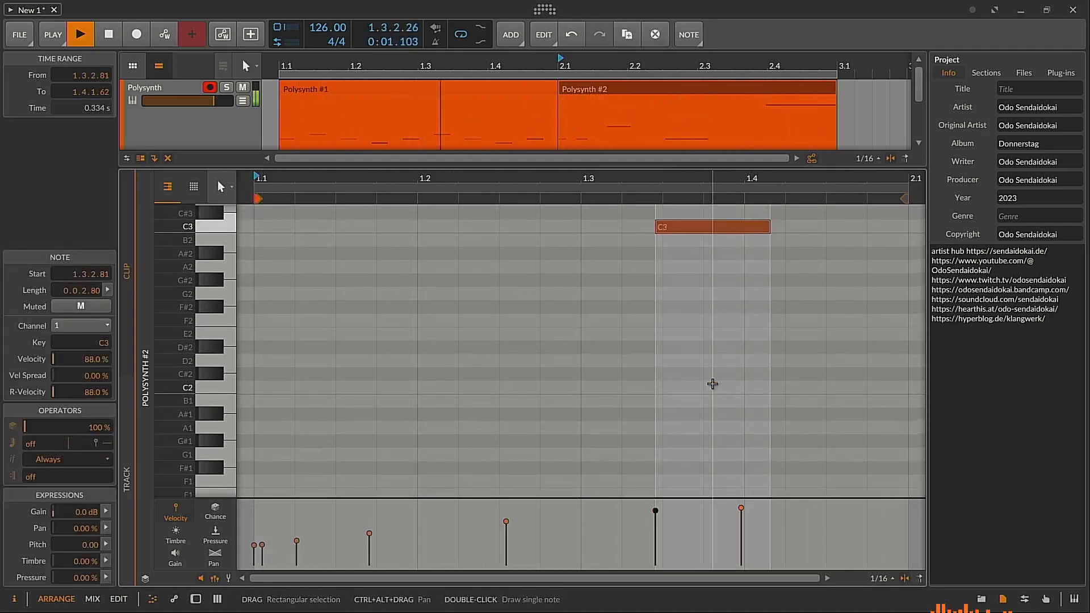
key("Up")
key("Up")
key("Up")
key("Up")
key("Up")
key("Up")
key("Down")
key("Down")
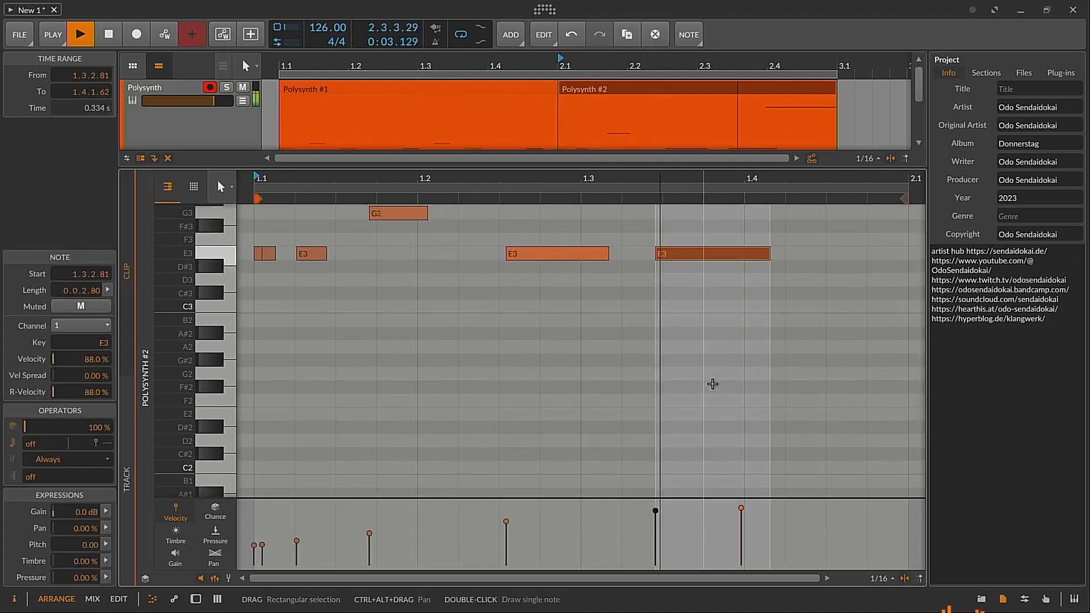
key("Down")
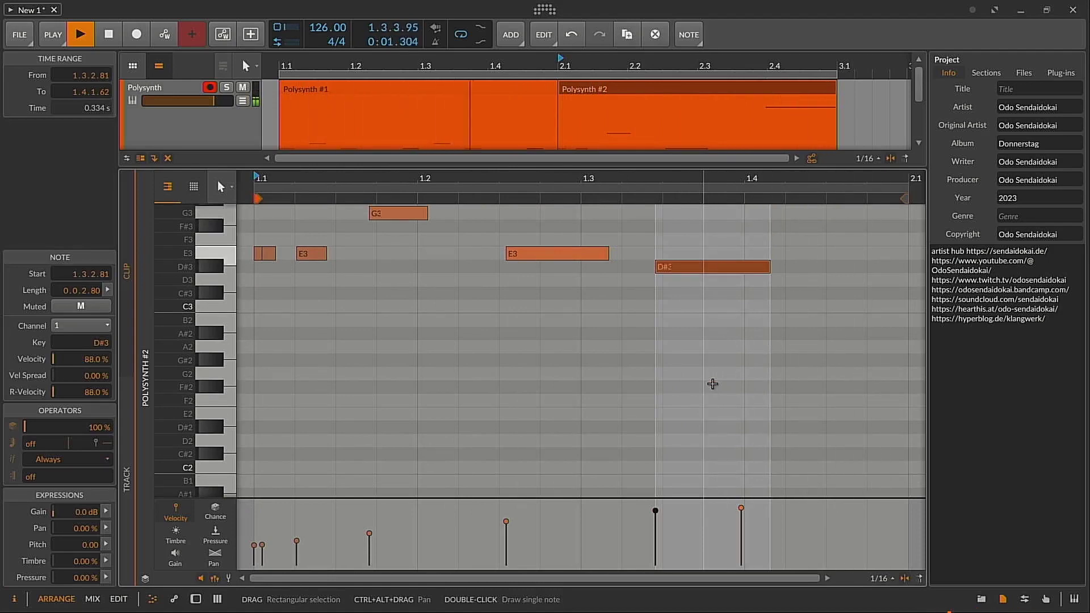
Stop playback and resize the D#3 note to start at 1.3.1.70 and end at 1.4.1.00
scroll(738, 316, "up", 4)
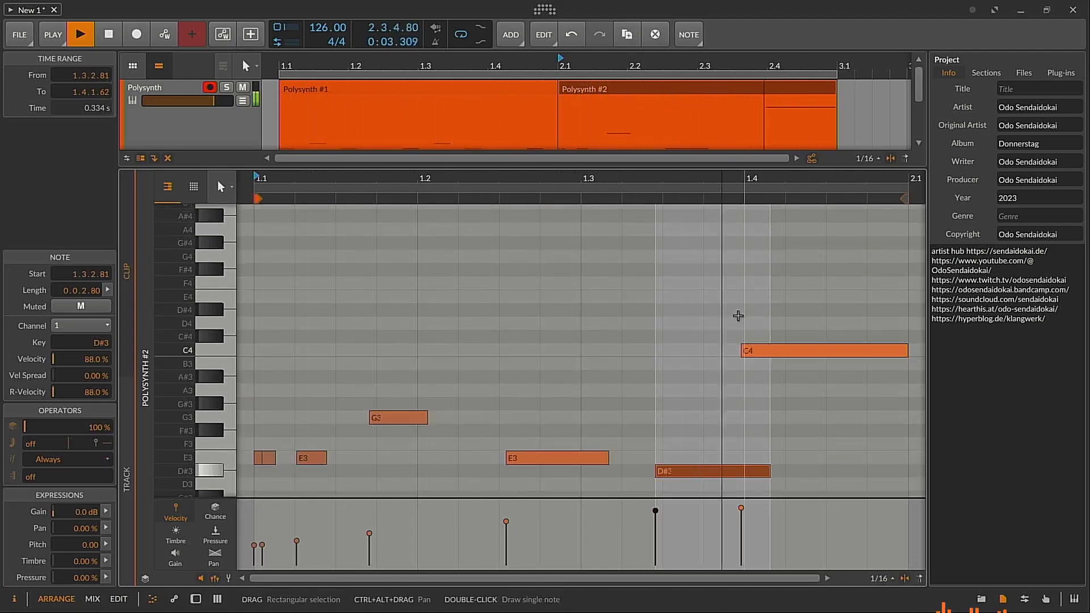
key("space")
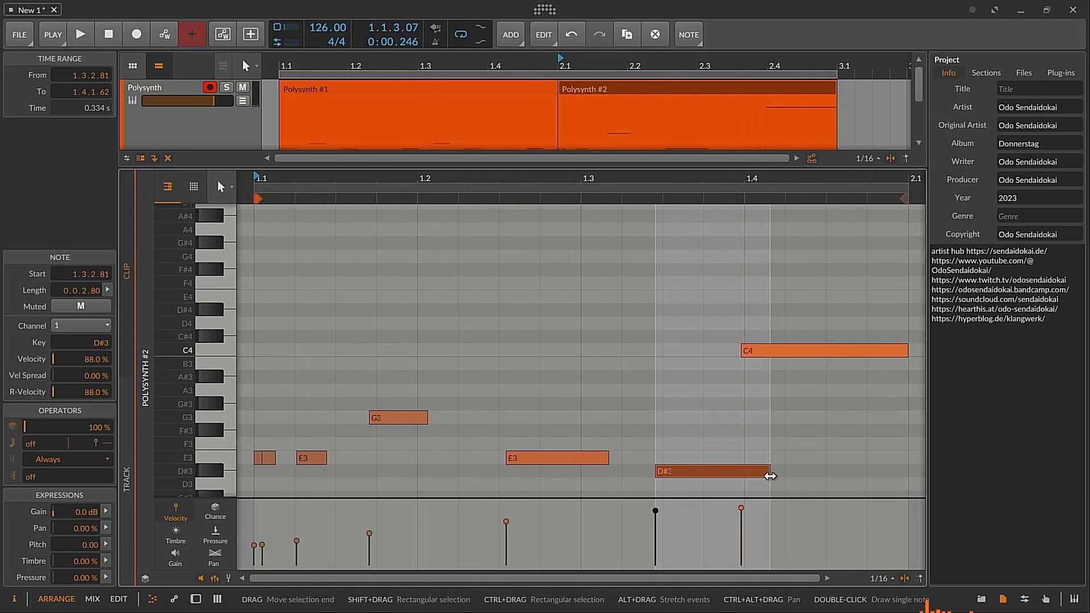
left_click_drag(766, 473, 745, 473)
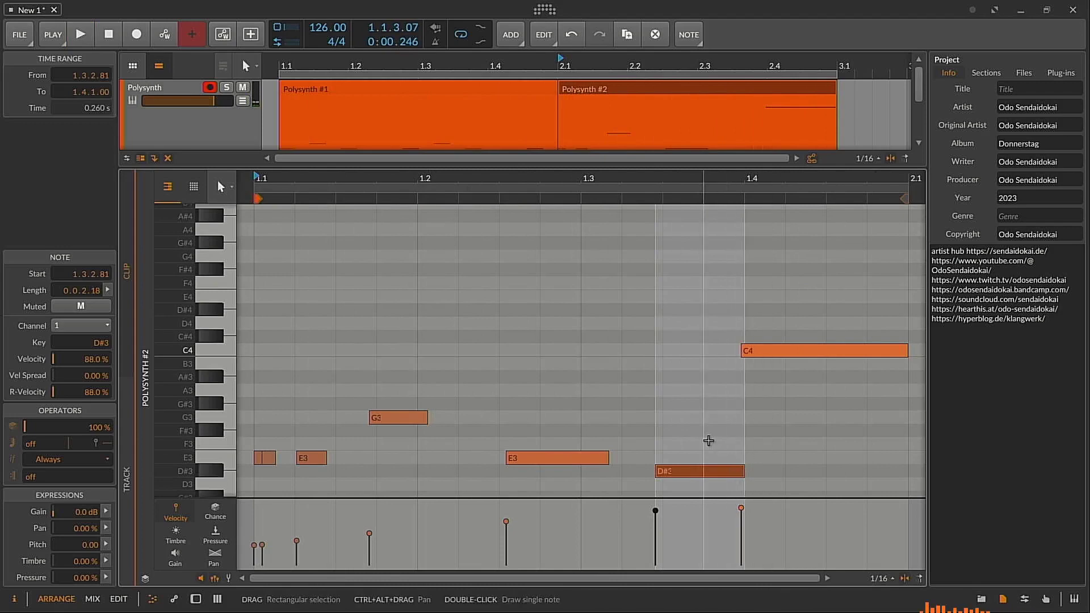
left_click(677, 473)
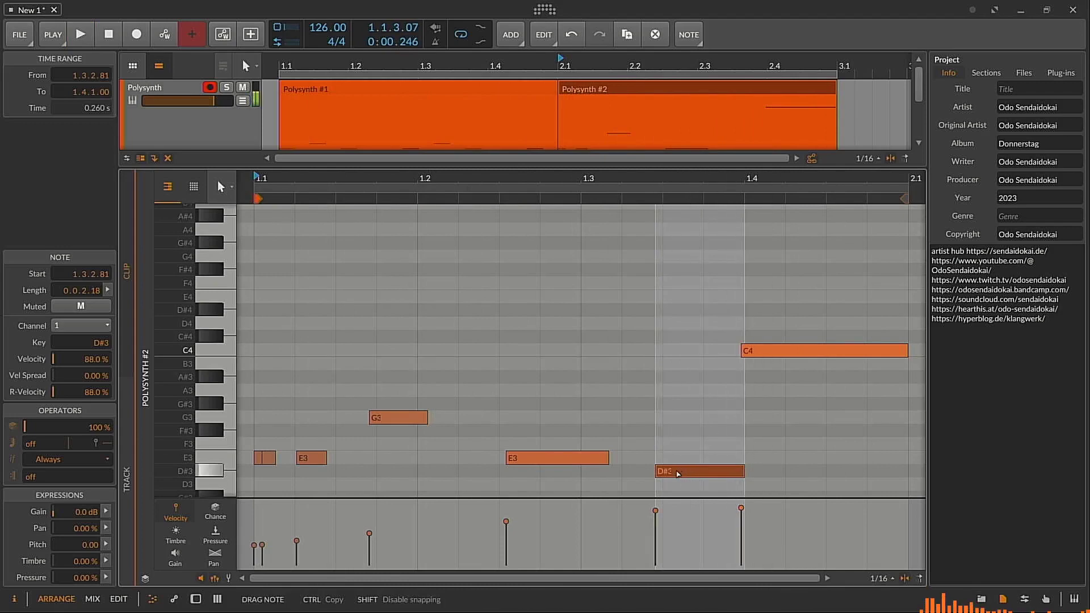
left_click_drag(668, 472, 744, 473)
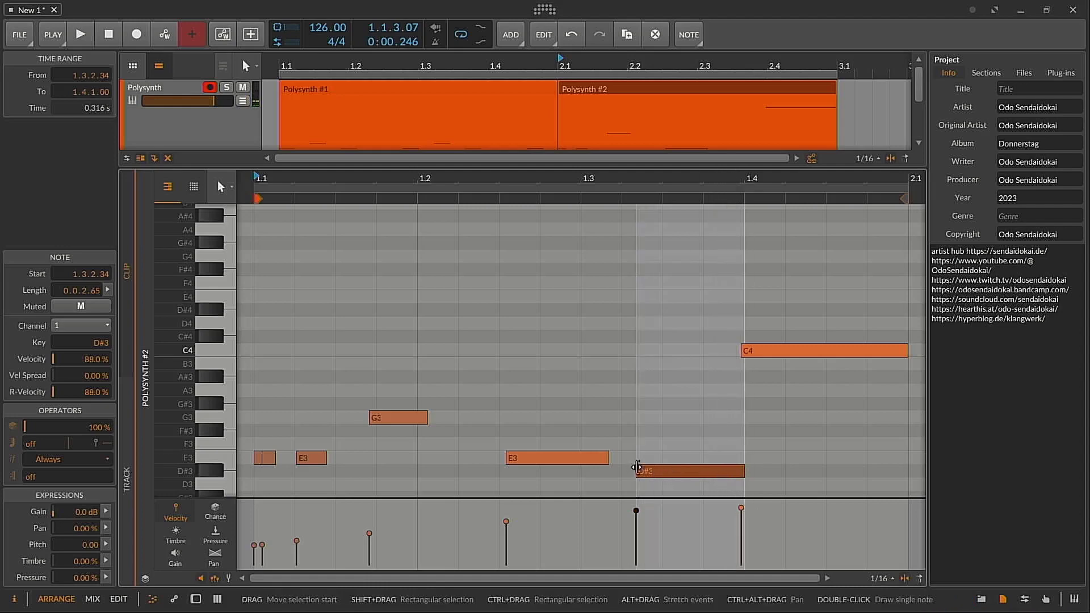
left_click_drag(636, 473, 609, 472)
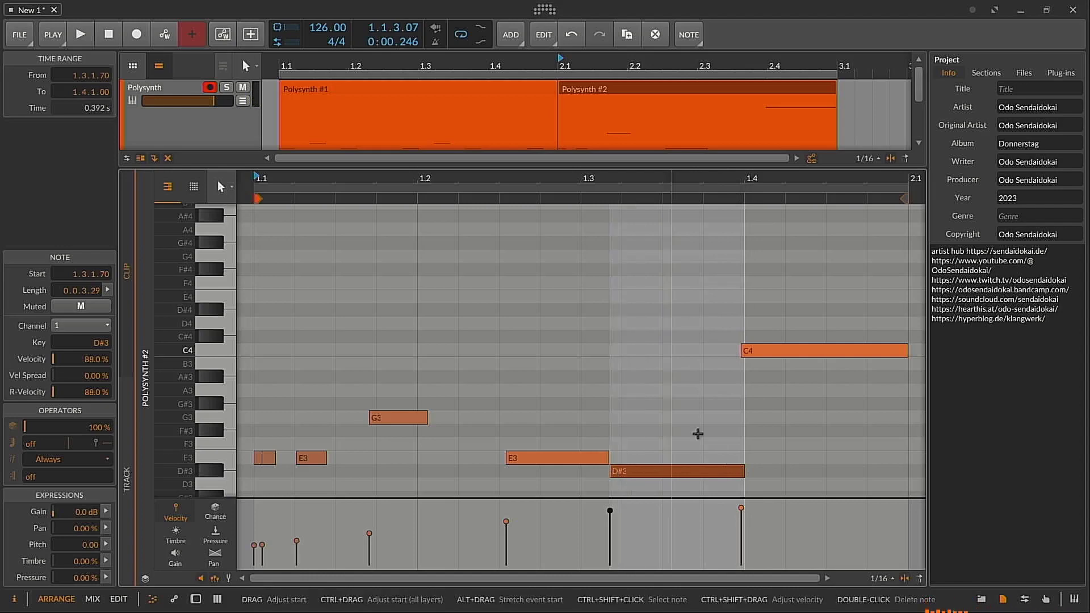
Transpose the D#3 note up to G#3 and audition the loop
key("Up")
key("Up")
key("Up")
key("Up")
key("Up")
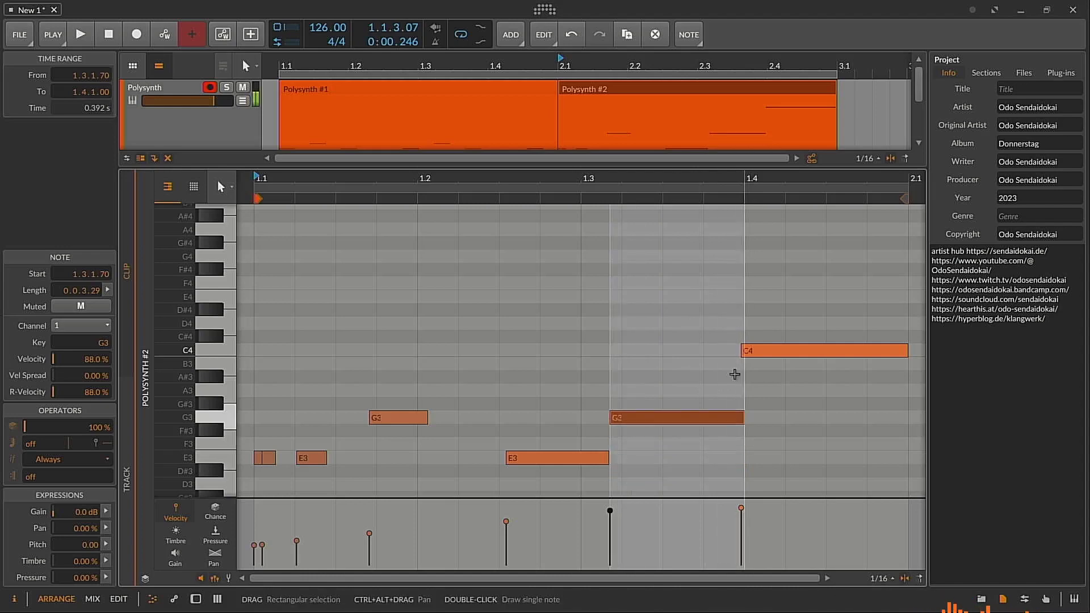
key("Up")
key("space")
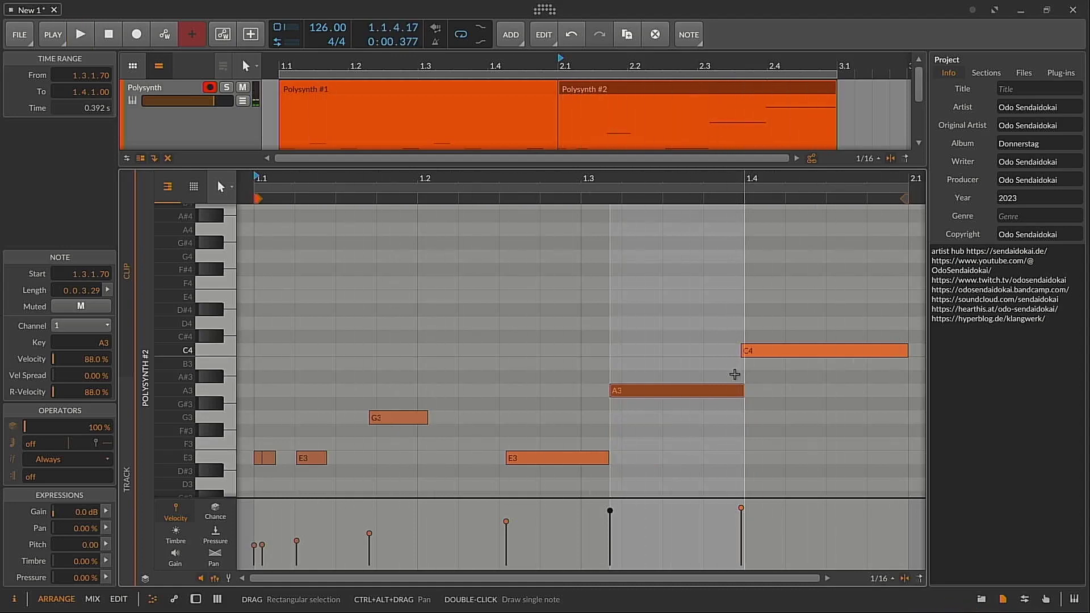
key("Down")
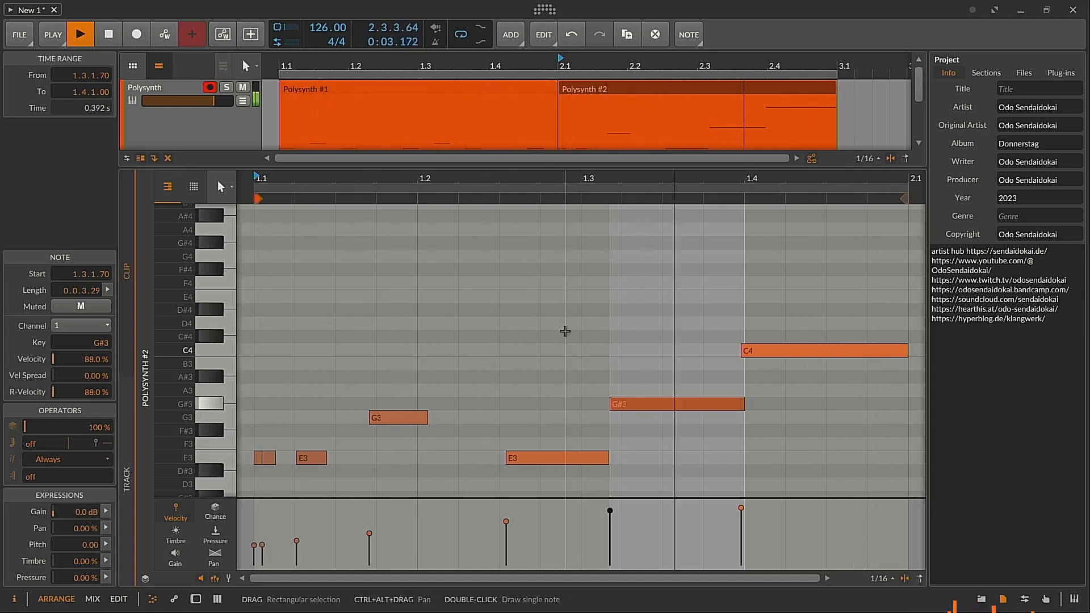
left_click(534, 336)
key("space")
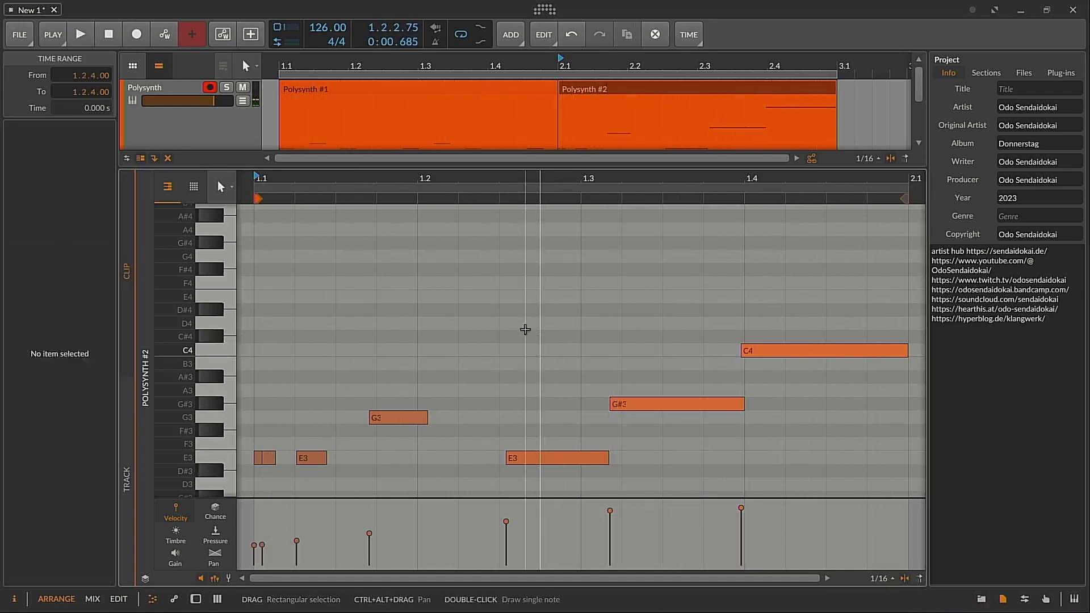
Give the arrangement more height and delete both Polysynth clips
left_click(495, 182)
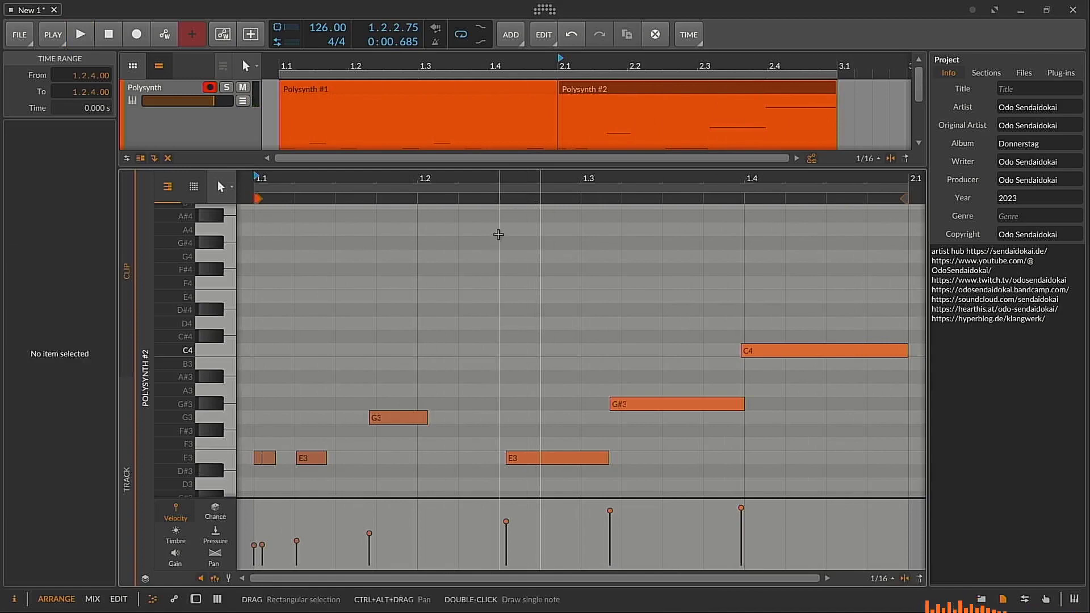
left_click_drag(548, 167, 549, 258)
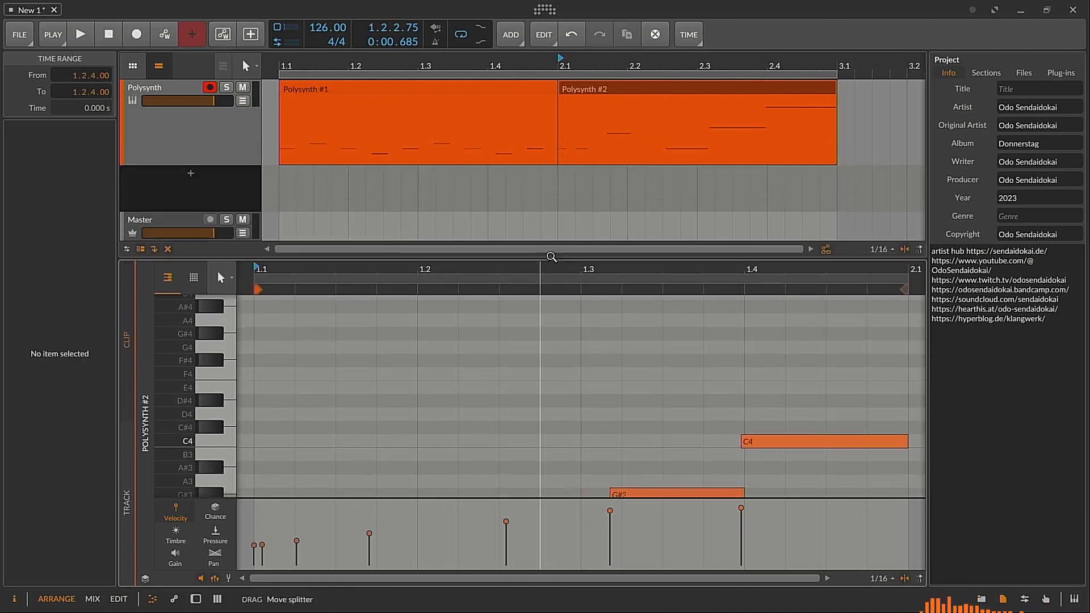
left_click(462, 97)
left_click(620, 96, "shift")
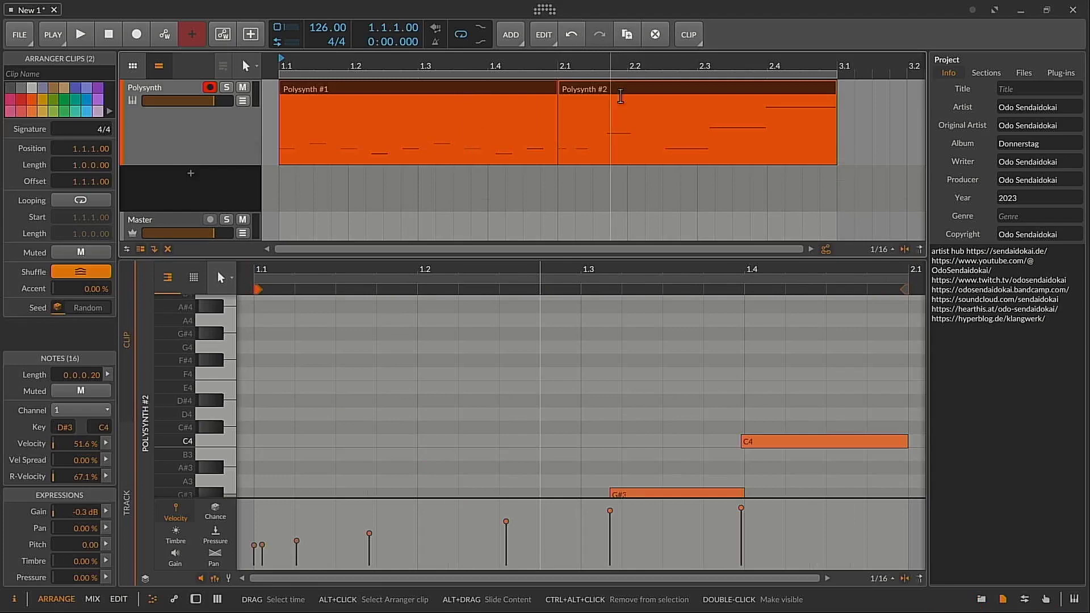
key("Delete")
Create a new one-bar clip at 1.1 on the Polysynth track and draw an E4 note across its full length
double_click(393, 132)
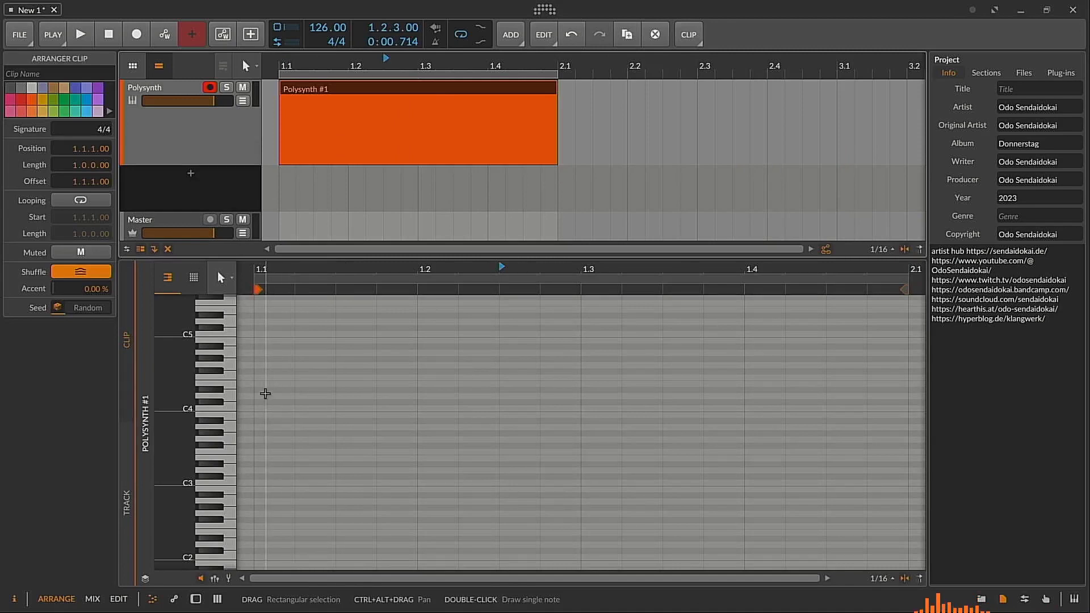
key("2")
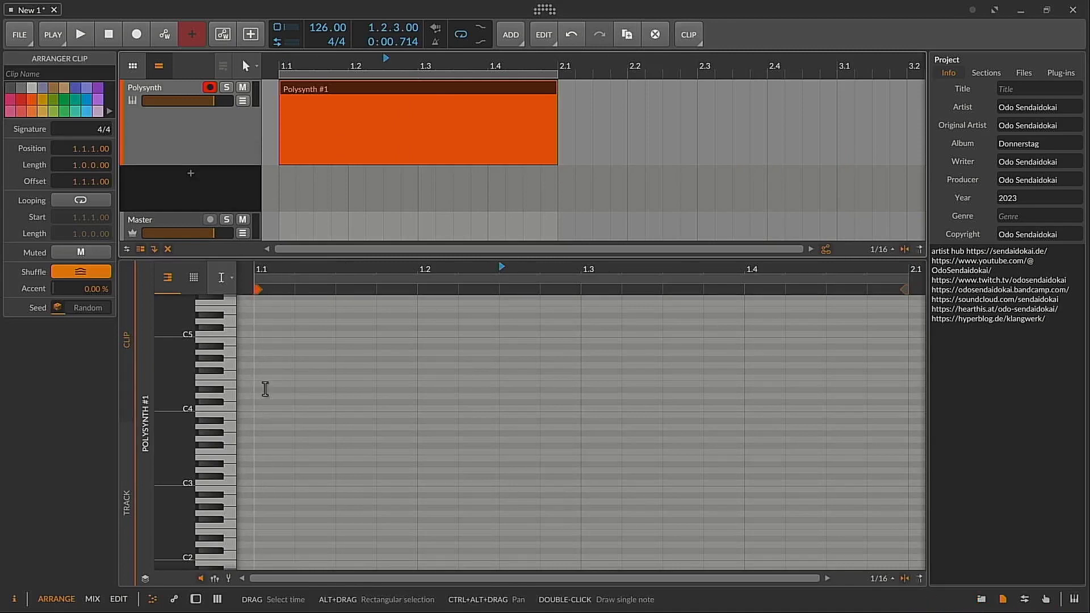
key("3")
left_click_drag(258, 385, 622, 384)
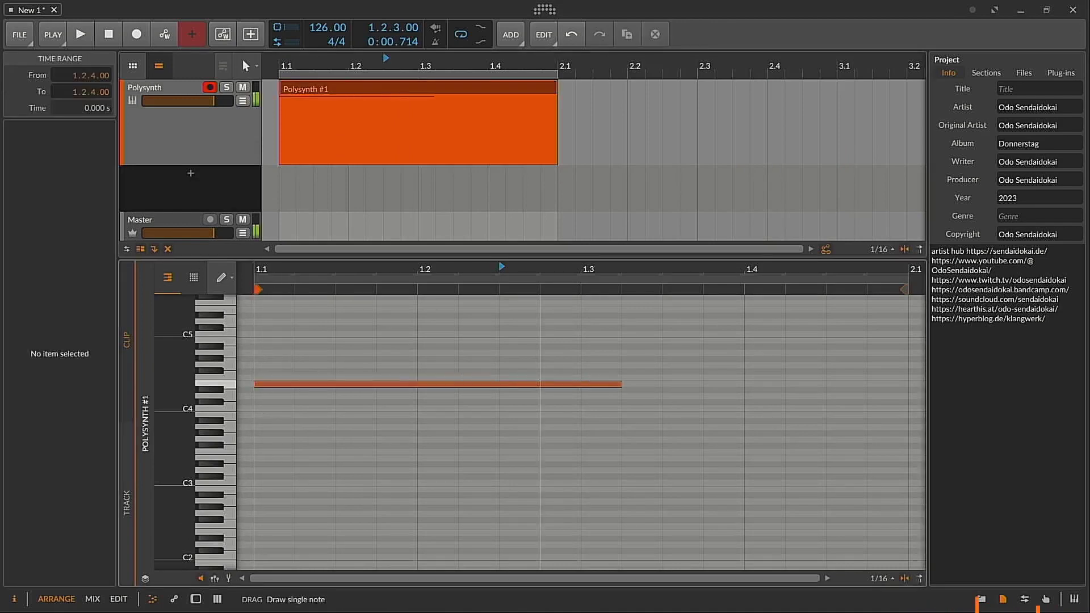
left_click_drag(845, 384, 907, 384)
key("2")
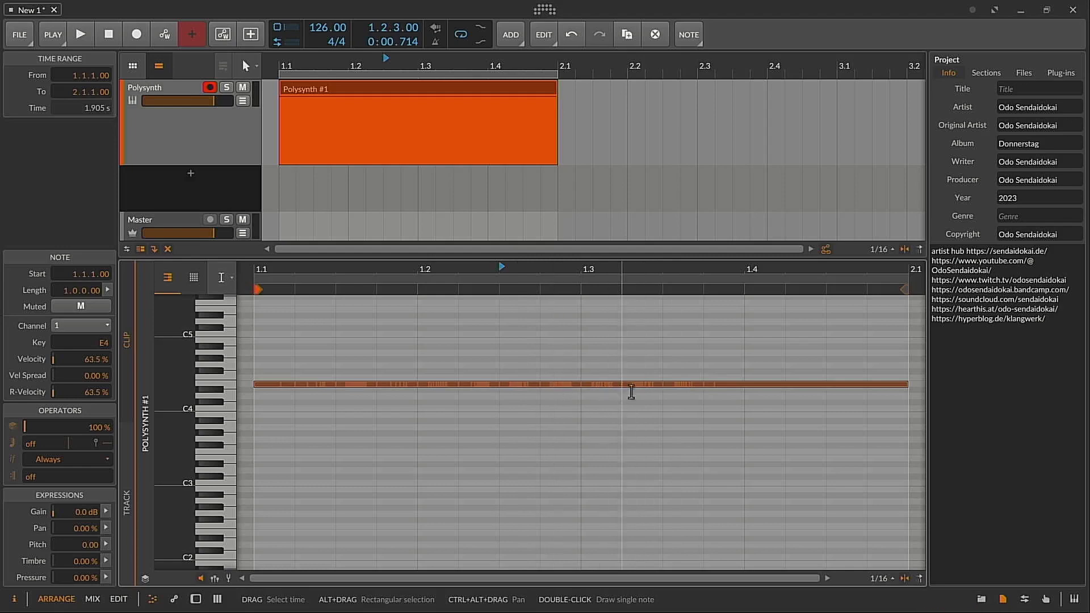
Transpose the one-bar E4 note down an octave to E3 and set its repeats to 1/10
key("1")
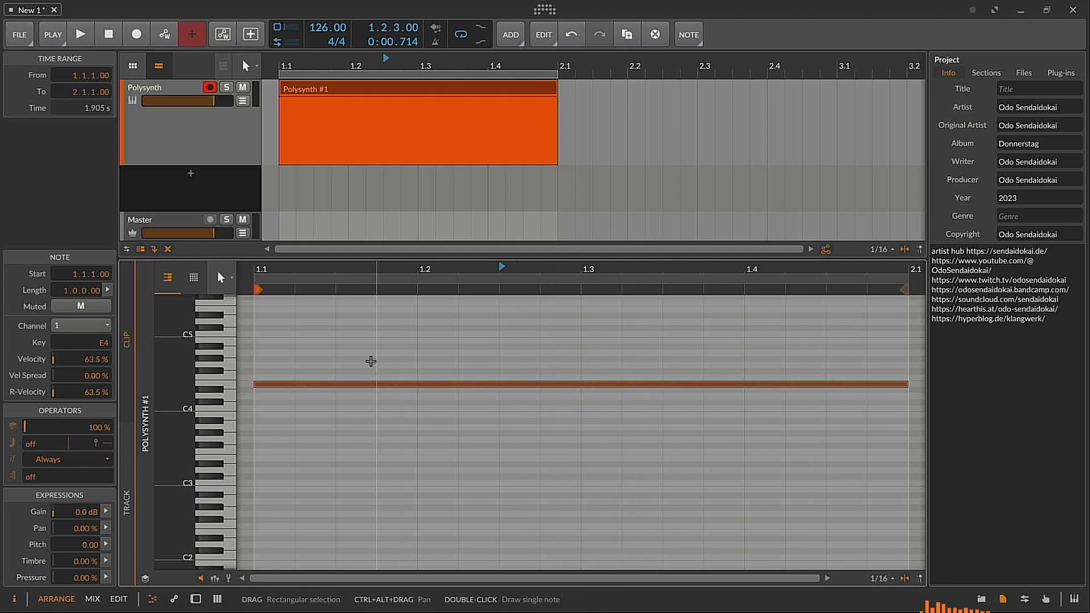
key("shift+Down")
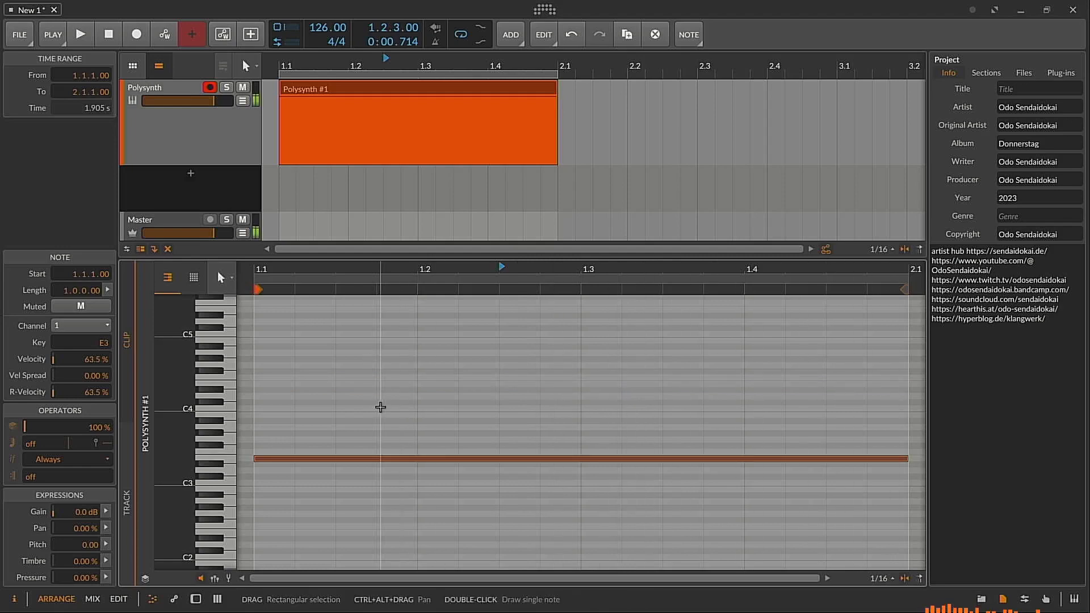
scroll(380, 407, "up", 2)
scroll(380, 407, "down", 2)
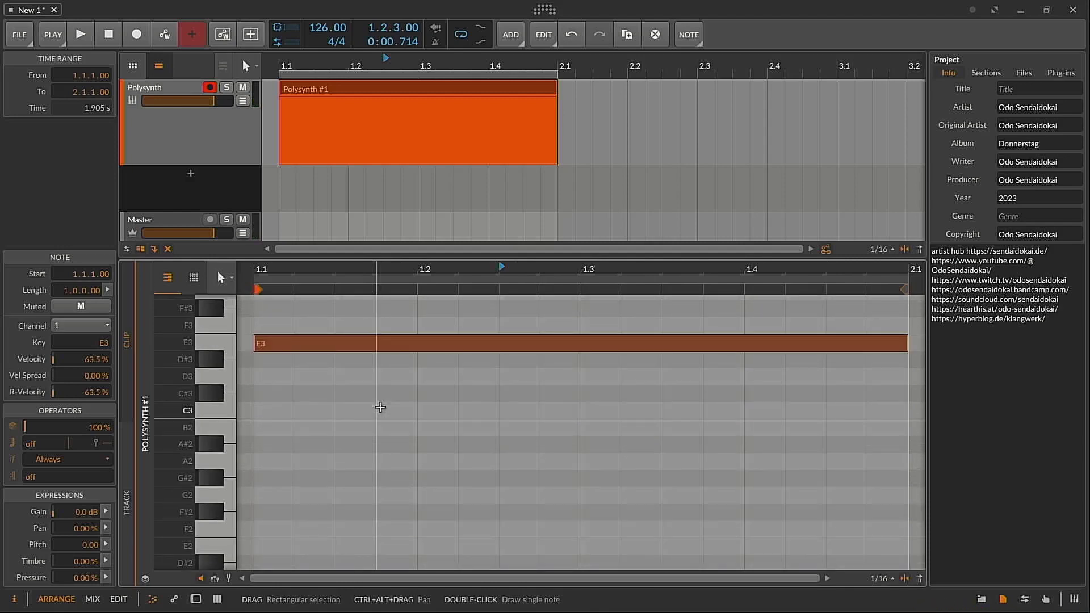
scroll(380, 407, "up", 1)
left_click(310, 445)
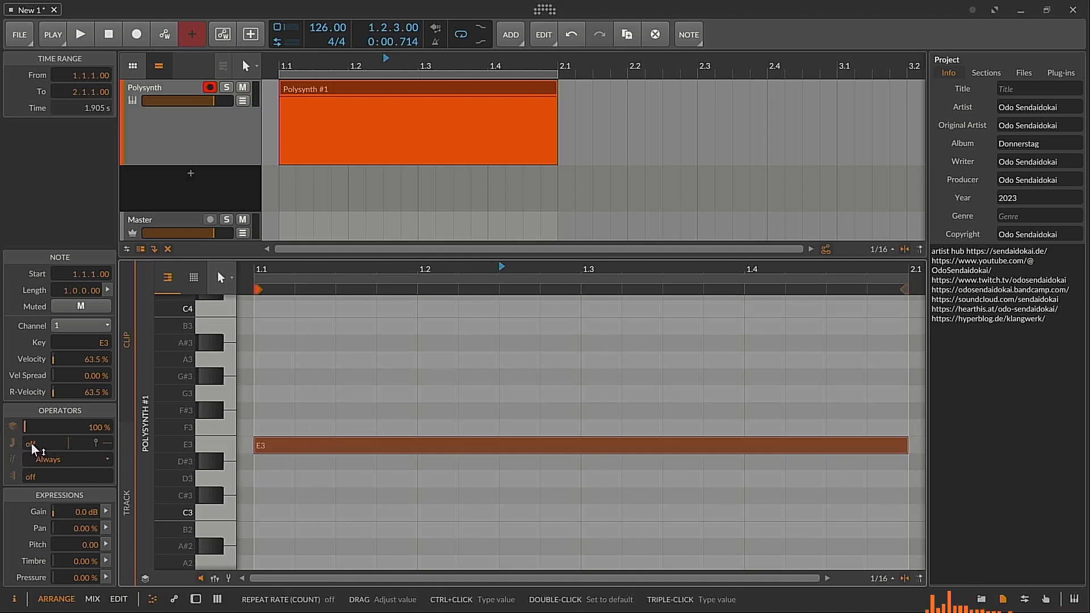
left_click_drag(32, 446, 32, 446)
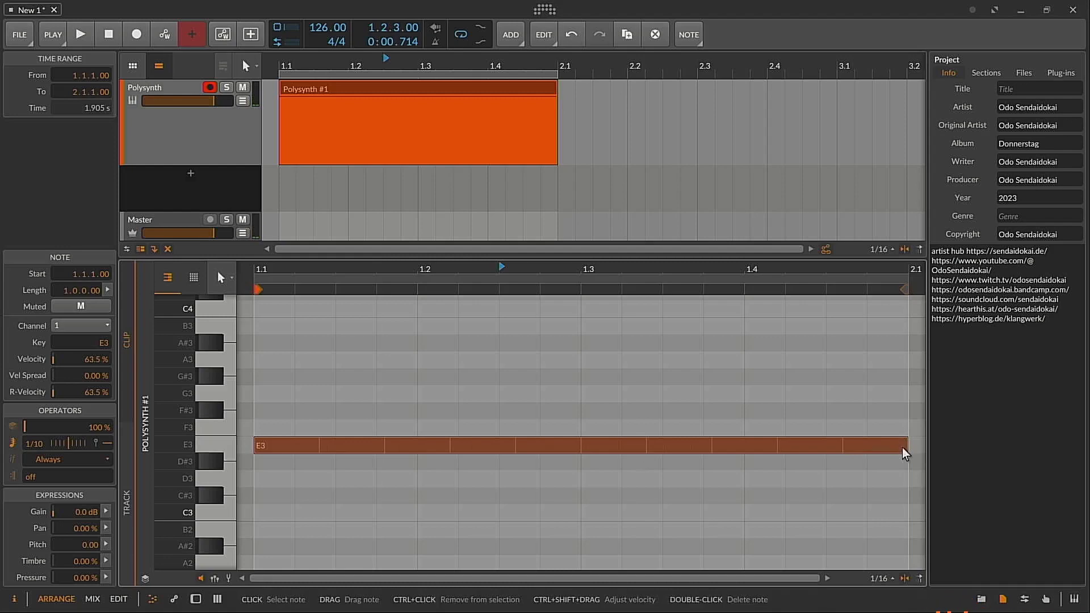
Shorten the E3 note to about one and a quarter beats and extend it back to the full bar
left_click_drag(906, 453, 598, 446)
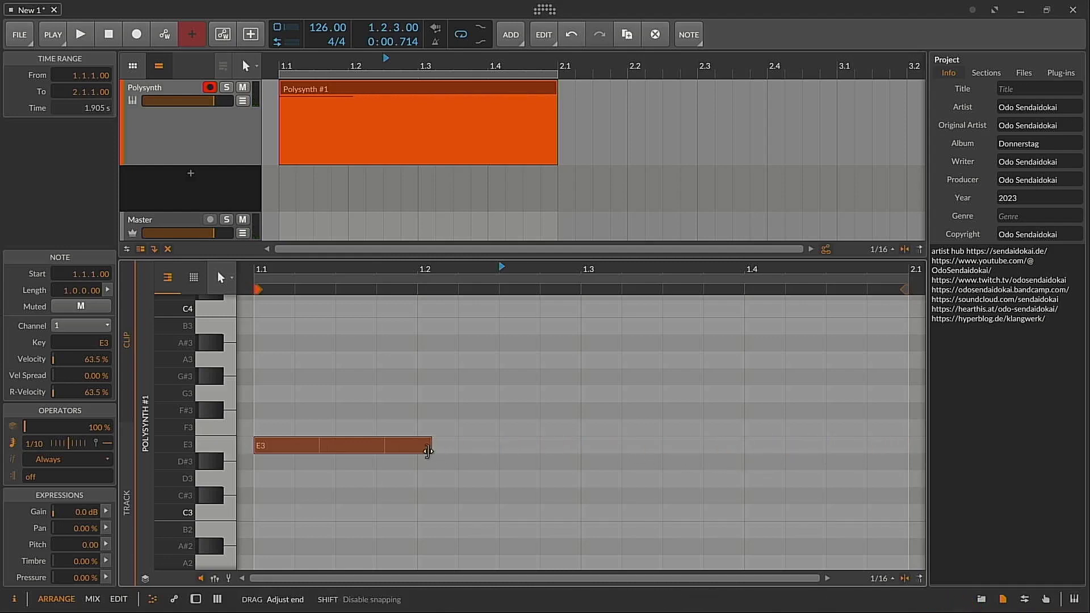
left_click_drag(396, 449, 391, 452)
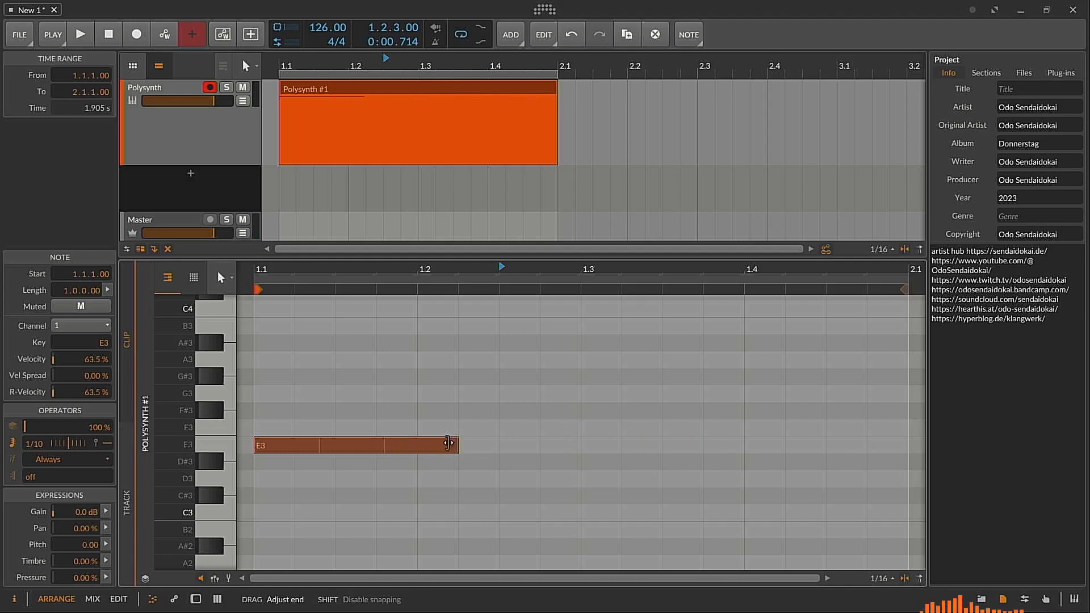
left_click_drag(448, 444, 449, 446)
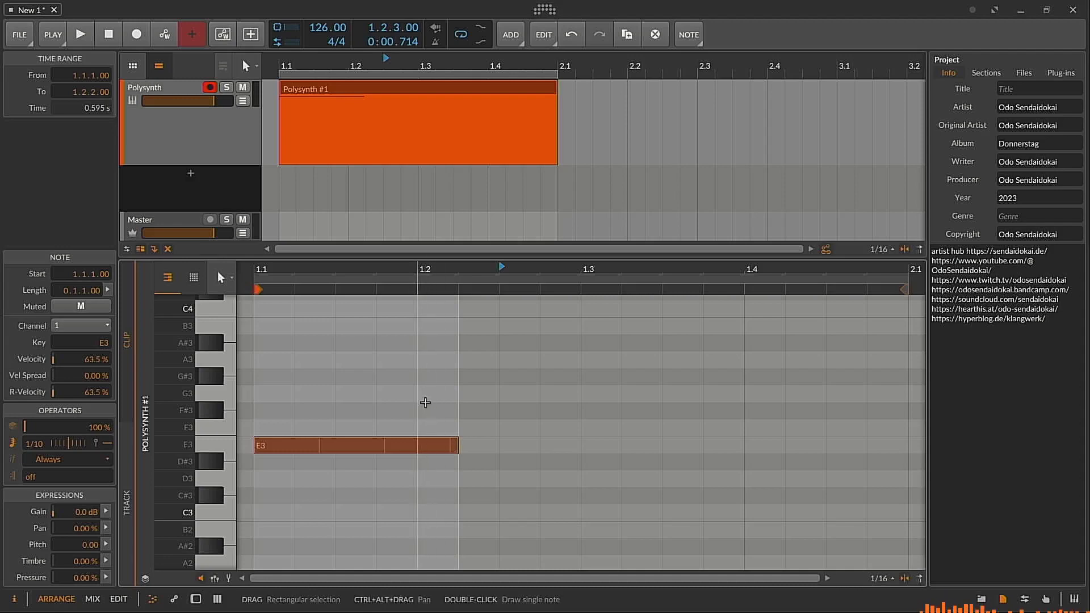
scroll(448, 432, "down", 2)
scroll(447, 432, "up", 1)
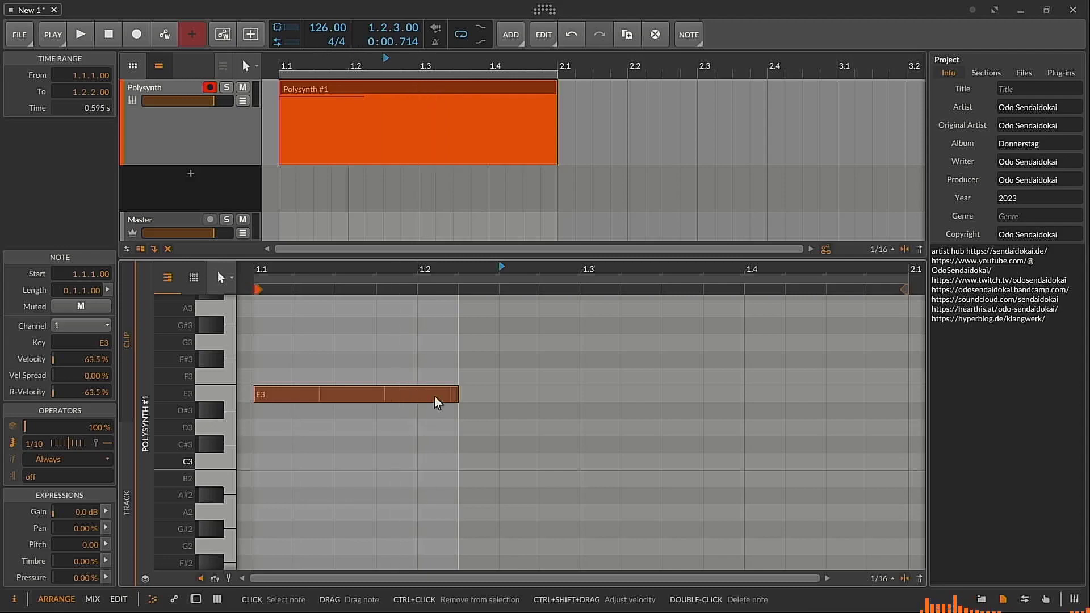
scroll(436, 398, "up", 1)
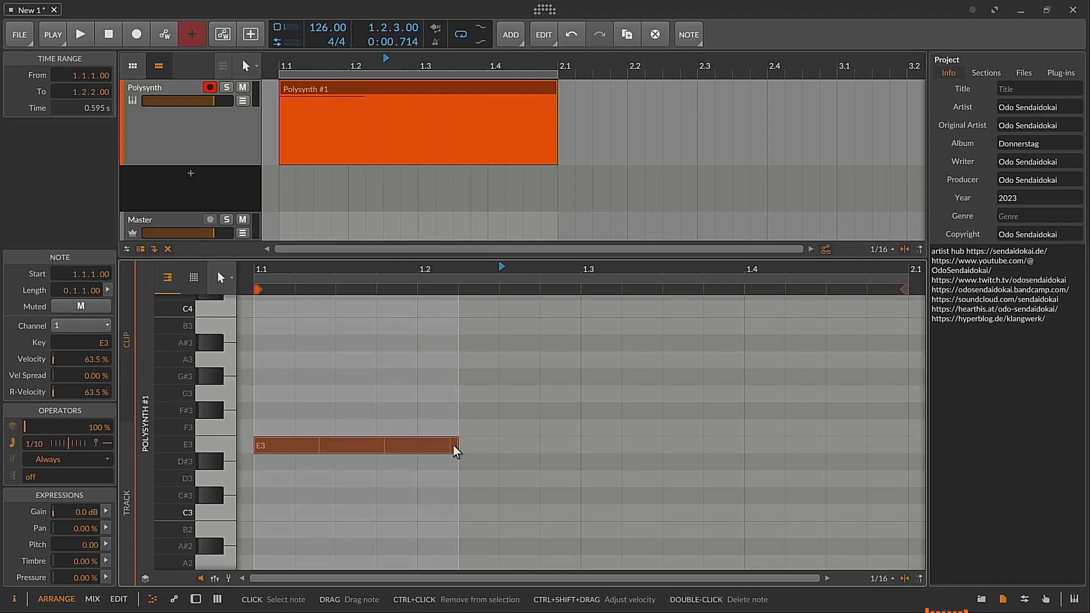
left_click_drag(457, 444, 908, 446)
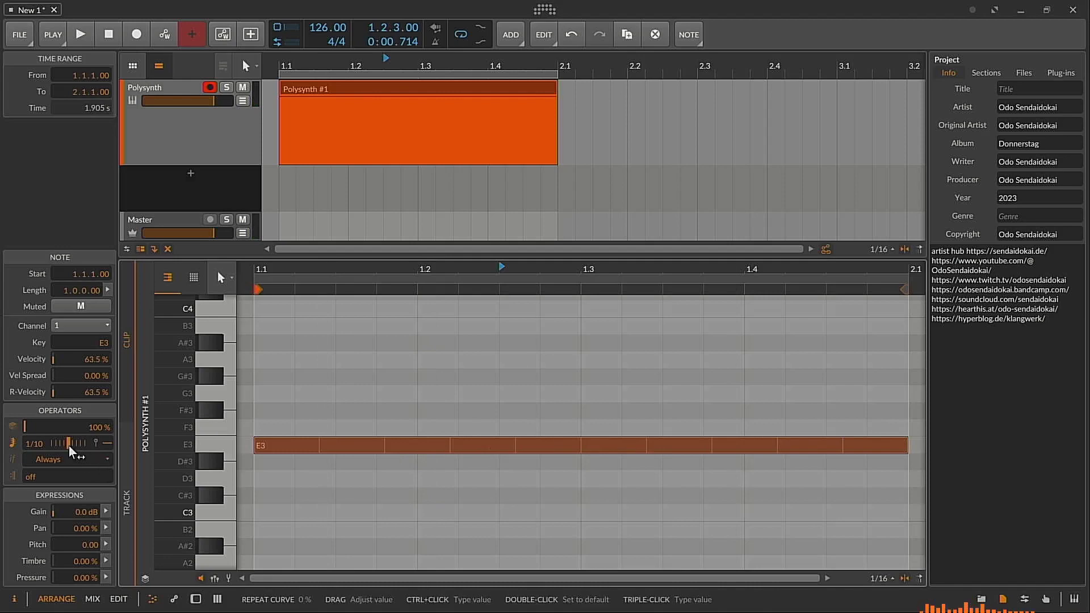
Bend the E3 note's repeat curve so the repeats start dense and widen, and shorten the note to two beats
left_click_drag(69, 445, 67, 445)
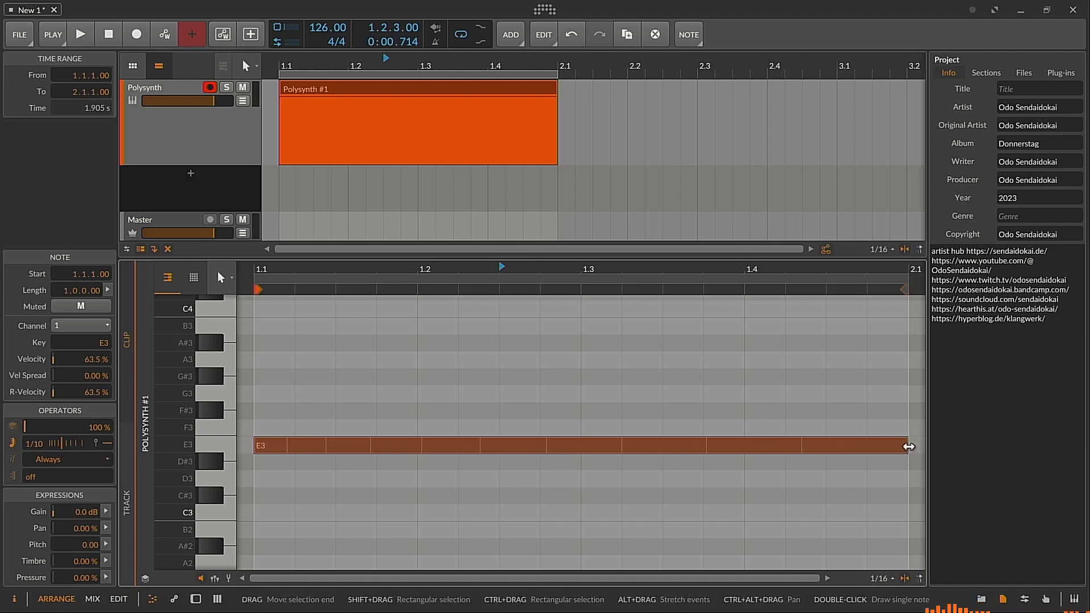
left_click_drag(910, 447, 795, 454)
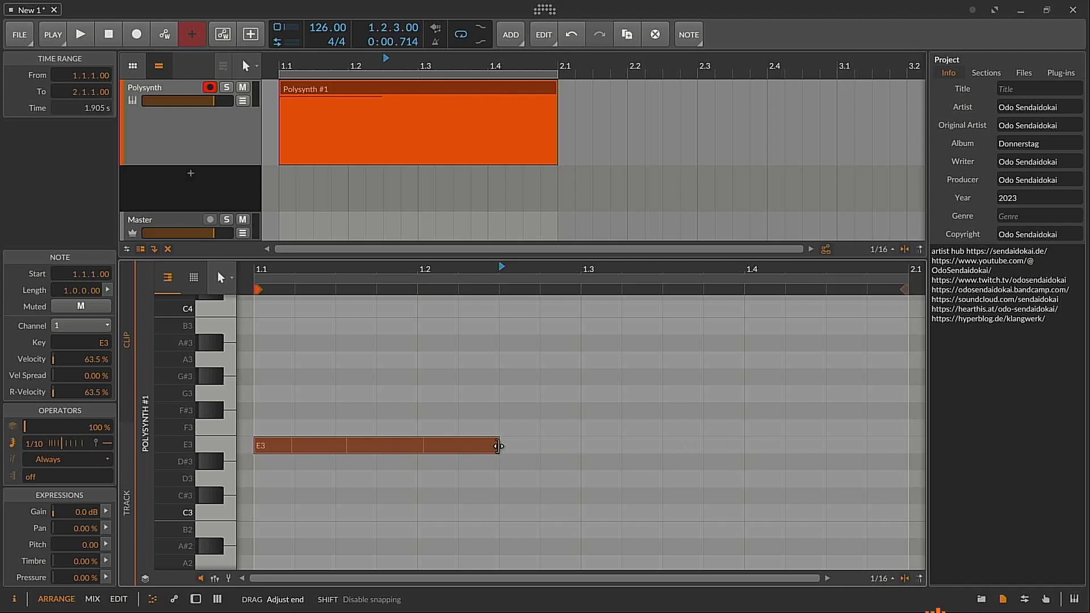
left_click_drag(499, 446, 498, 446)
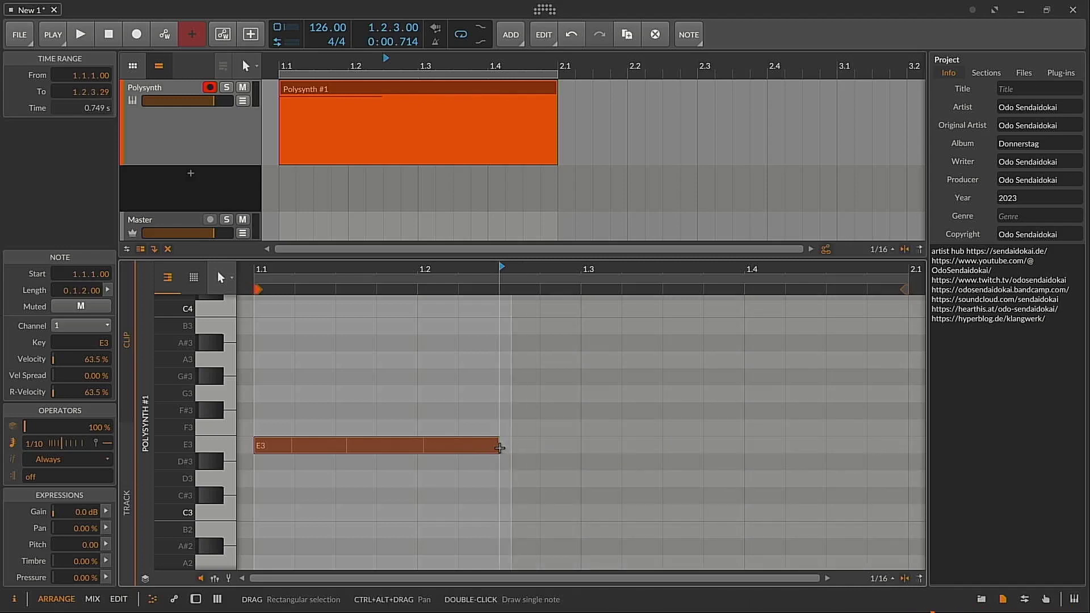
left_click_drag(500, 446, 579, 446)
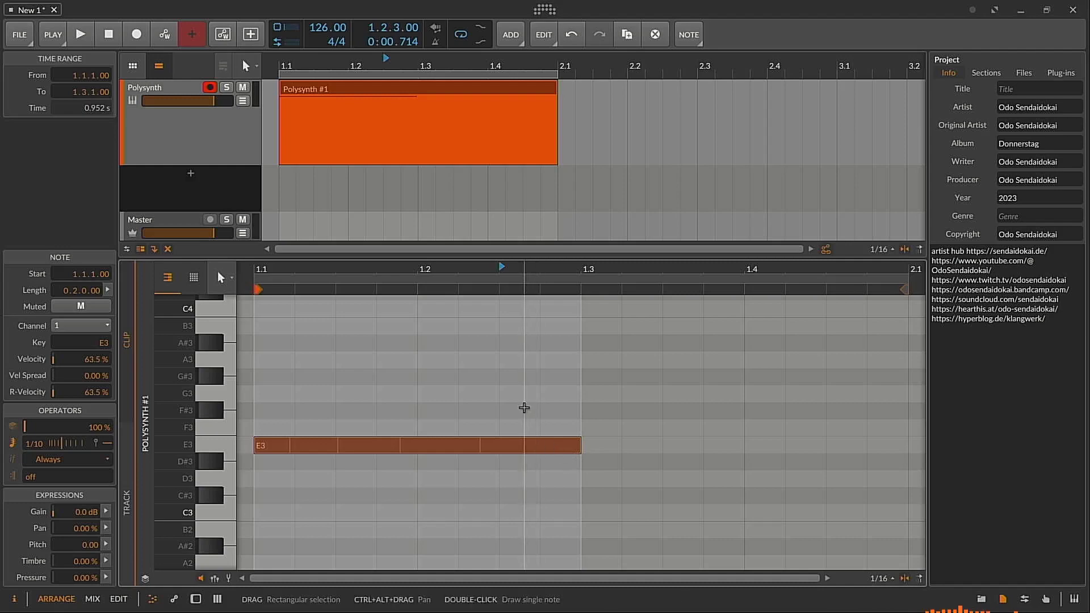
left_click_drag(522, 407, 573, 463)
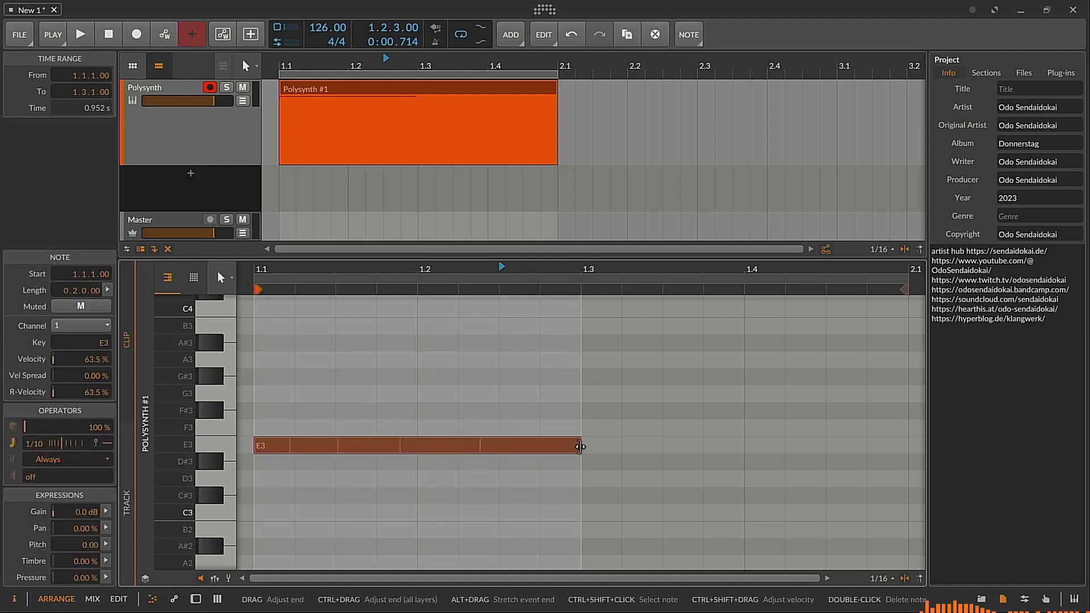
Paste a copy of the two-beat E3 note at 1.3.2 and trim its end to the clip end at 2.1
left_click(662, 452)
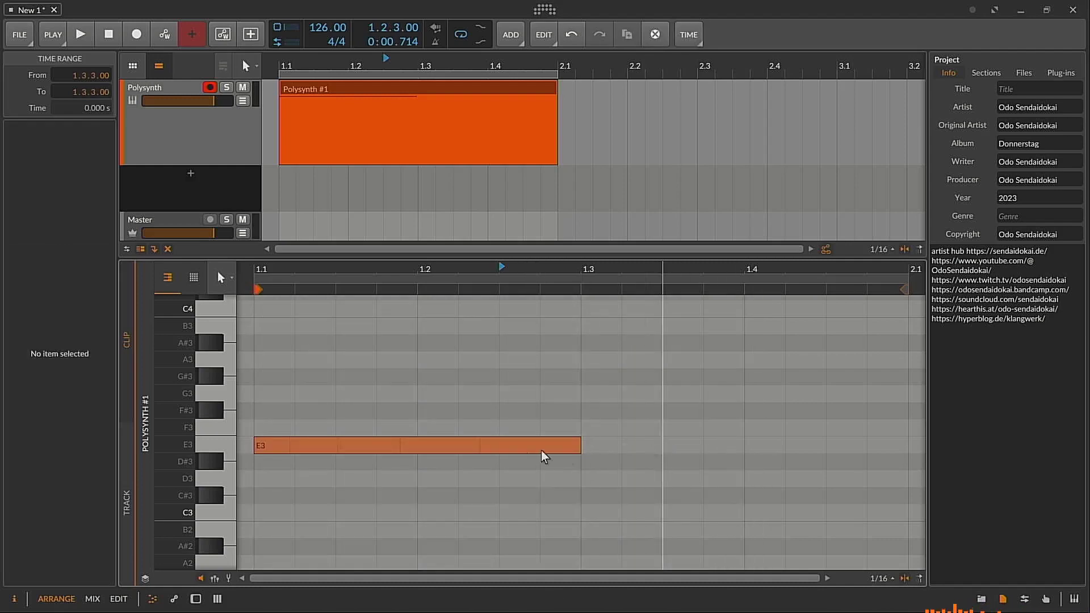
left_click(484, 453)
key("ctrl+c")
left_click(638, 445)
key("ctrl+v")
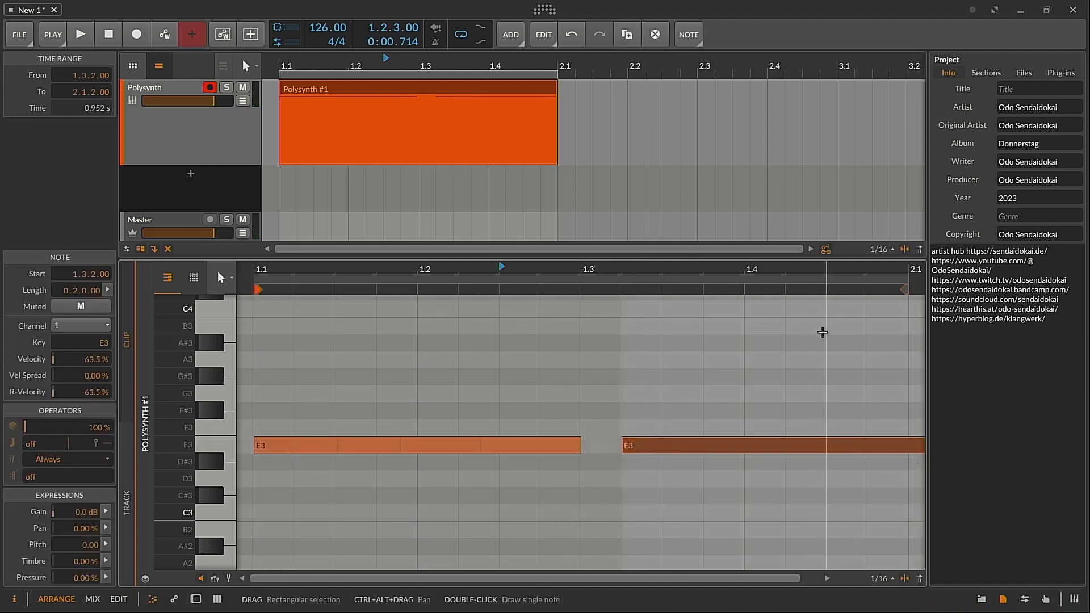
key("ctrl+a")
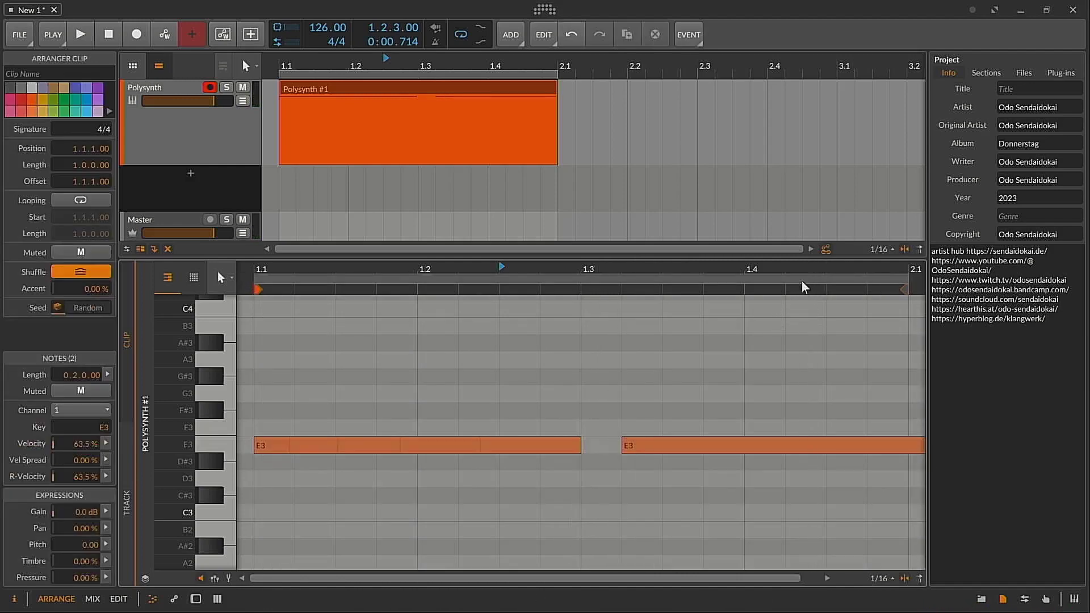
left_click_drag(803, 270, 690, 242)
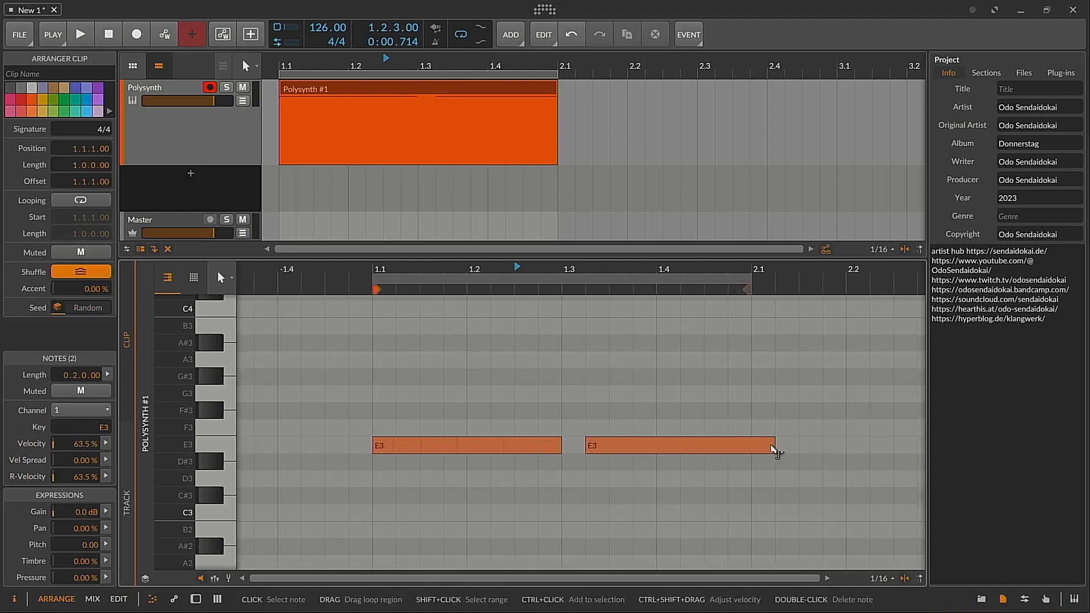
left_click(757, 445)
left_click_drag(773, 445, 751, 445)
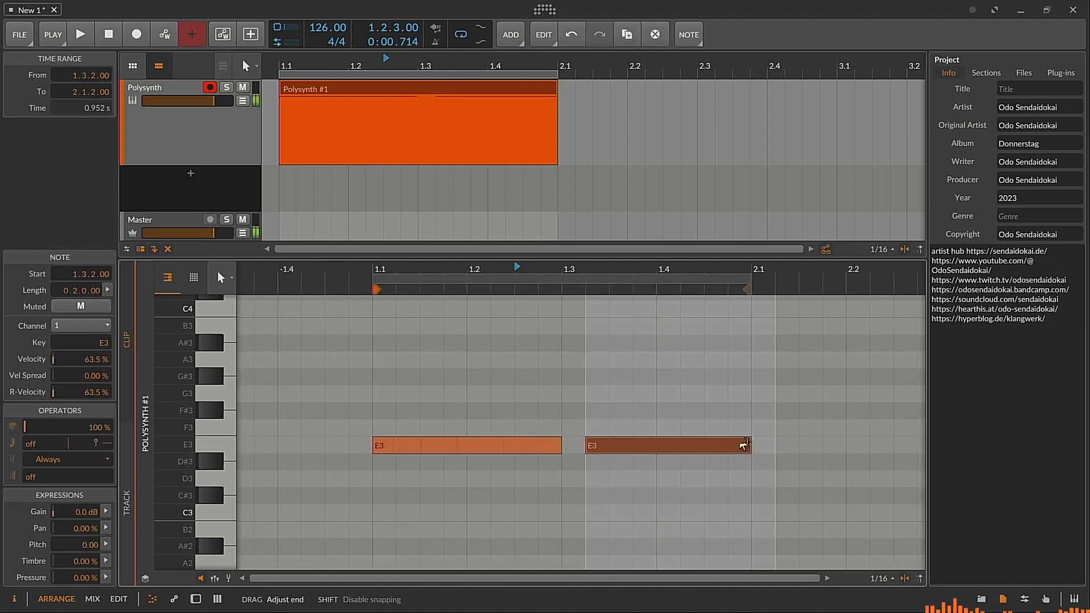
Set the second E3 note's repeats to 1/12 with a curve that gets denser towards the end, and start playback
left_click_drag(633, 270, 604, 308)
left_click_drag(46, 443, 69, 433)
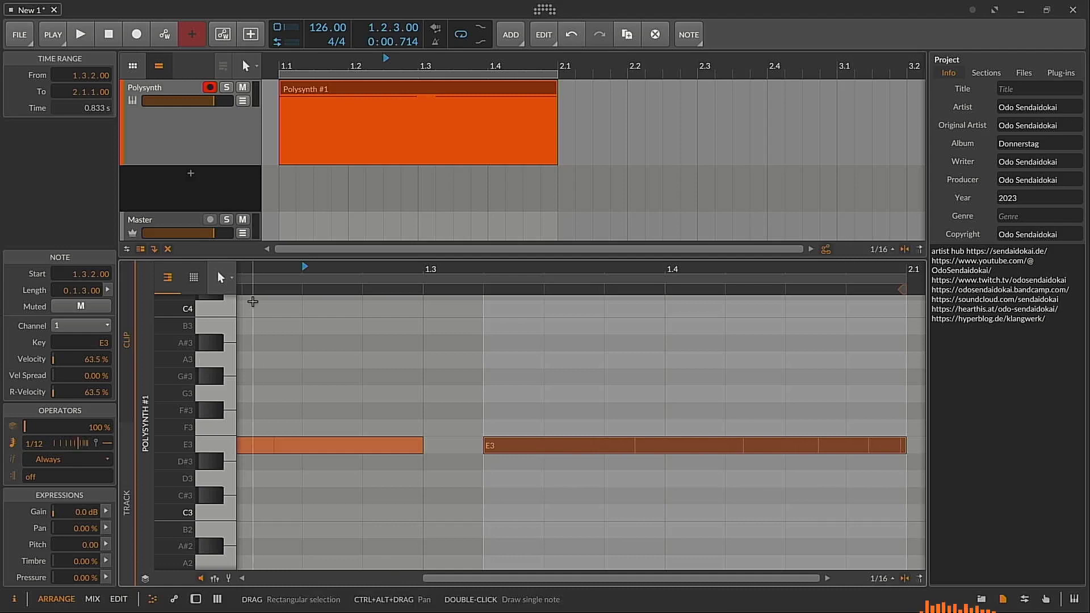
left_click_drag(342, 281, 415, 275)
key("space")
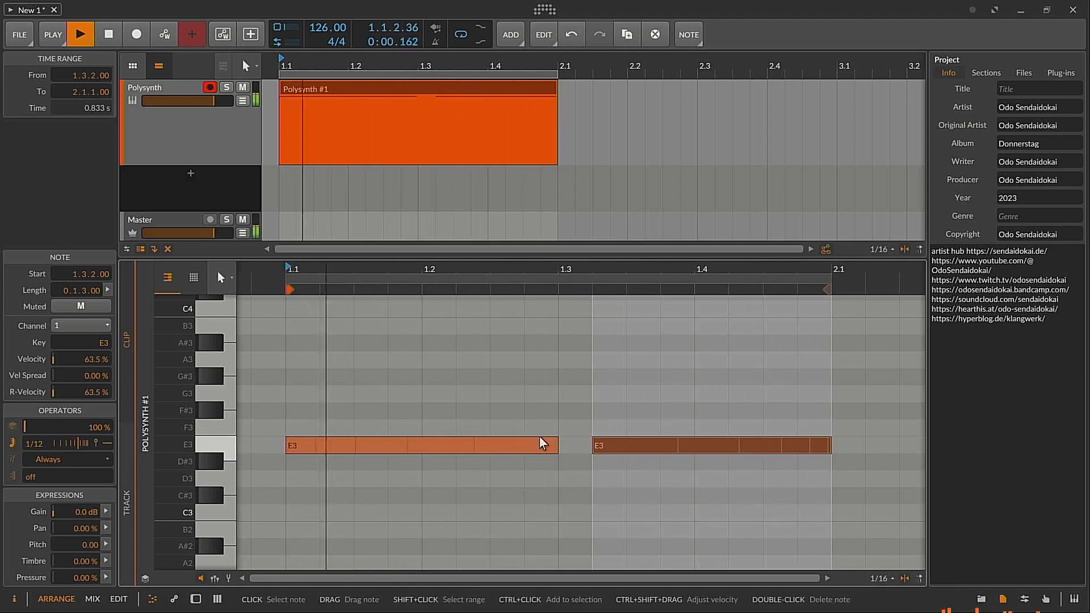
Shorten the first E3 note to one beat and add a one-beat E3 note at 1.2.2 with 4 repeats
left_click_drag(555, 445, 423, 444)
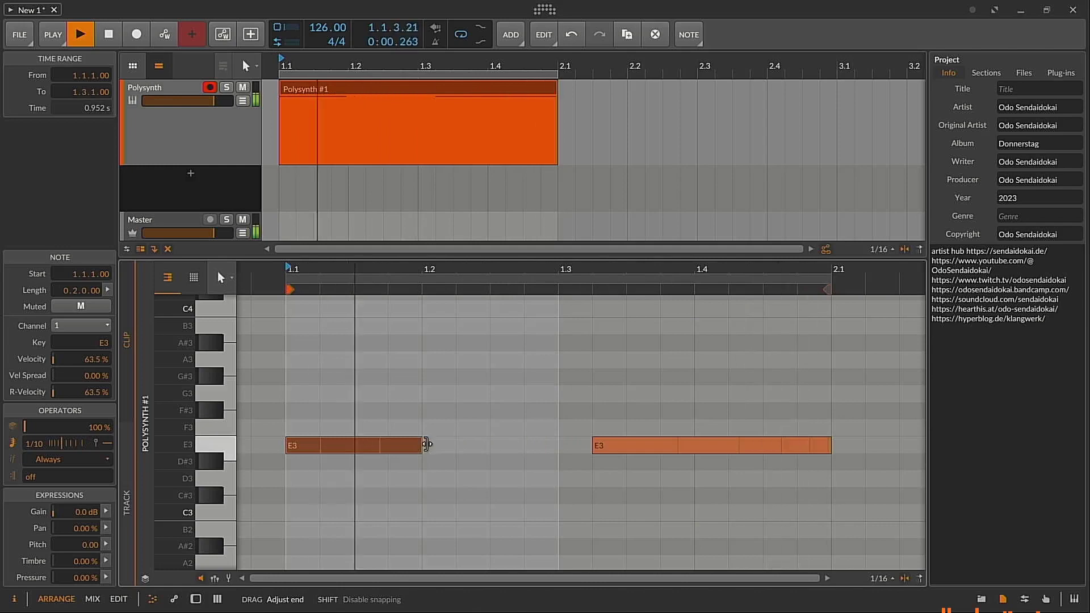
left_click(487, 445)
double_click(487, 445)
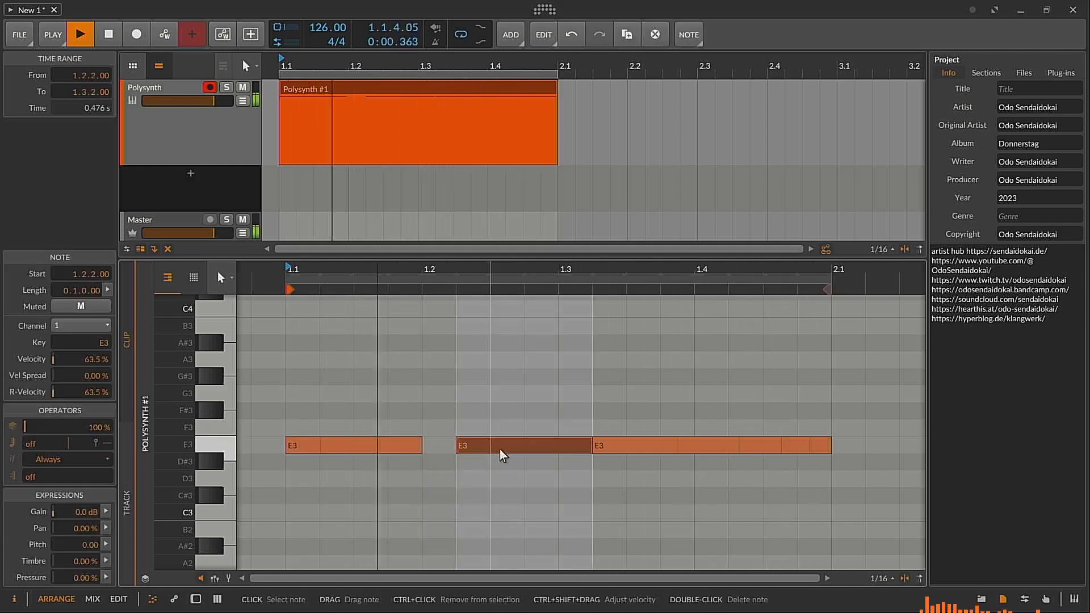
mouse_move(42, 435)
left_mouse_down()
mouse_move(40, 462)
mouse_move(75, 443)
mouse_move(30, 448)
mouse_move(80, 443)
mouse_move(57, 443)
left_mouse_up()
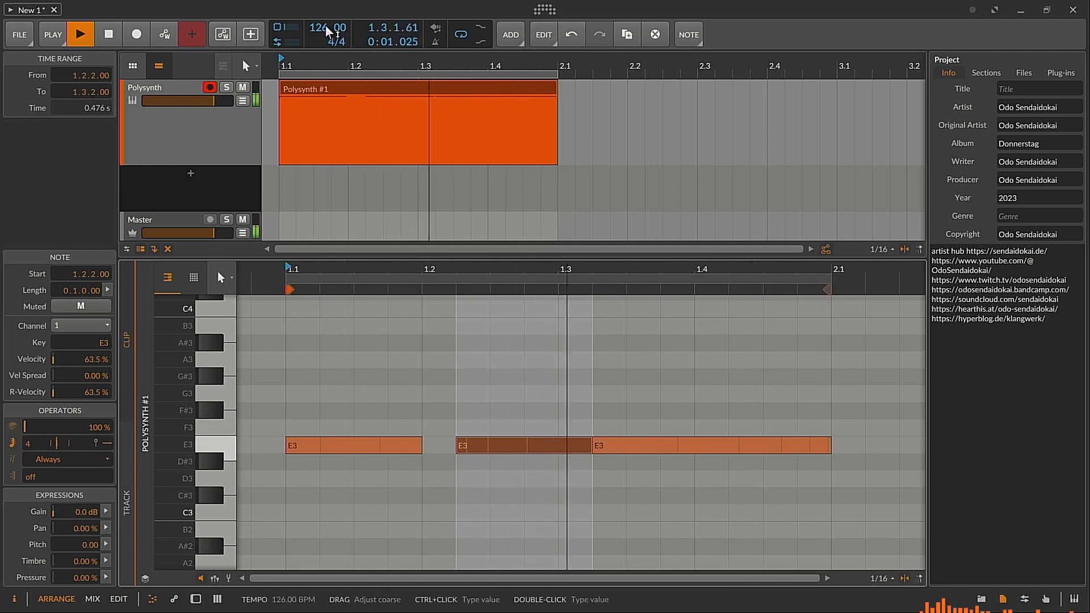
Lower the tempo to 77 BPM and turn the Polysynth's AEG sustain down to about zero
left_click_drag(328, 28, 328, 56)
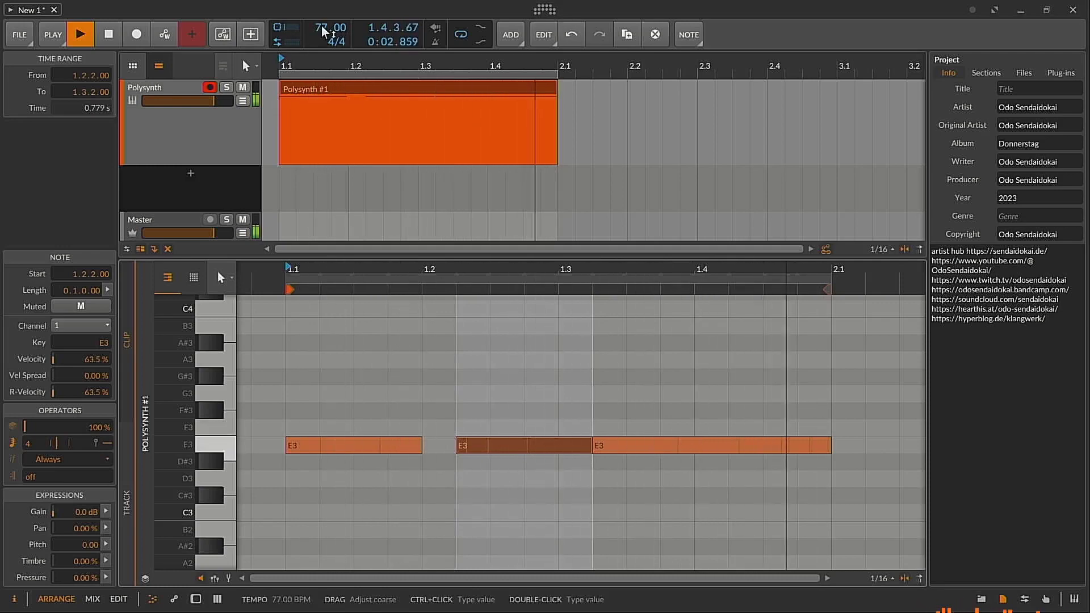
key("d")
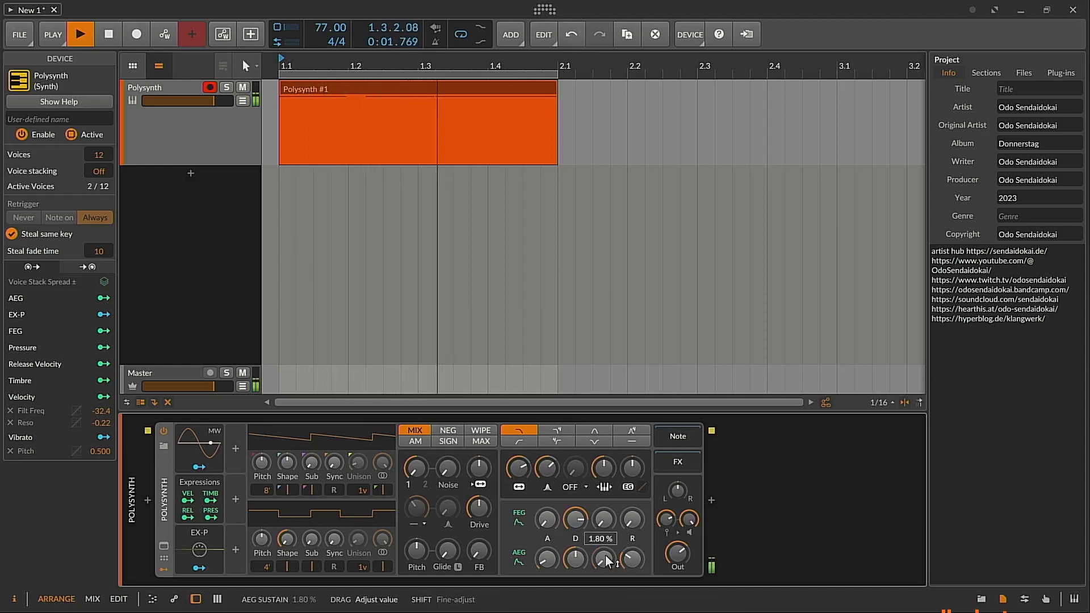
left_click_drag(593, 557, 593, 584)
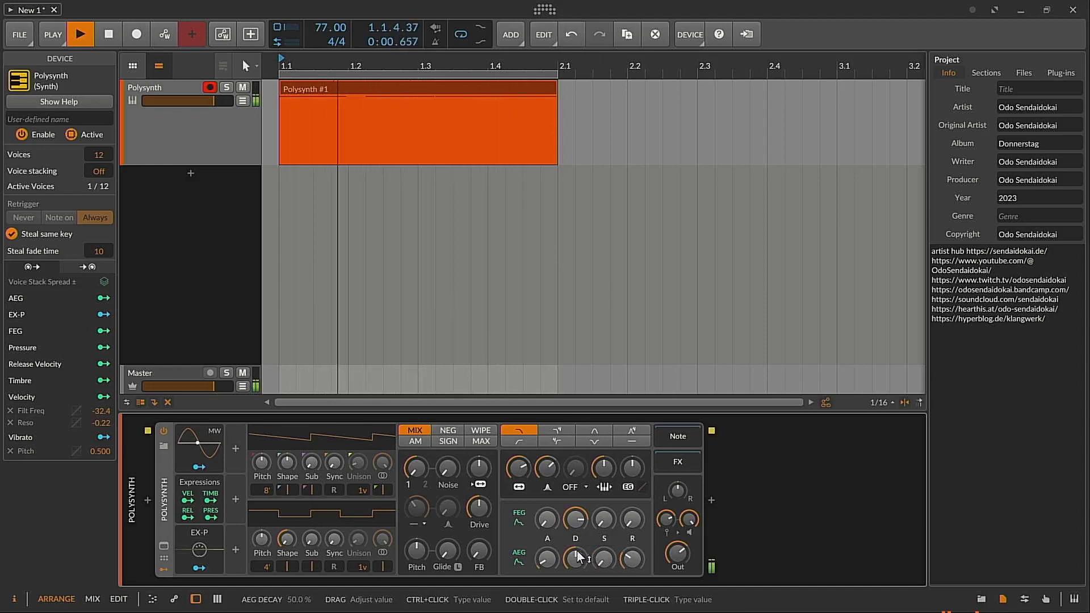
Slice all three repeated E3 notes in the clip at their repeats
key("alt+3")
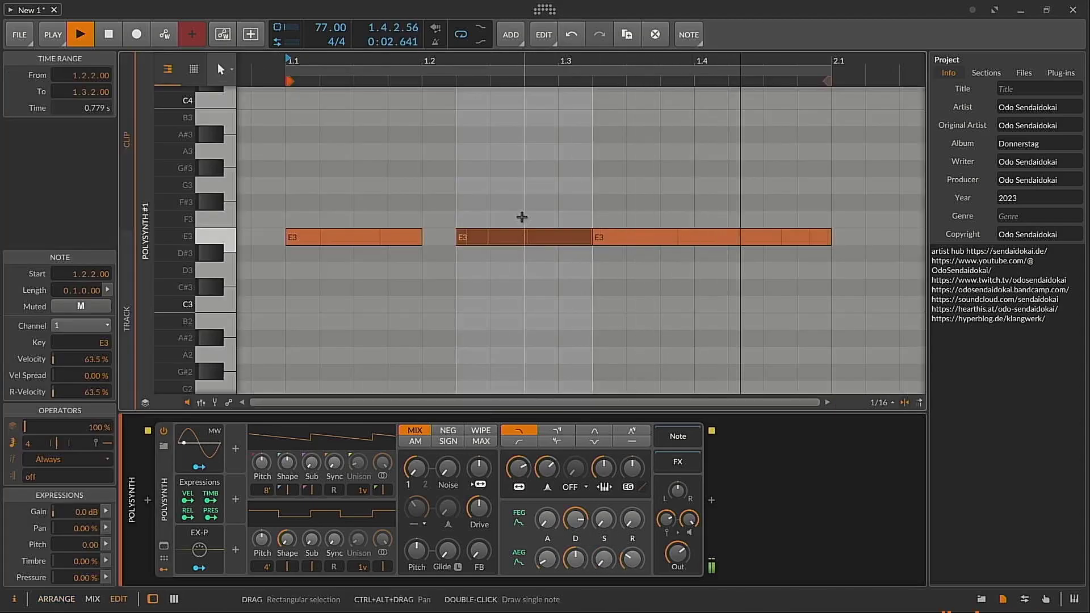
left_click_drag(375, 178, 730, 318)
right_click(604, 243)
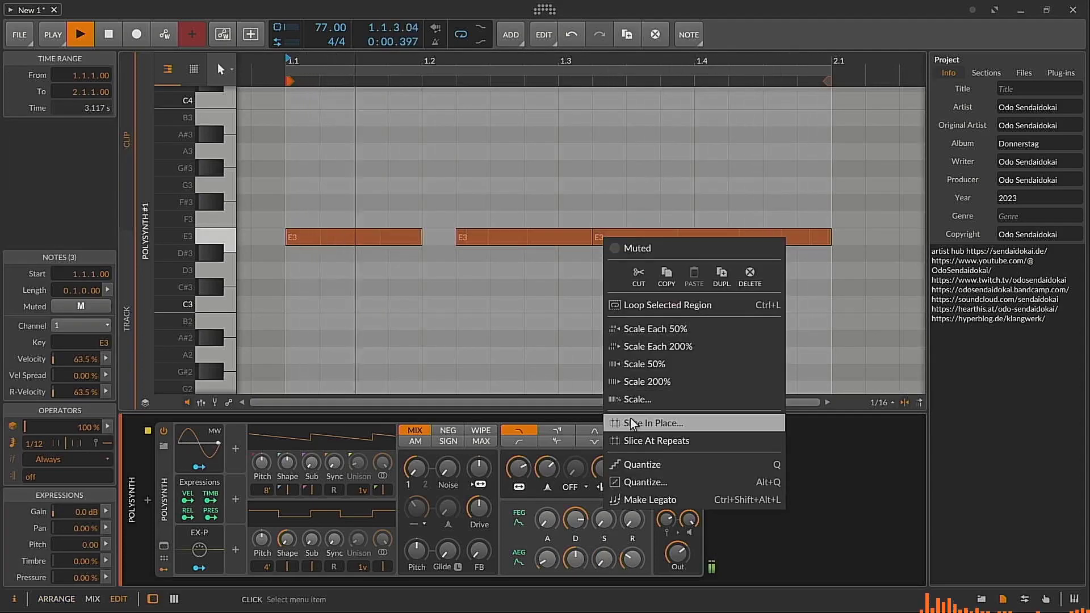
left_click(653, 443)
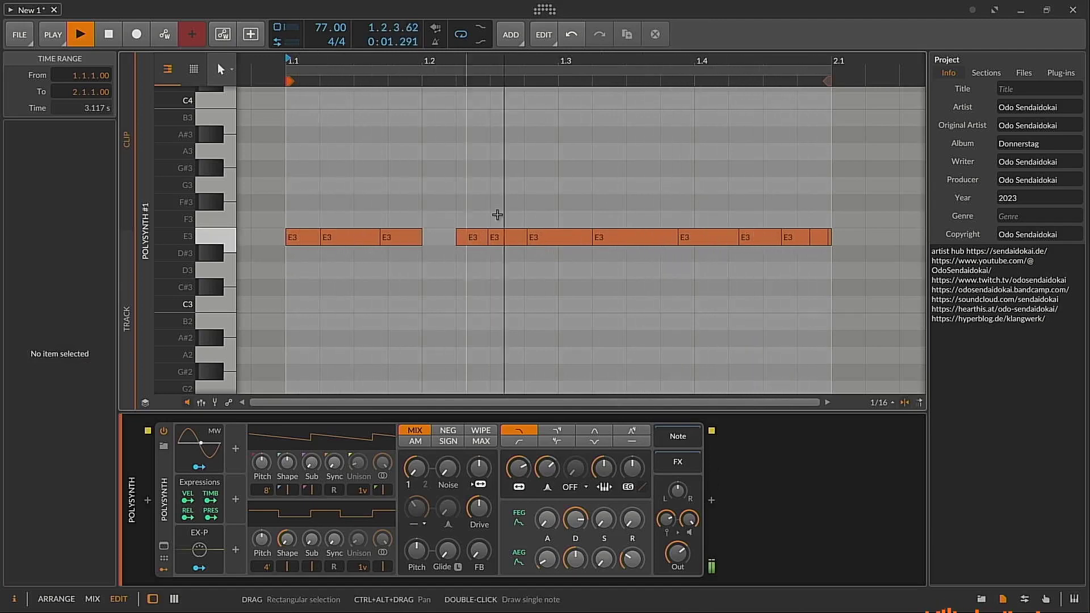
Transpose the slice just before 1.3.2 up to F3 and the slice just before 1.4 up to F#3
left_click(550, 238)
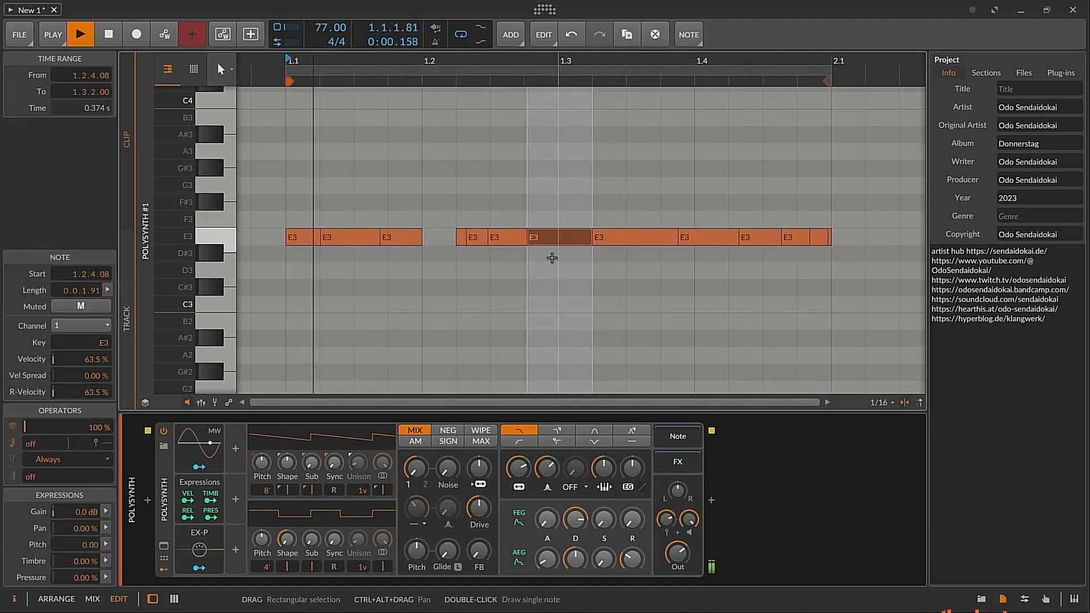
key("Up")
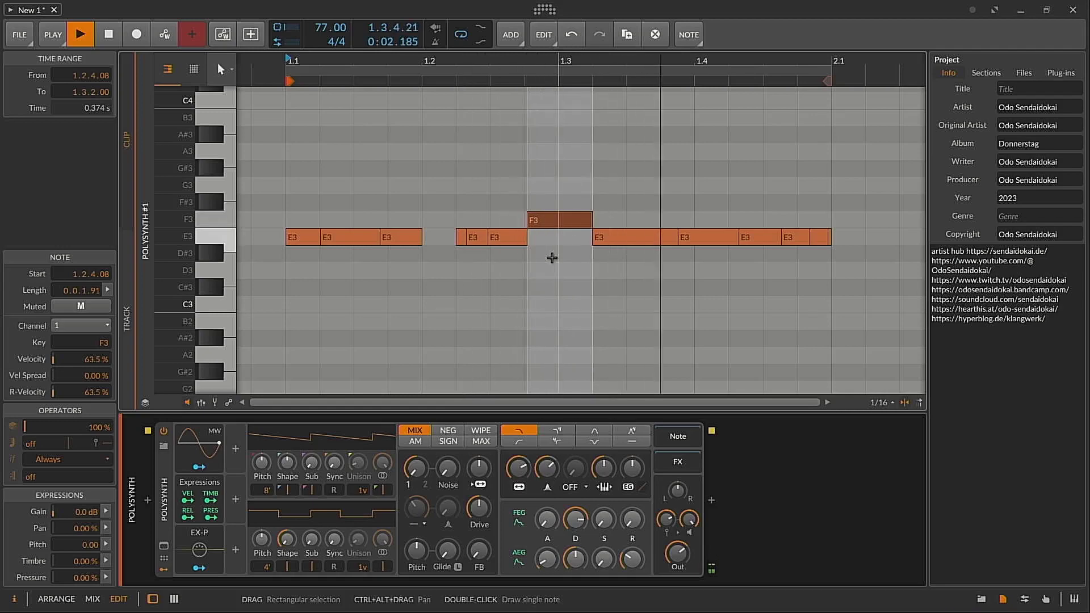
key("Right")
key("Right")
key("Up")
key("Up")
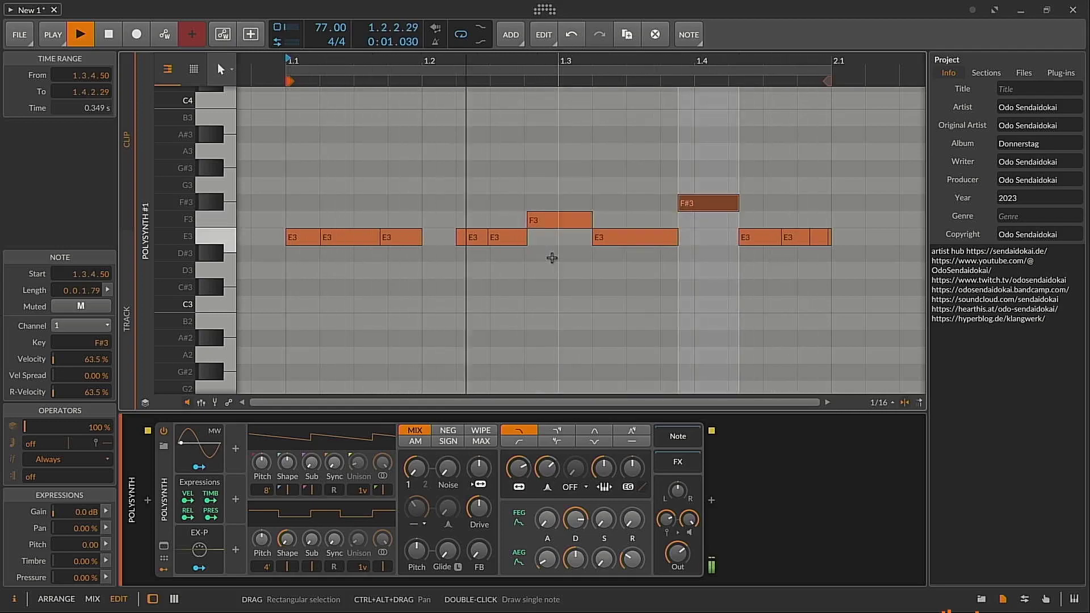
Transpose the third-to-last slice up to G#3 and the very last slice of the clip up to A#3
key("Right")
key("Right")
key("Up")
key("Up")
key("Up")
key("Up")
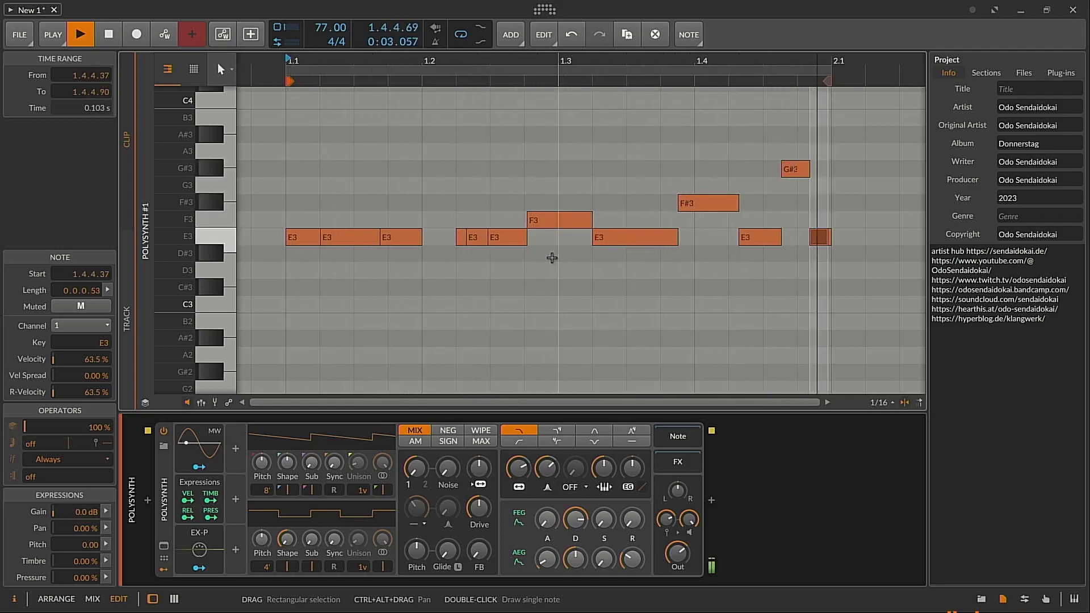
key("Right")
key("Right")
key("Up")
key("Up")
key("Up")
key("Up")
key("Up")
key("Up")
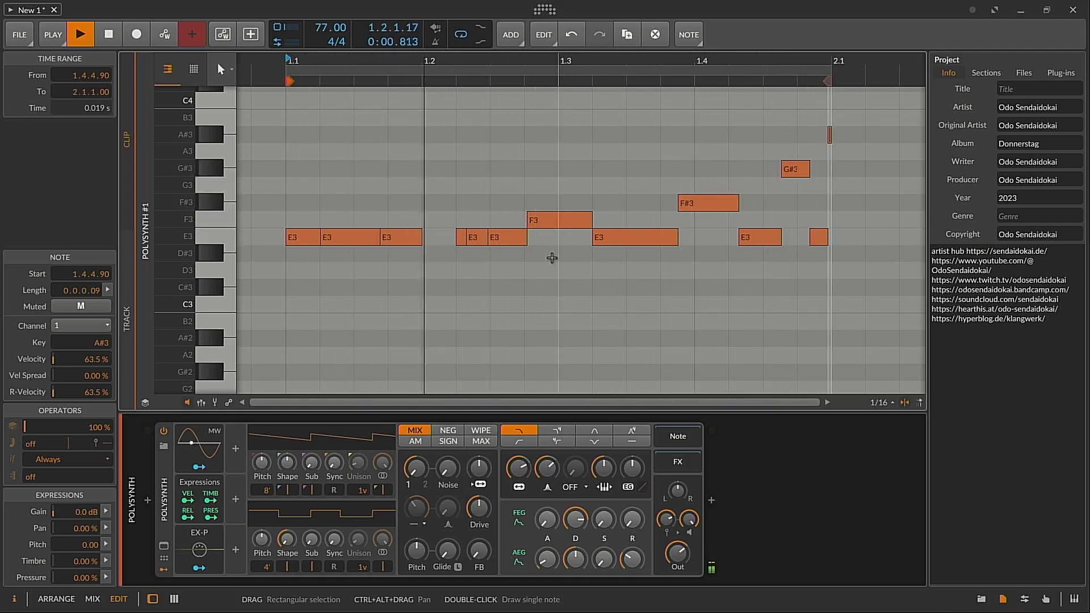
Search the devices for "del" and insert Delay-2 after the Polysynth
key("alt+1")
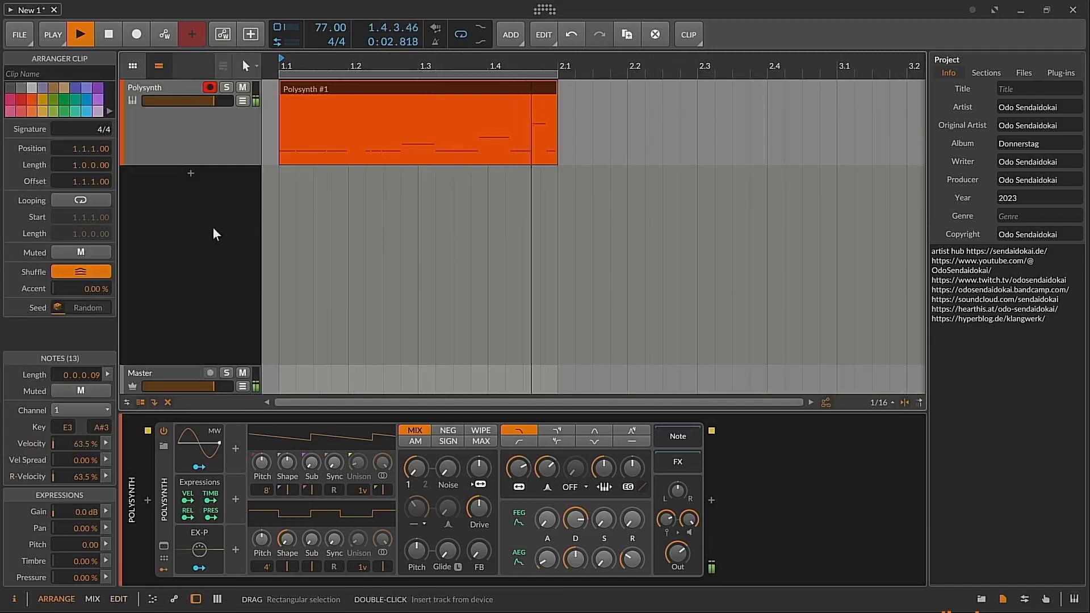
key("alt+3")
left_click(711, 503)
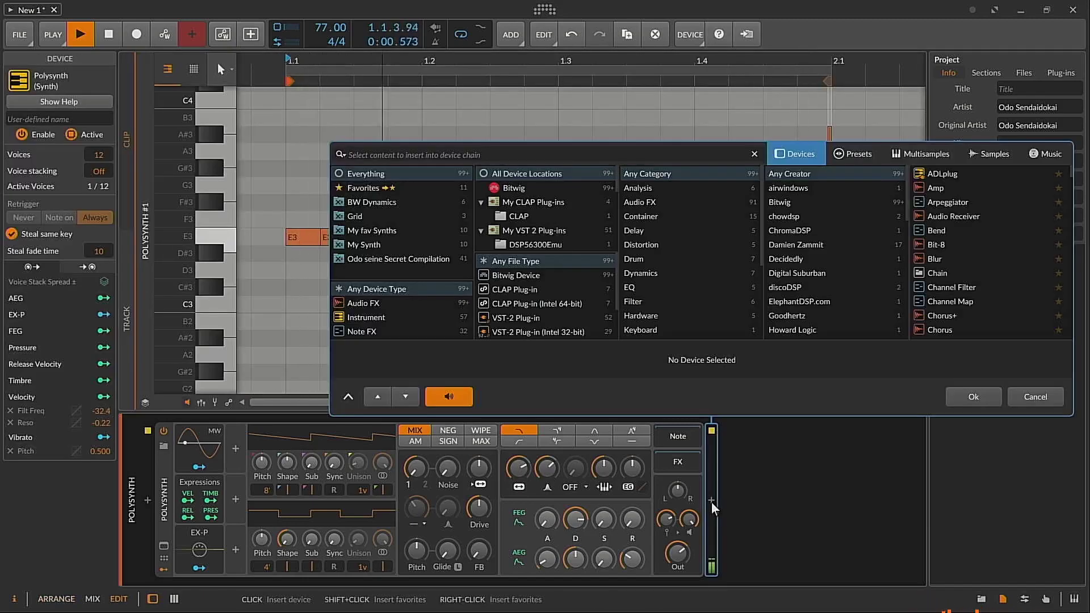
type("del")
key("Down")
key("Down")
key("Return")
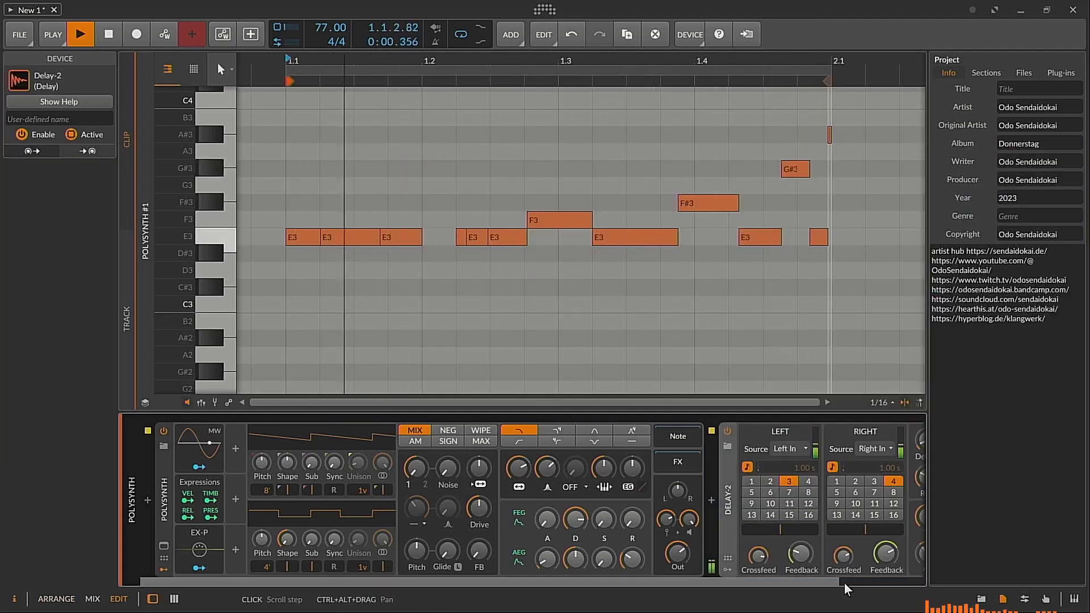
Stop playback, delete the sliced Polysynth clip from the arranger, and open a new empty one-bar clip in its place
left_click_drag(811, 582, 925, 568)
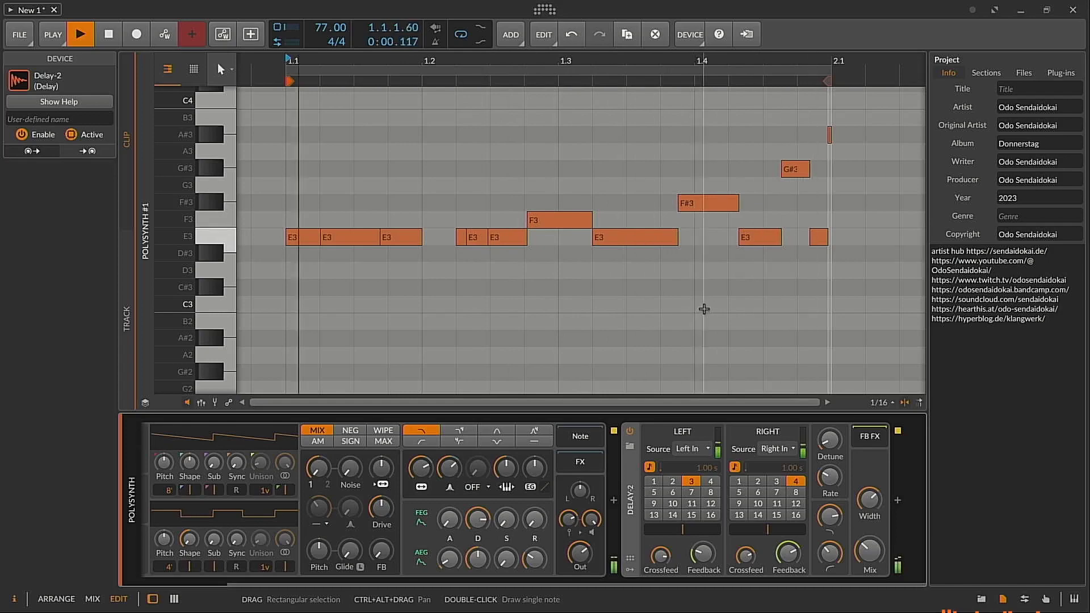
key("Tab")
key("space")
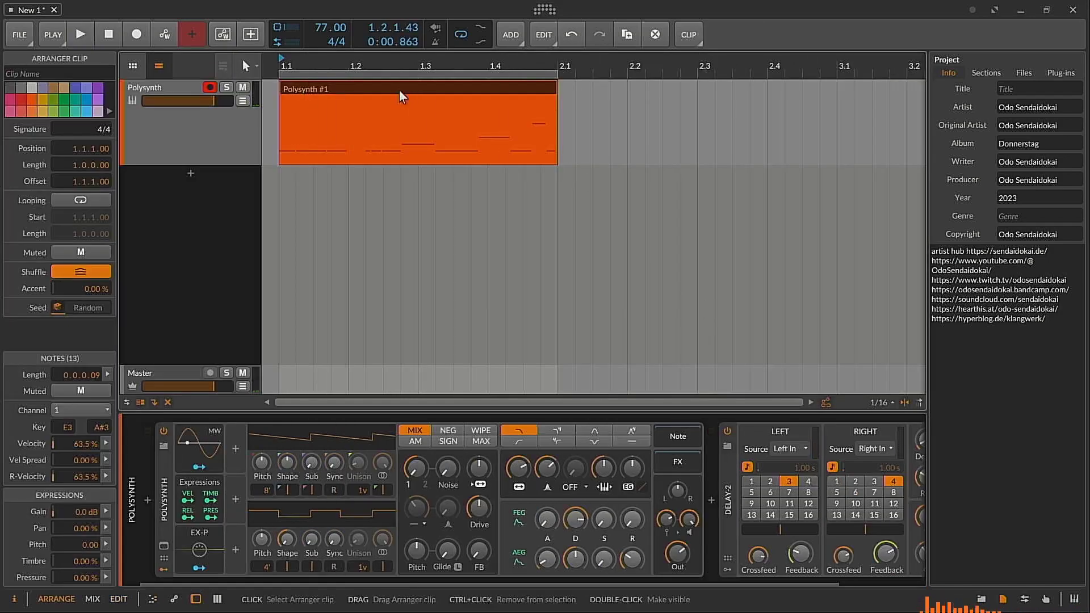
key("Delete")
left_click(306, 108)
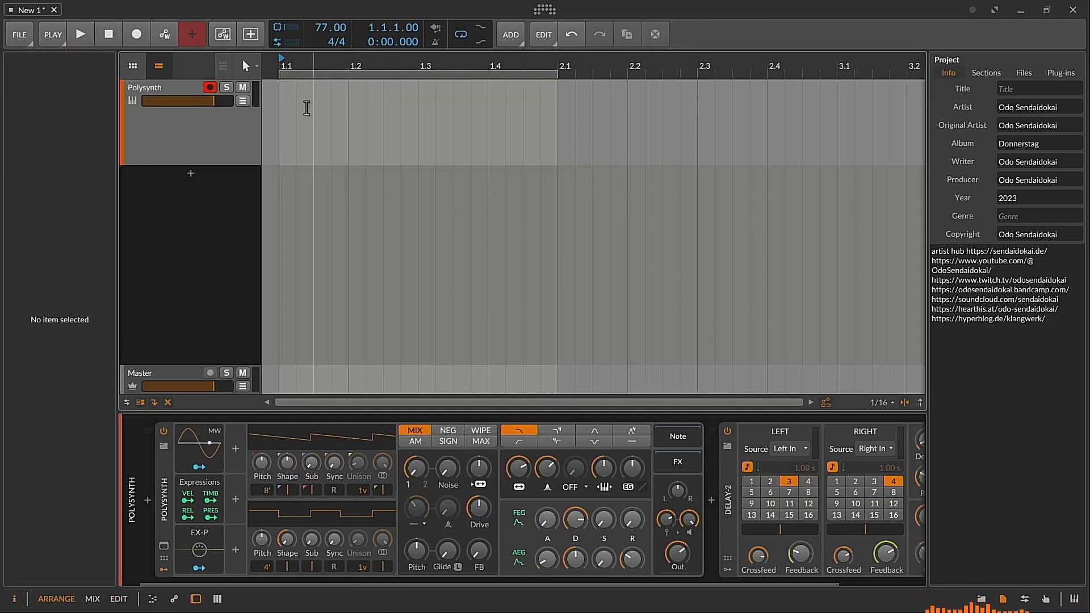
key("ctrl+z")
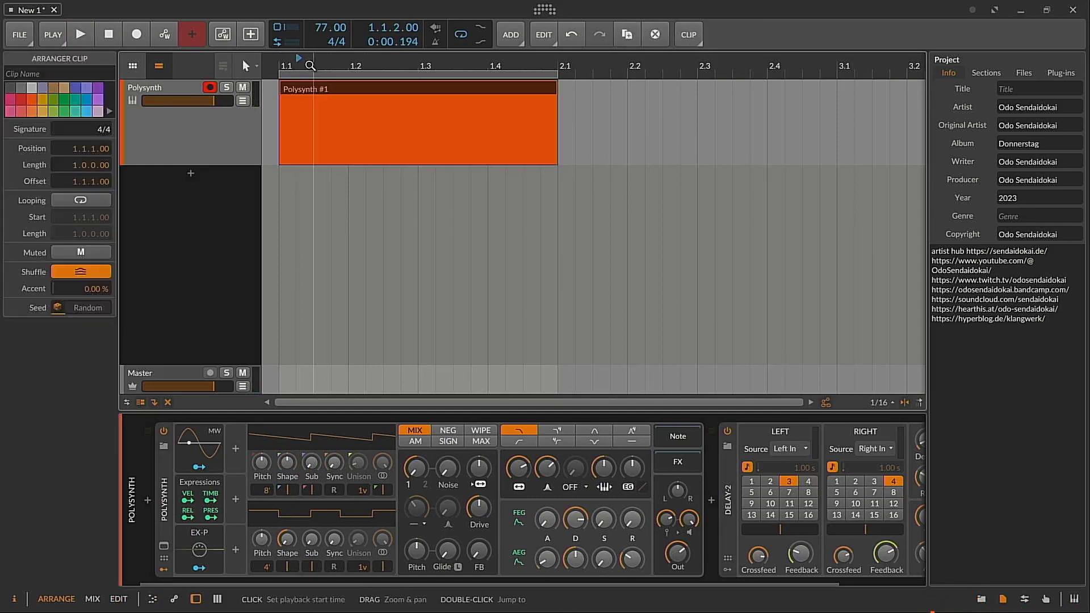
left_click_drag(320, 62, 325, 76)
double_click(389, 84)
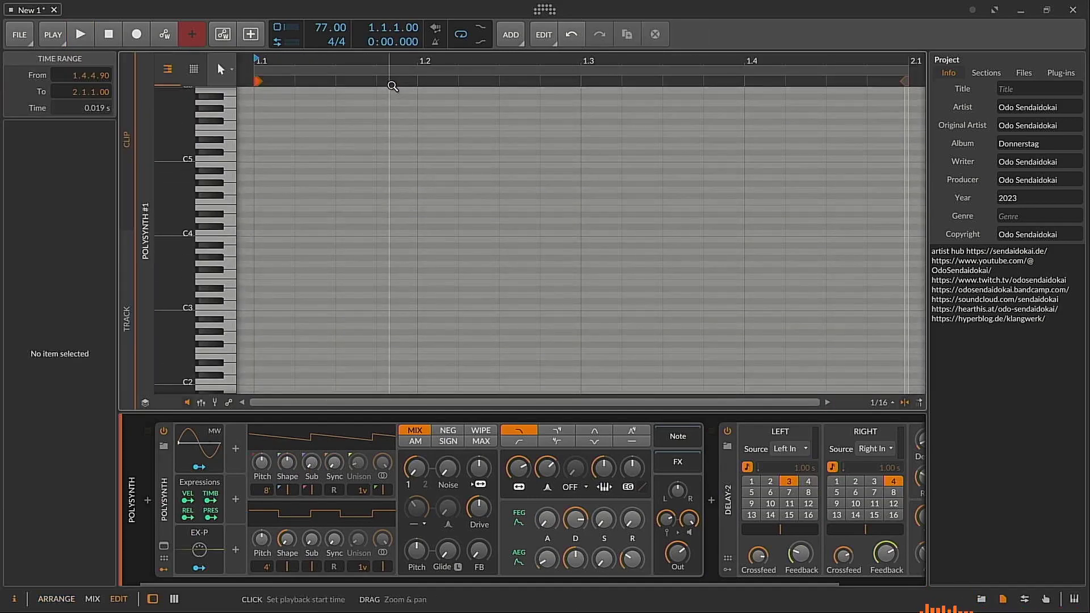
Add a C3 note at the start of the empty clip and lengthen it to fill the whole bar up to 2.1
double_click(274, 307)
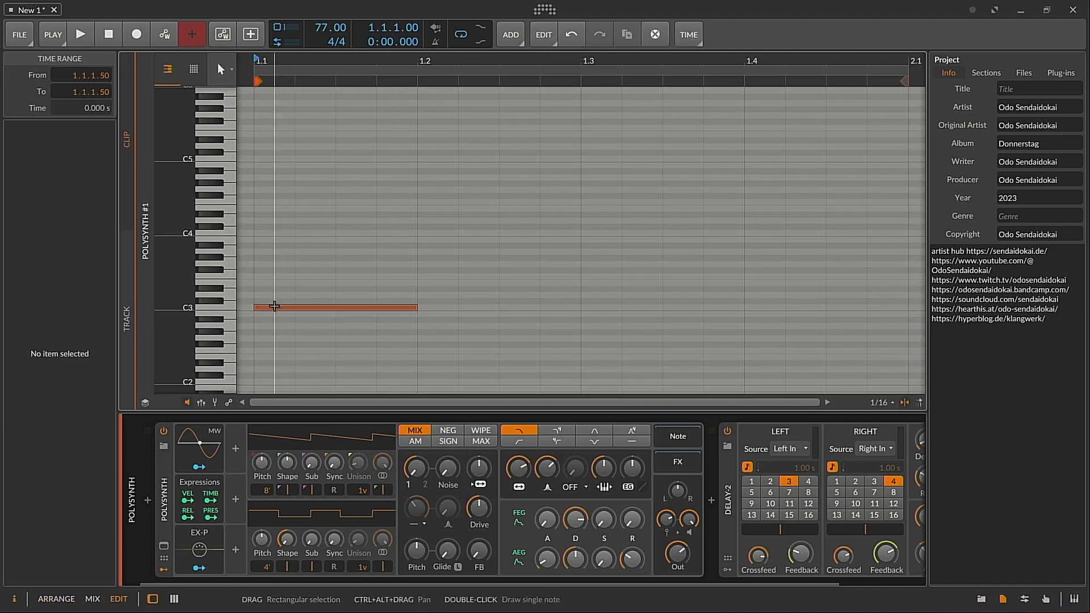
left_click_drag(415, 308, 812, 316)
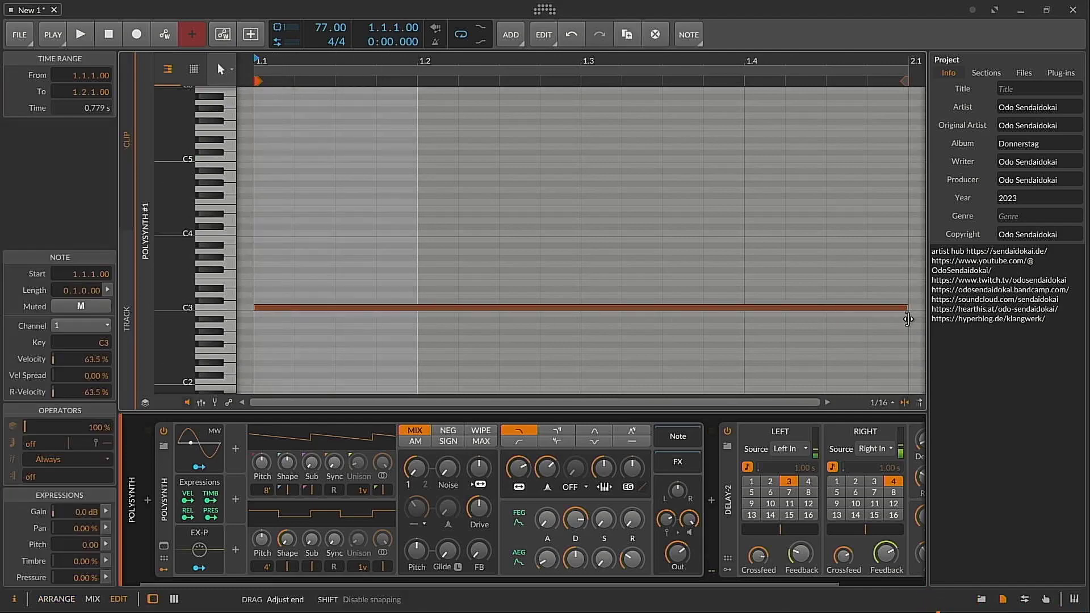
left_click_drag(909, 319, 909, 319)
scroll(489, 275, "down", 3)
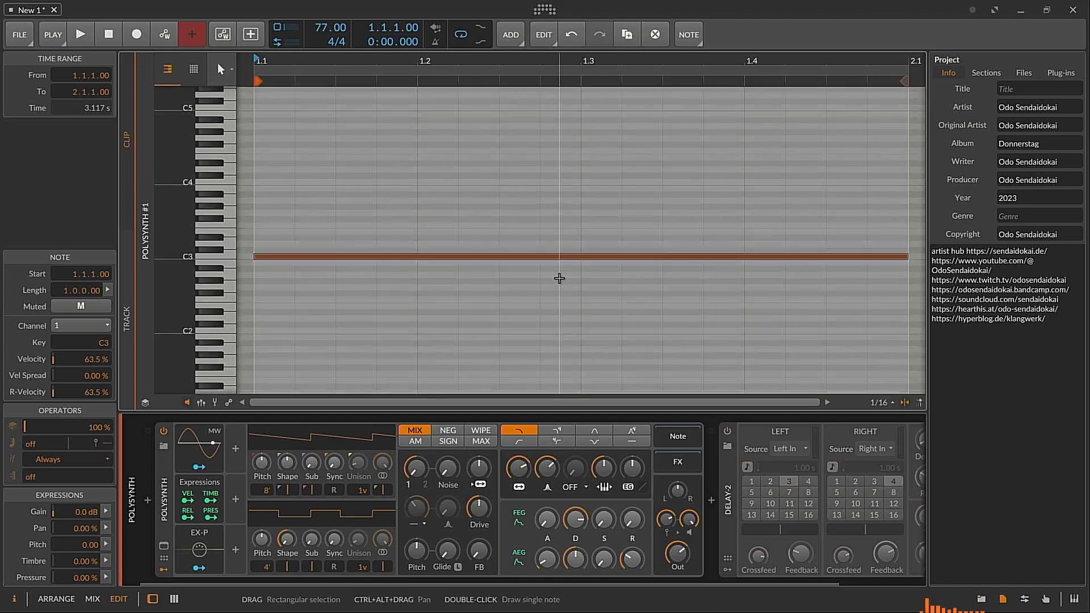
scroll(487, 202, "up", 3)
scroll(545, 283, "down", 1)
scroll(545, 283, "up", 3)
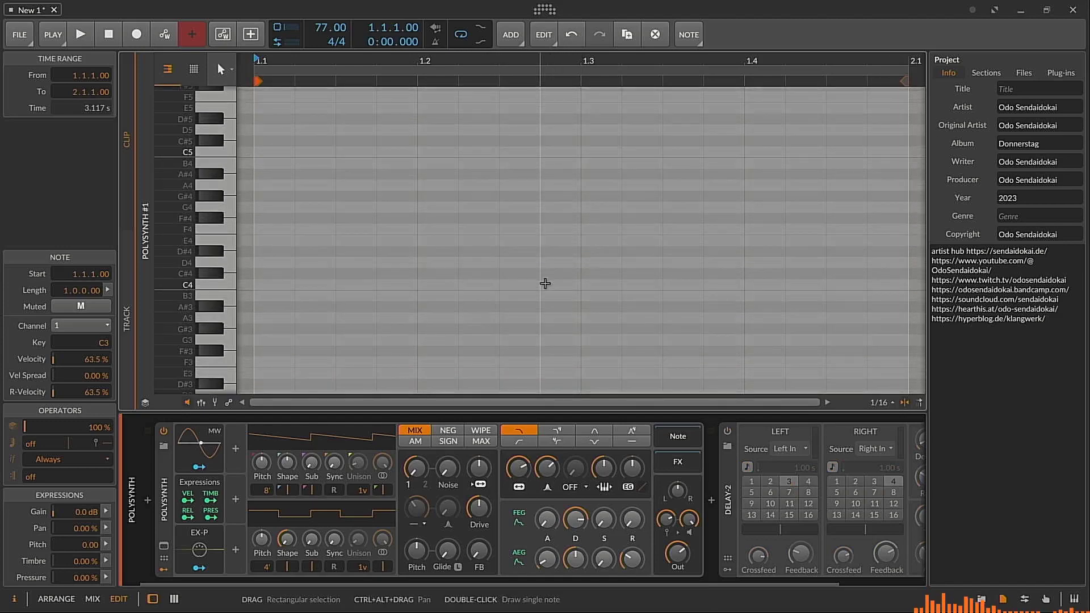
scroll(545, 284, "down", 5)
scroll(545, 283, "up", 2)
scroll(545, 283, "up", 1)
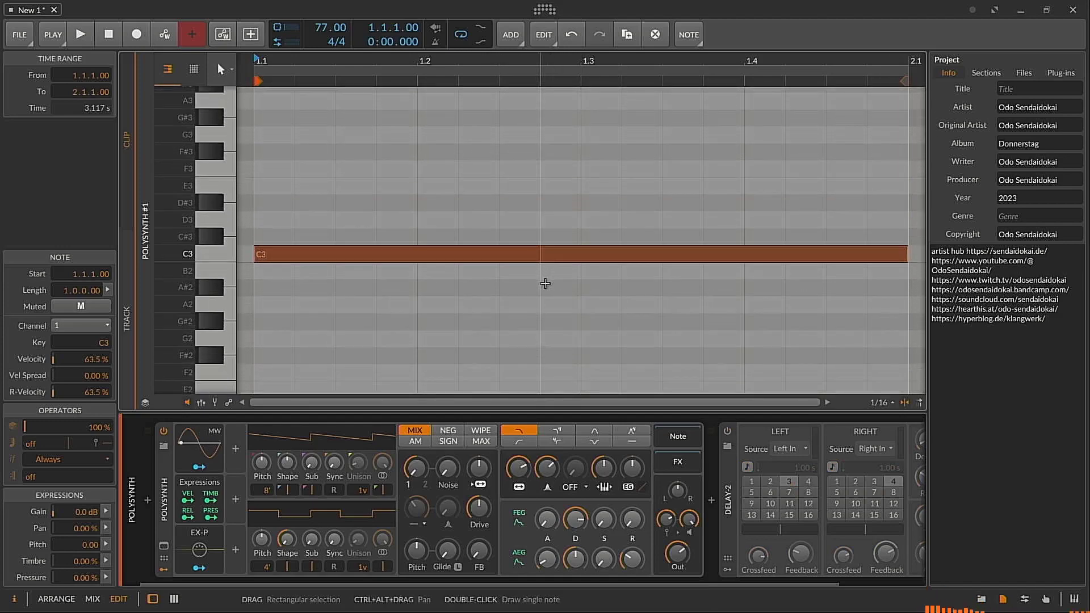
Start playback of the clip and set the project tempo to 120 BPM
key("space")
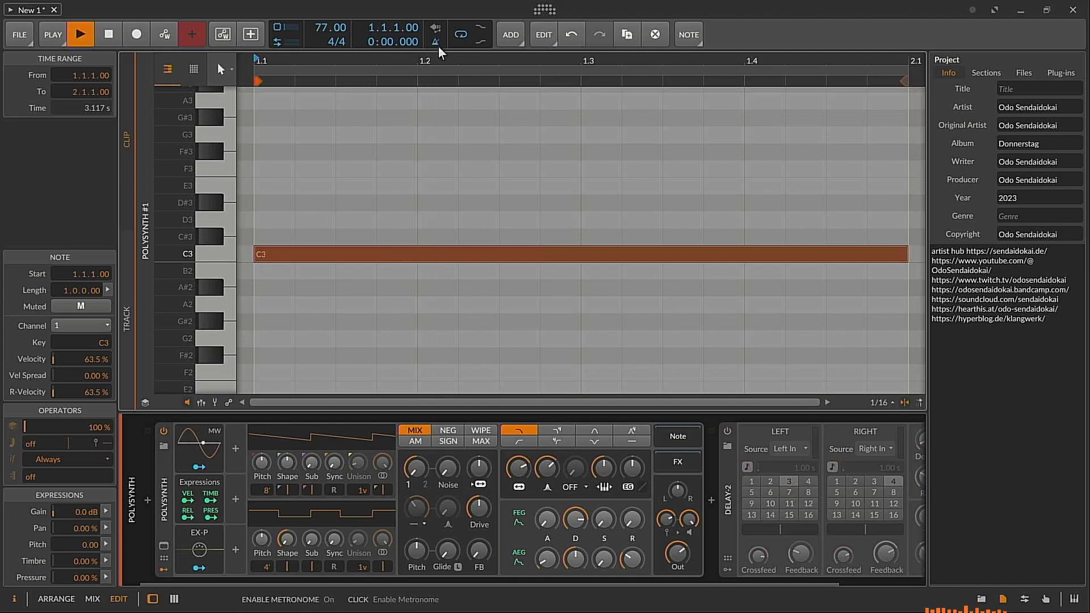
left_click_drag(327, 27, 328, 3)
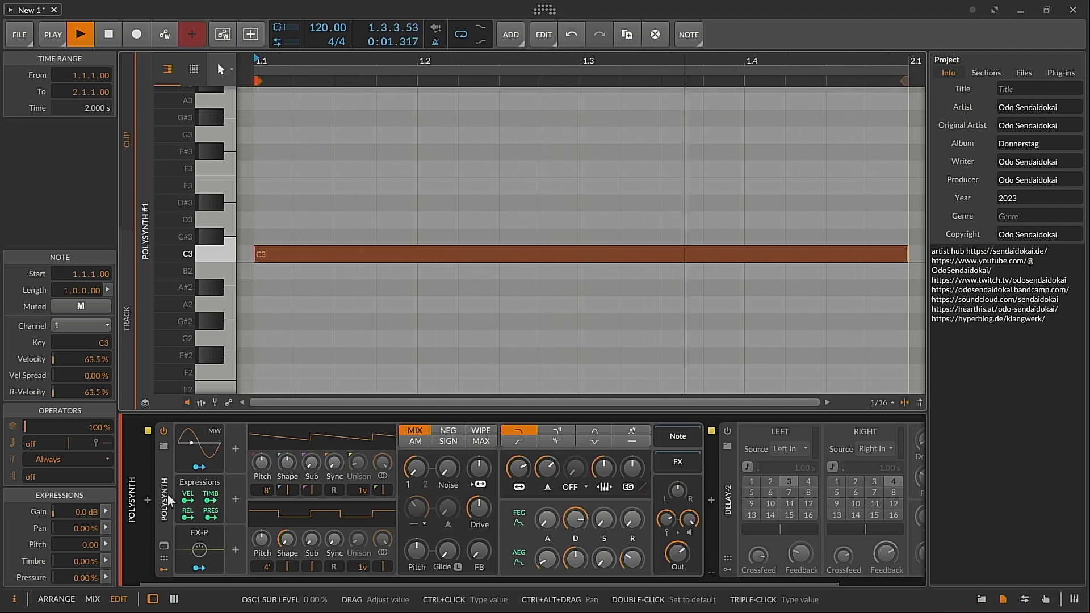
Audition repeat counts of 3, 4 and 2 on the C3 note, and settle on 5 repeats
left_click_drag(31, 444, 31, 434)
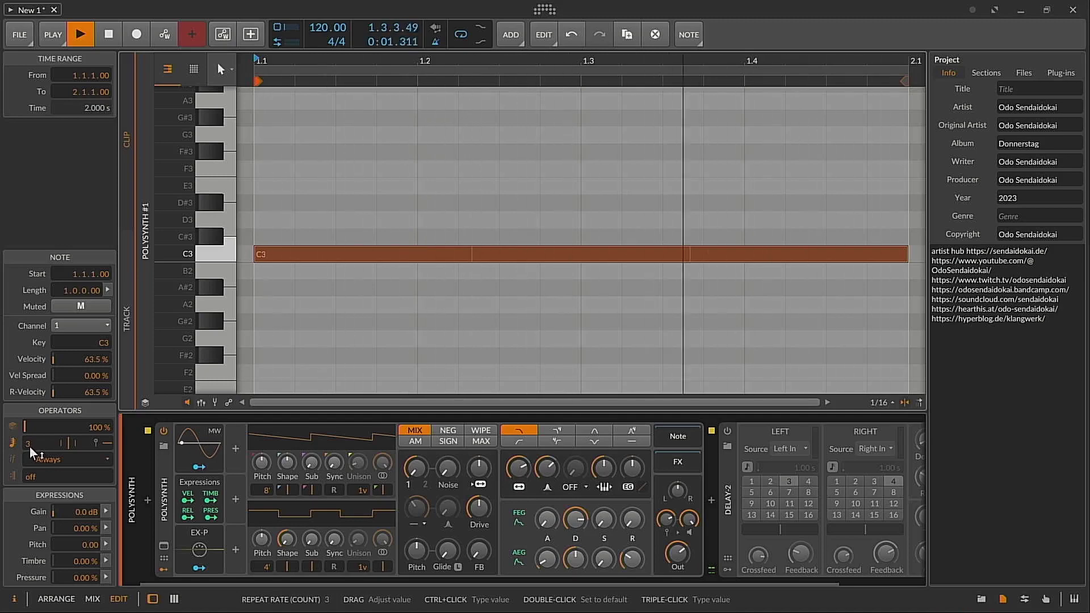
left_click_drag(30, 447, 30, 448)
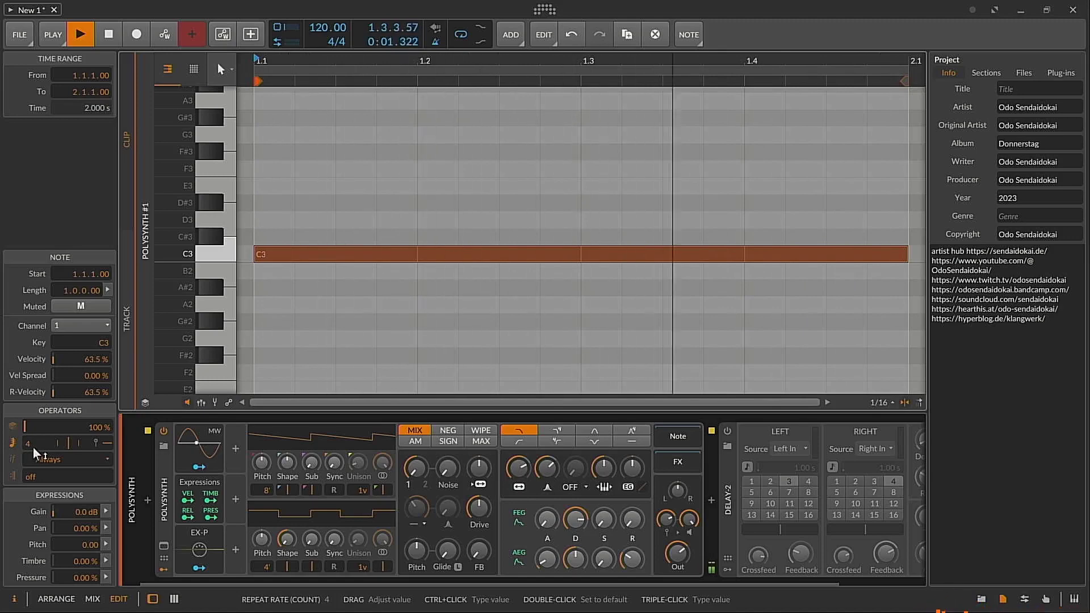
mouse_move(29, 447)
left_mouse_down()
mouse_move(29, 456)
mouse_move(28, 445)
left_mouse_up()
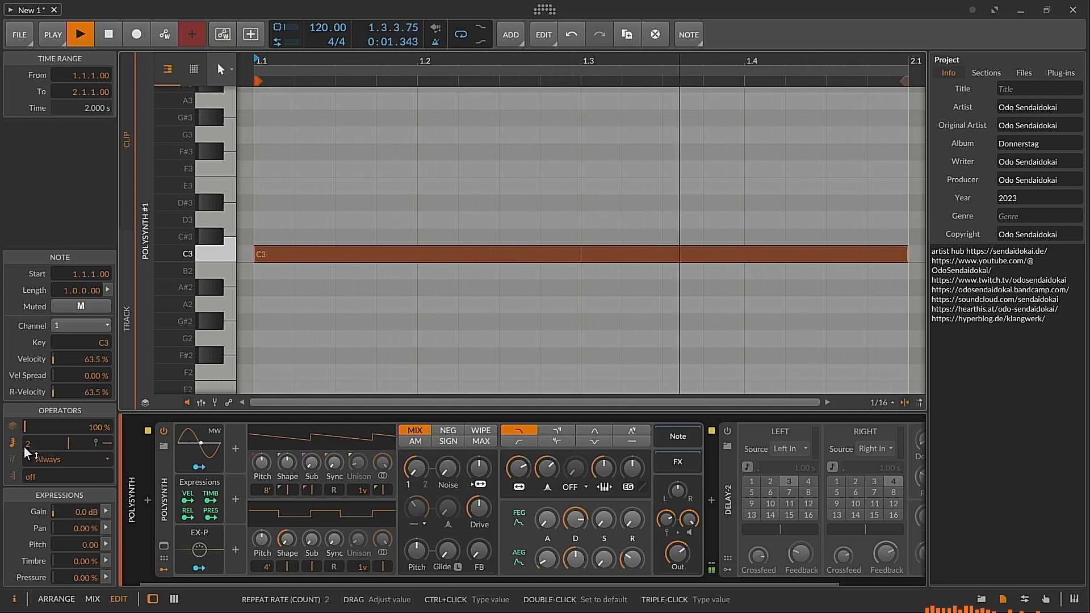
left_click_drag(28, 448, 29, 434)
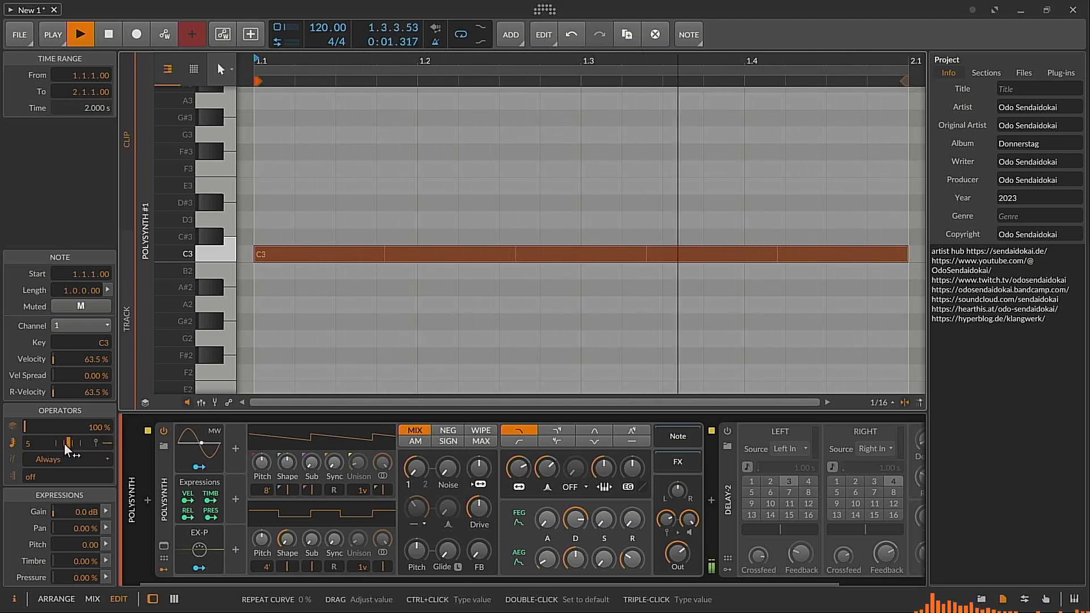
Bend the C3 note's repeat curve so its repeats get progressively shorter toward the bar's end, and stop playback
left_click_drag(65, 444, 72, 444)
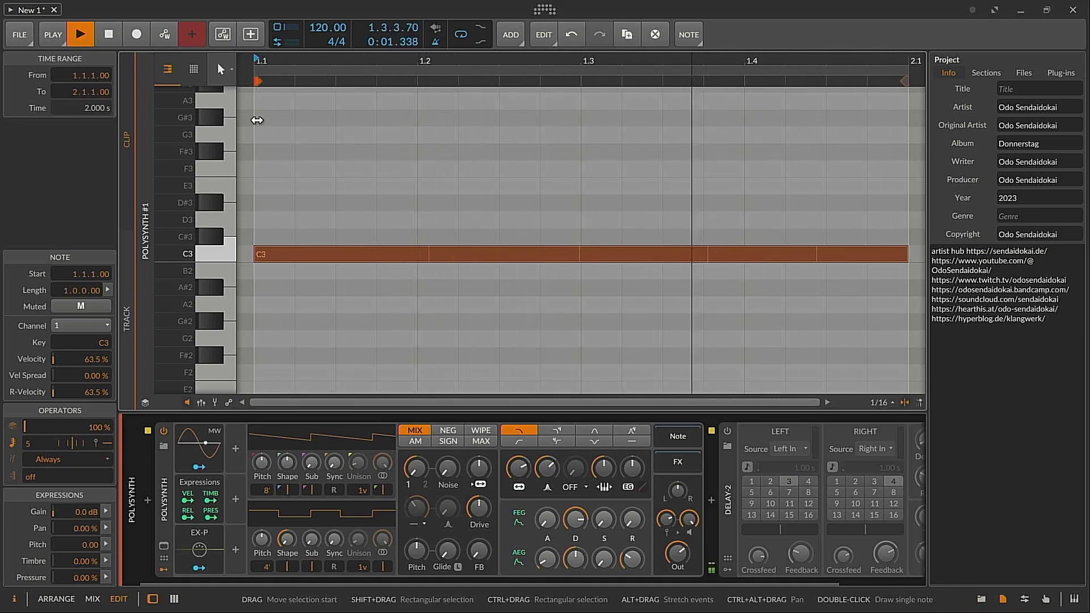
left_click(108, 38)
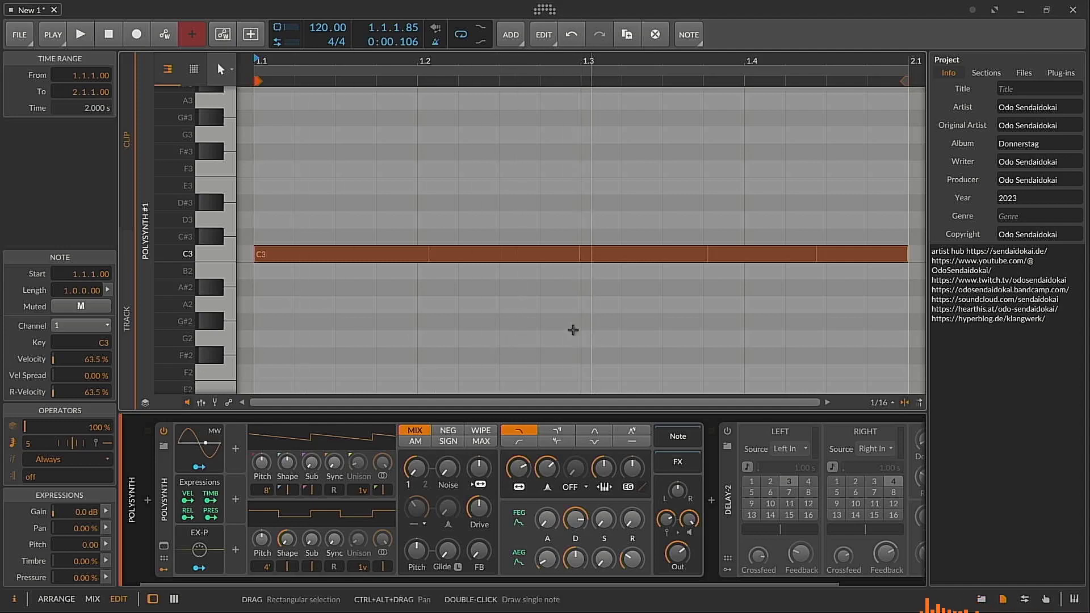
left_click_drag(372, 211, 856, 311)
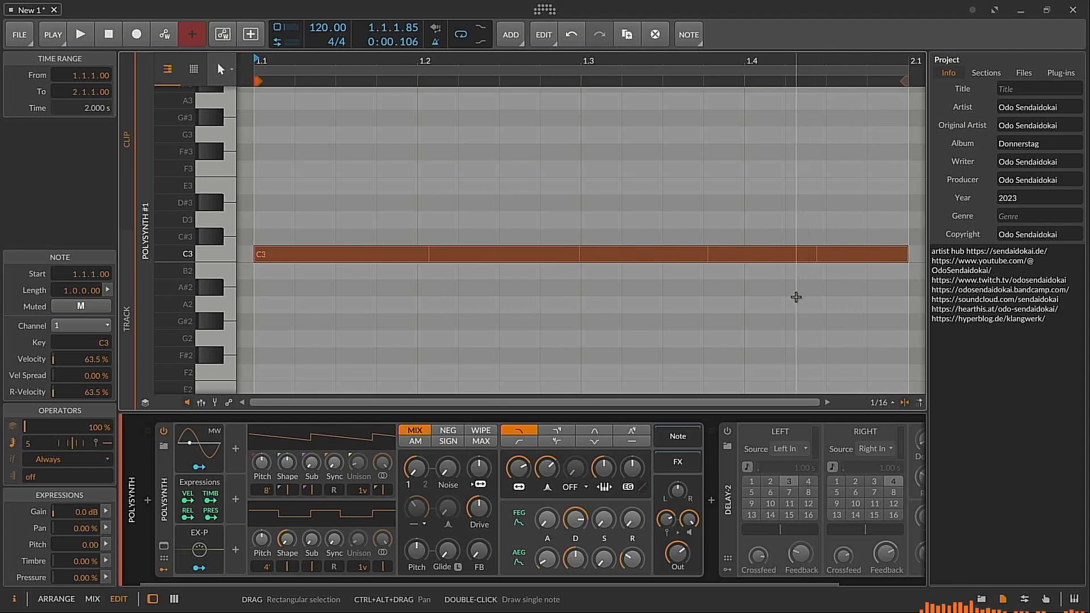